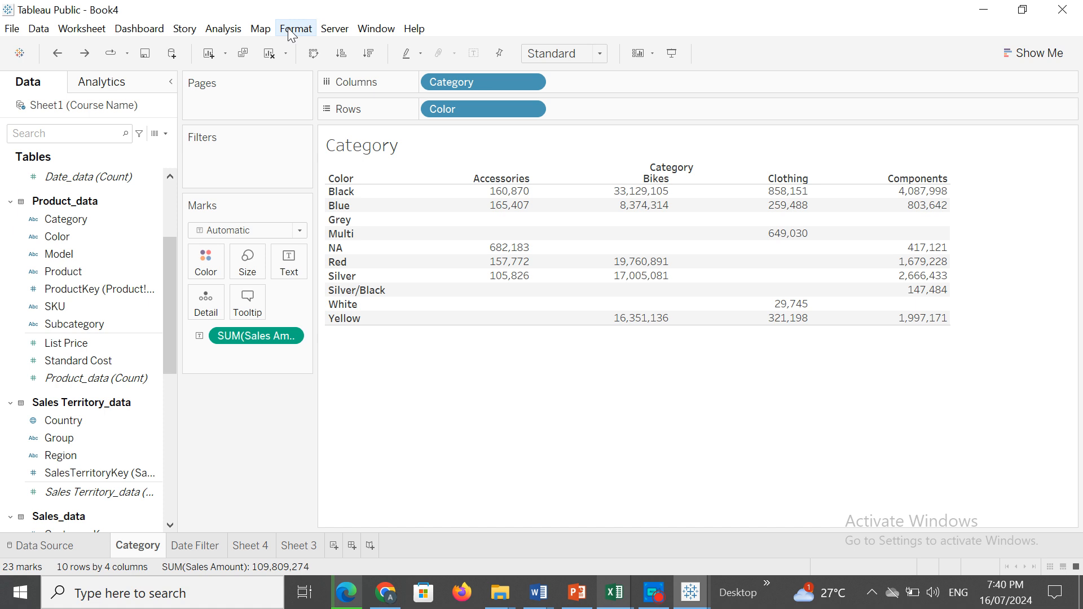
Open the worksheet's alignment formatting options, checking the font formatting options along the way.
{"action": "left_click", "coordinate": [290, 31]}
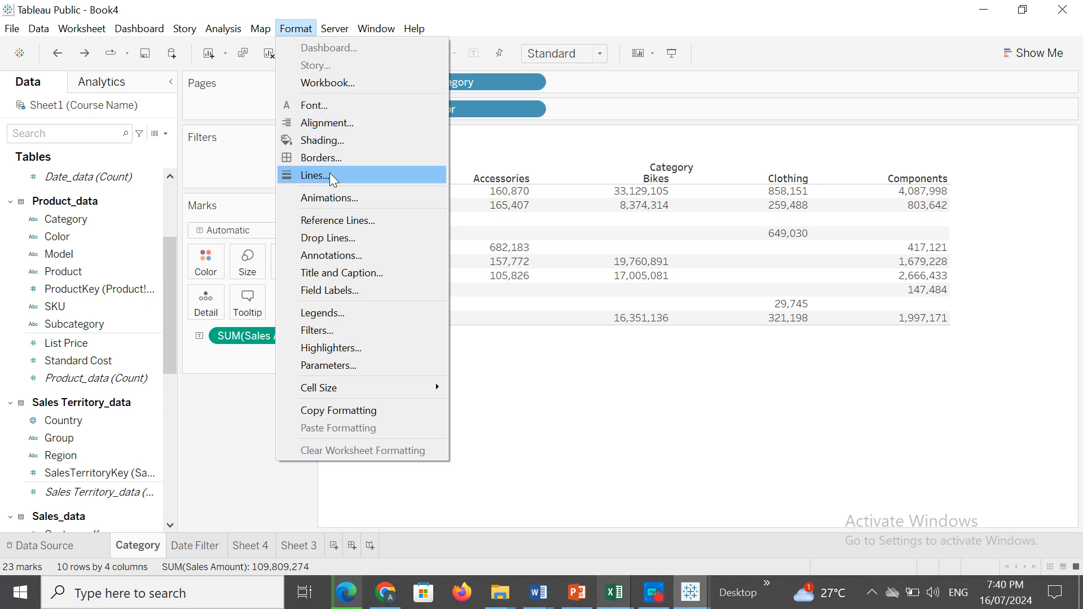
{"action": "left_click", "coordinate": [320, 122]}
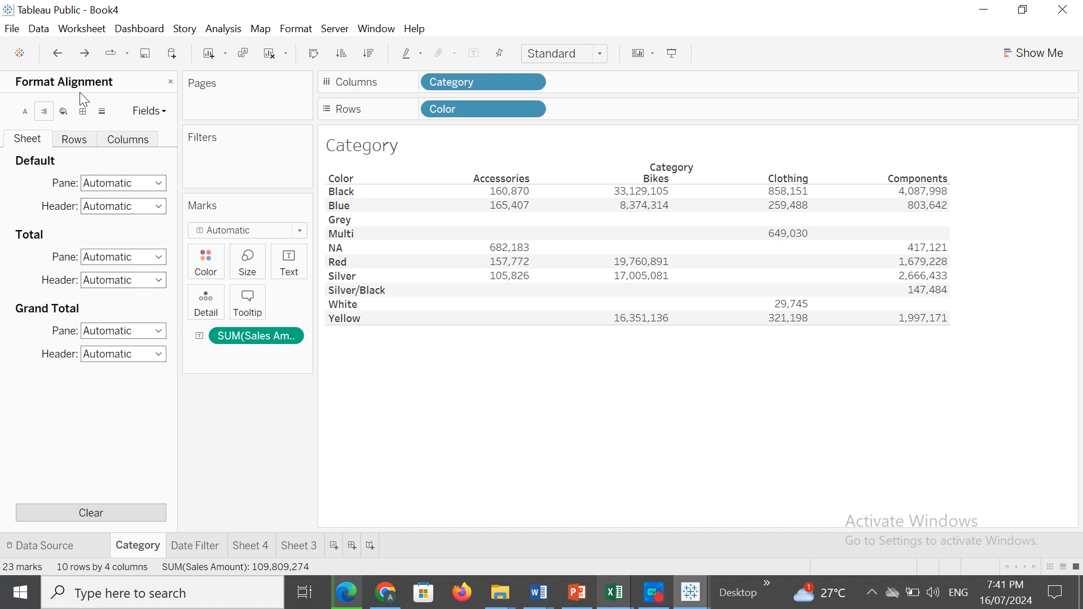
{"action": "left_click", "coordinate": [25, 111]}
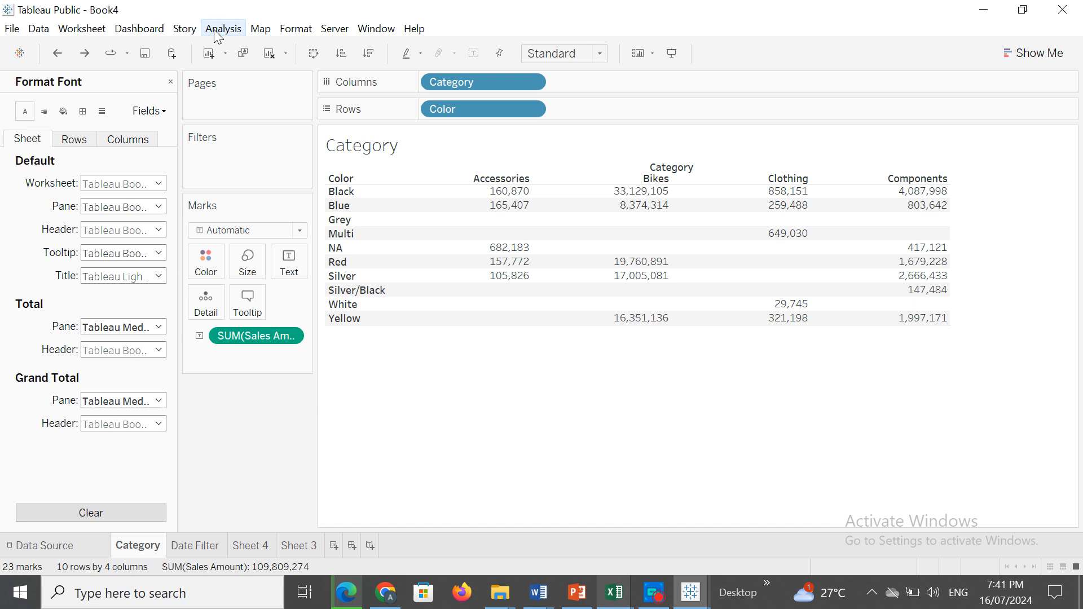
{"action": "left_click", "coordinate": [295, 29]}
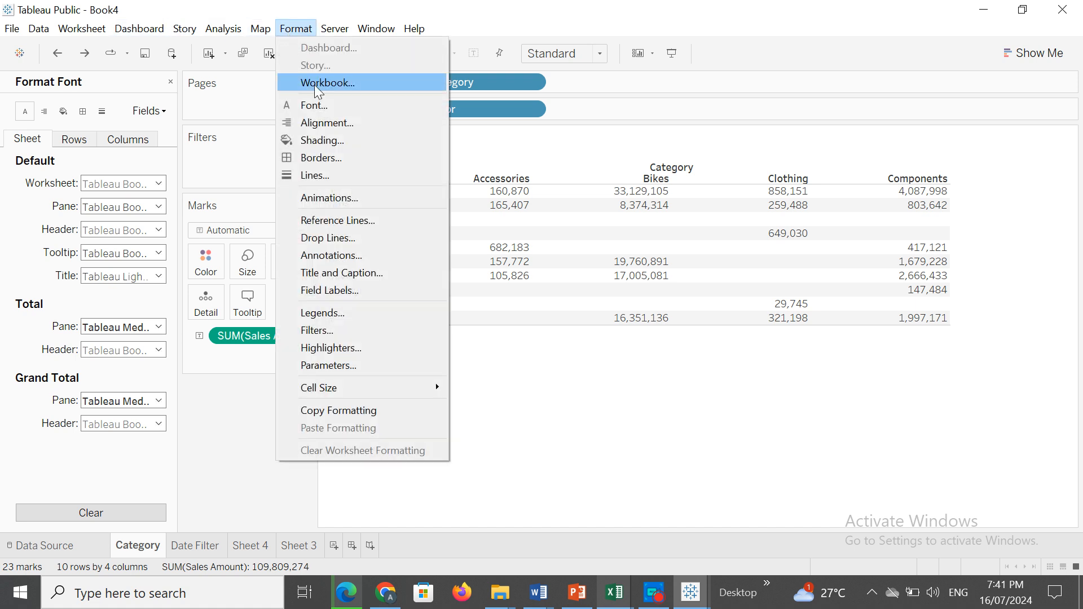
{"action": "left_click", "coordinate": [546, 467]}
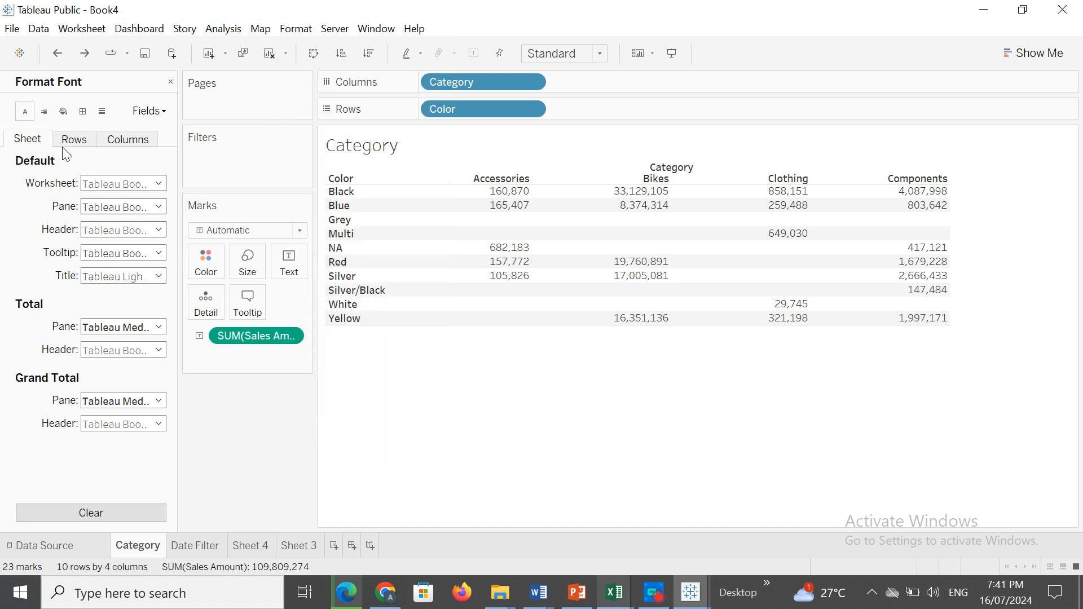
{"action": "left_click", "coordinate": [45, 112]}
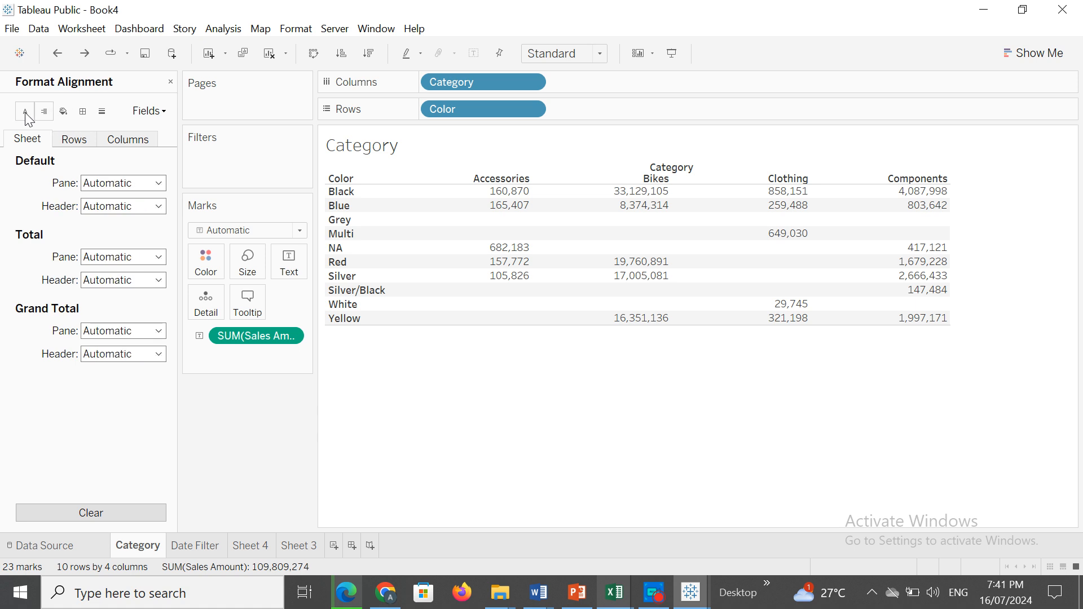
{"action": "left_click", "coordinate": [24, 112]}
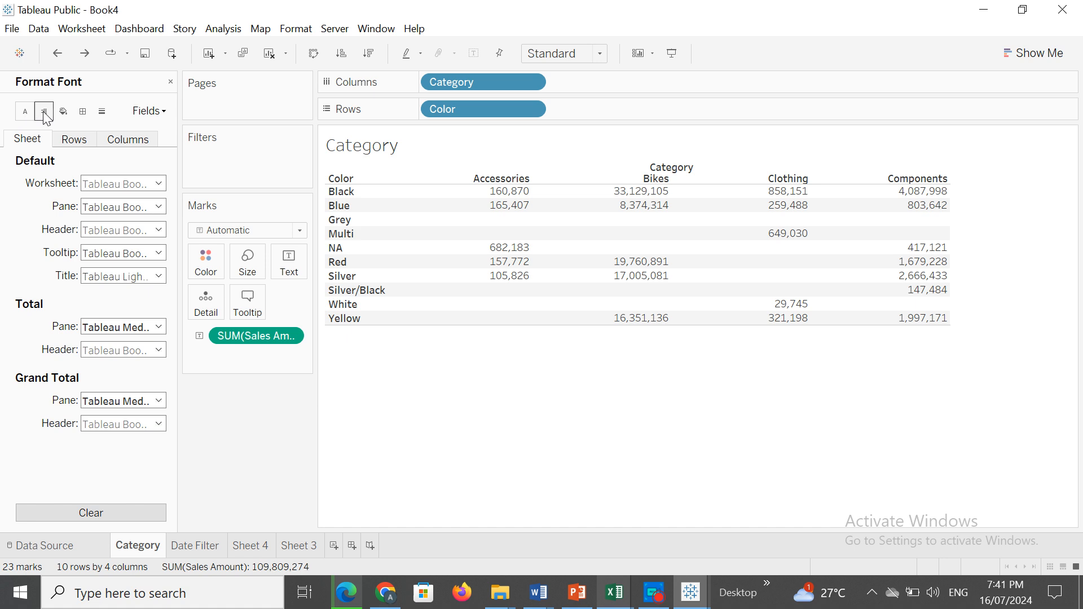
{"action": "left_click", "coordinate": [45, 112]}
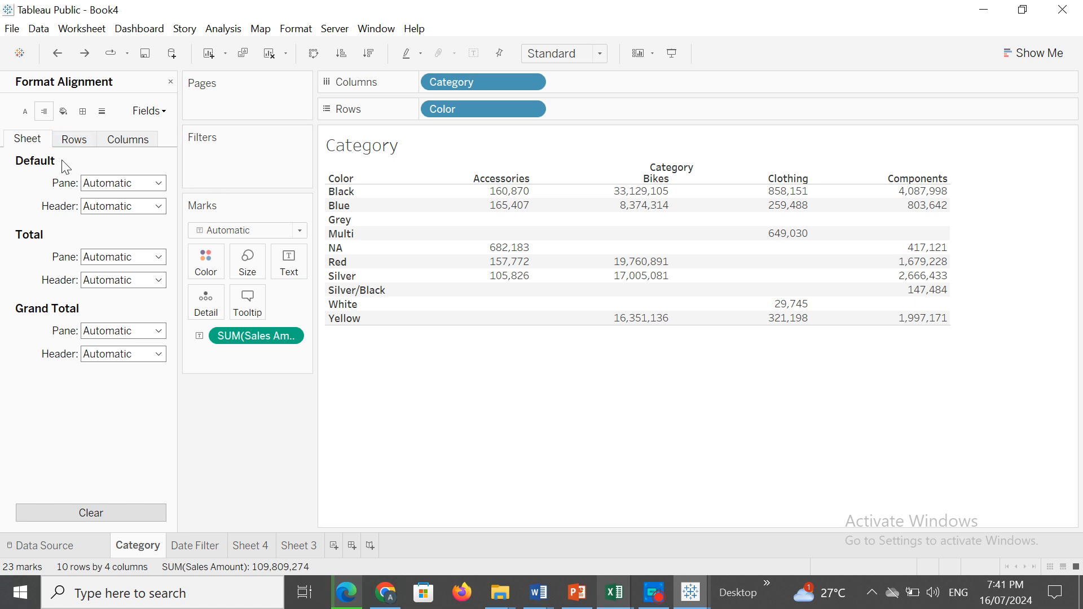
Try center, left and right horizontal alignment for the default pane values.
{"action": "left_click", "coordinate": [159, 184]}
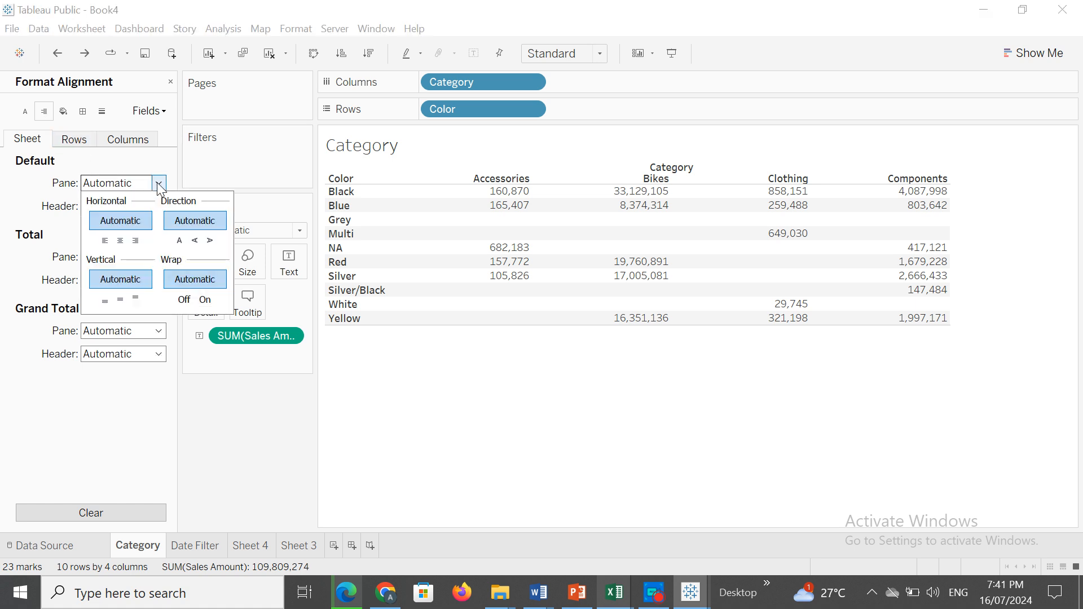
{"action": "left_click", "coordinate": [121, 241]}
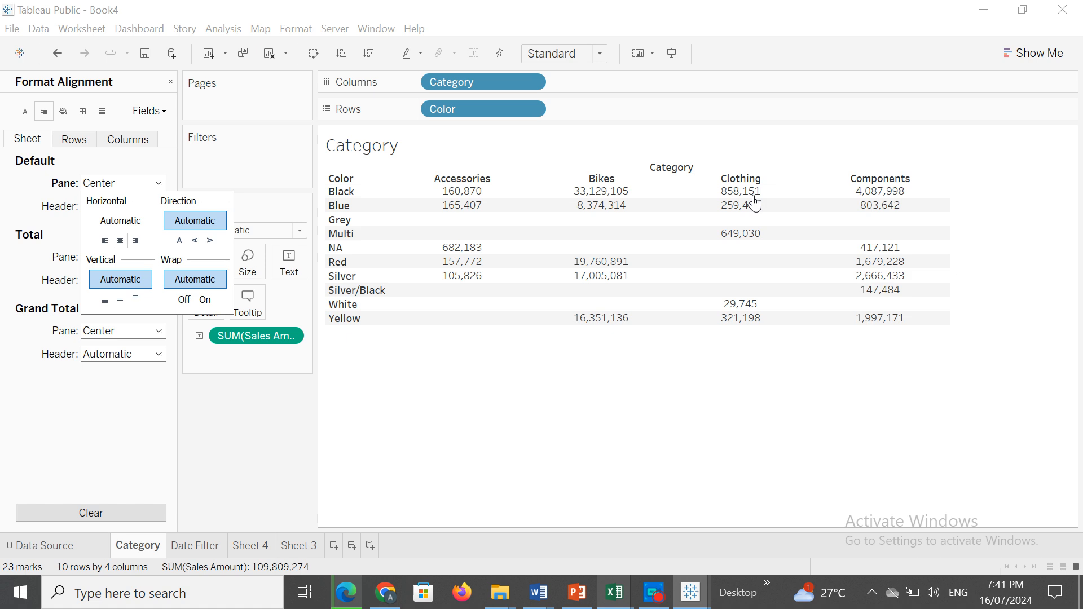
{"action": "left_click", "coordinate": [105, 242]}
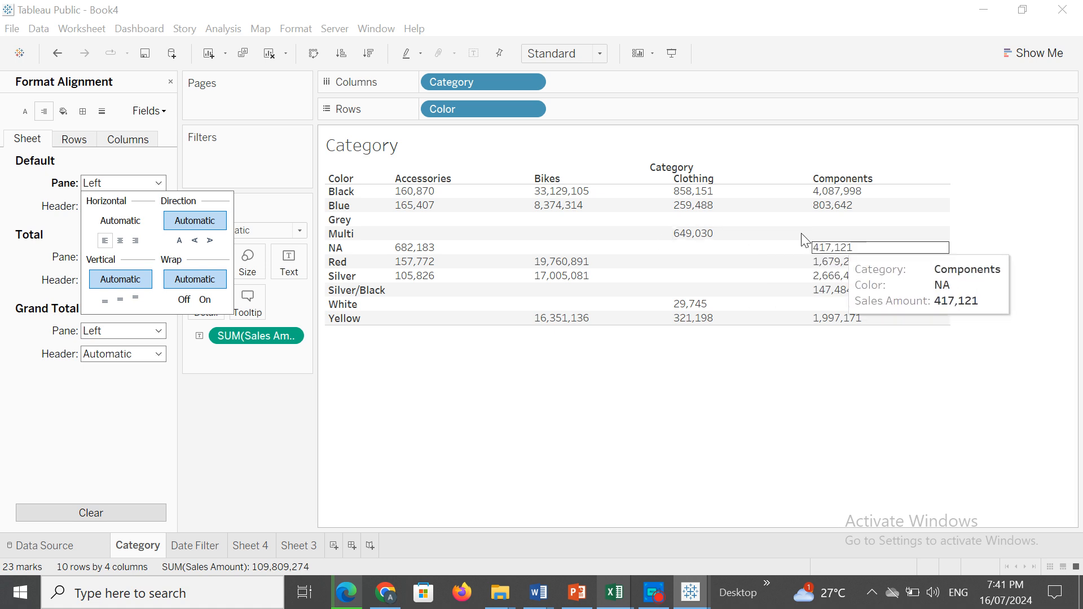
{"action": "left_click", "coordinate": [135, 241]}
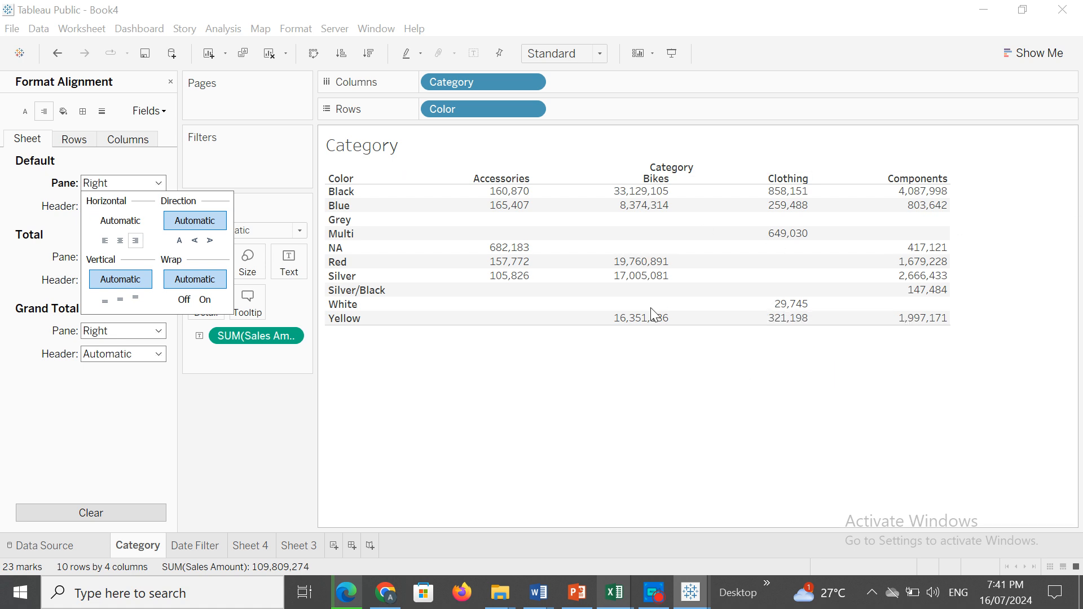
Increase the row height of the whole Category table to nearly double.
{"action": "left_click", "coordinate": [564, 324]}
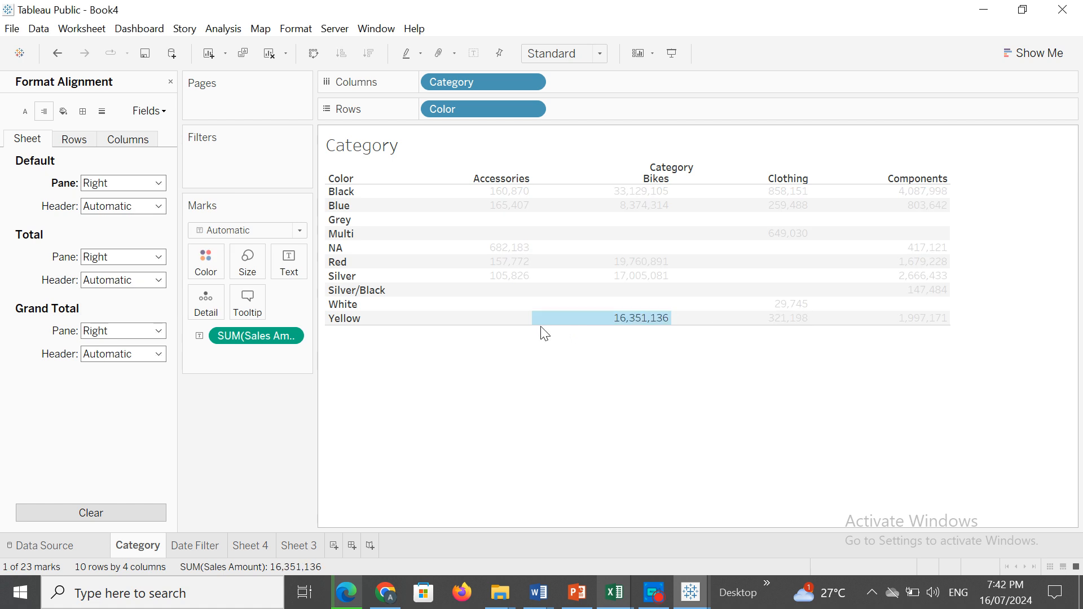
{"action": "left_click", "coordinate": [543, 333]}
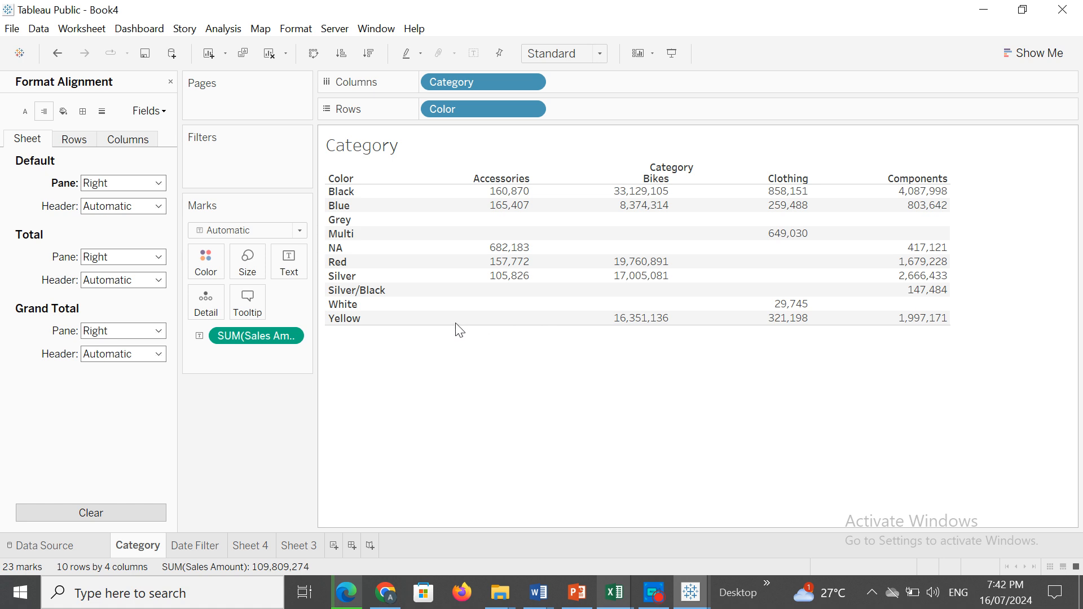
{"action": "left_click_drag", "start_coordinate": [454, 324], "coordinate": [456, 438]}
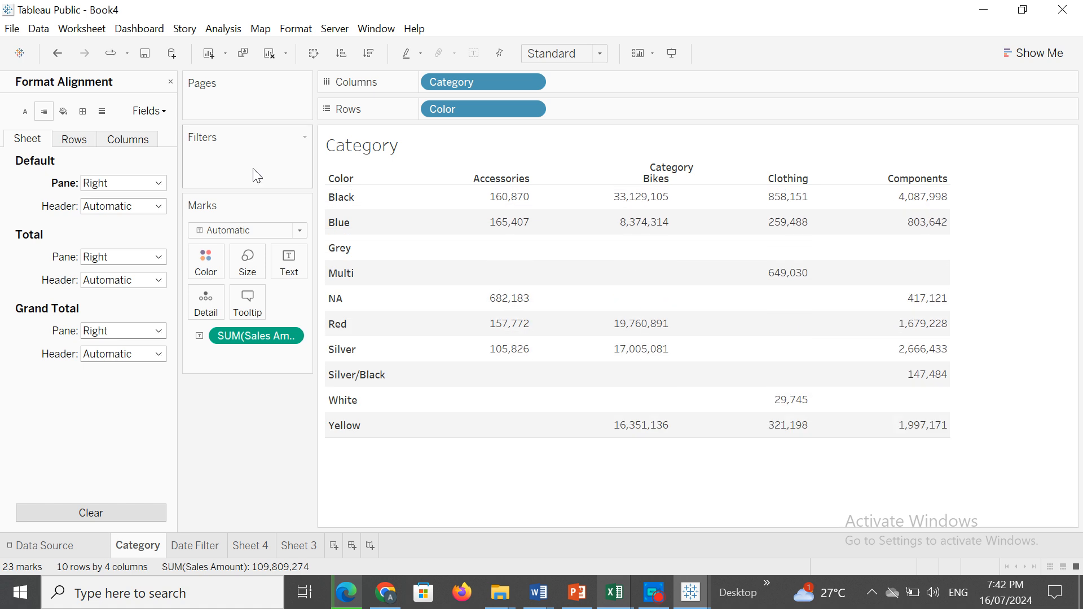
Try both rotated text directions for the default pane values and set the direction to normal horizontal text.
{"action": "left_click", "coordinate": [158, 183]}
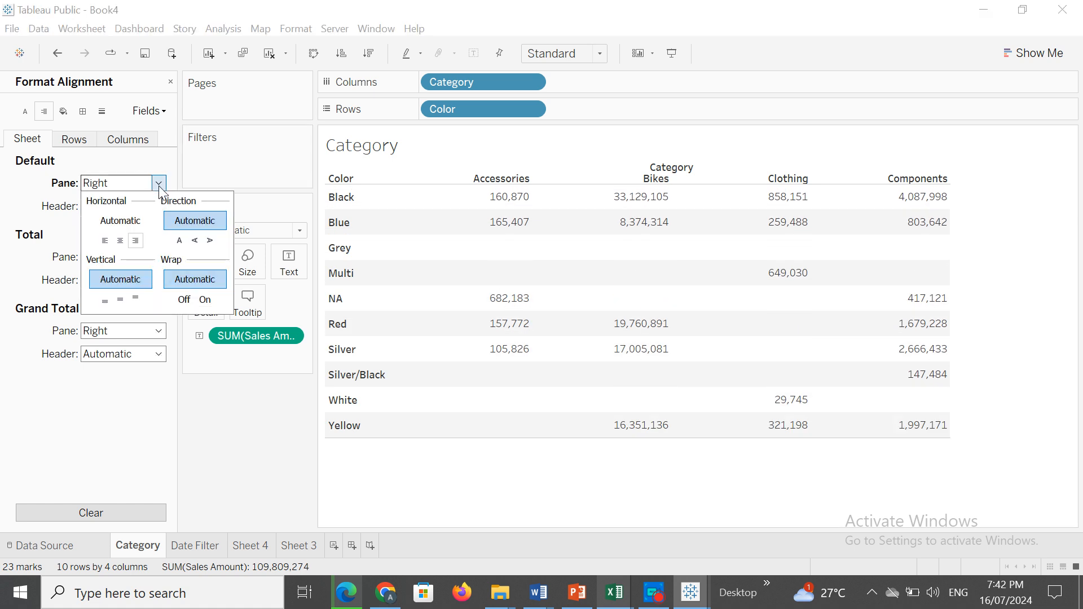
{"action": "left_click", "coordinate": [194, 241]}
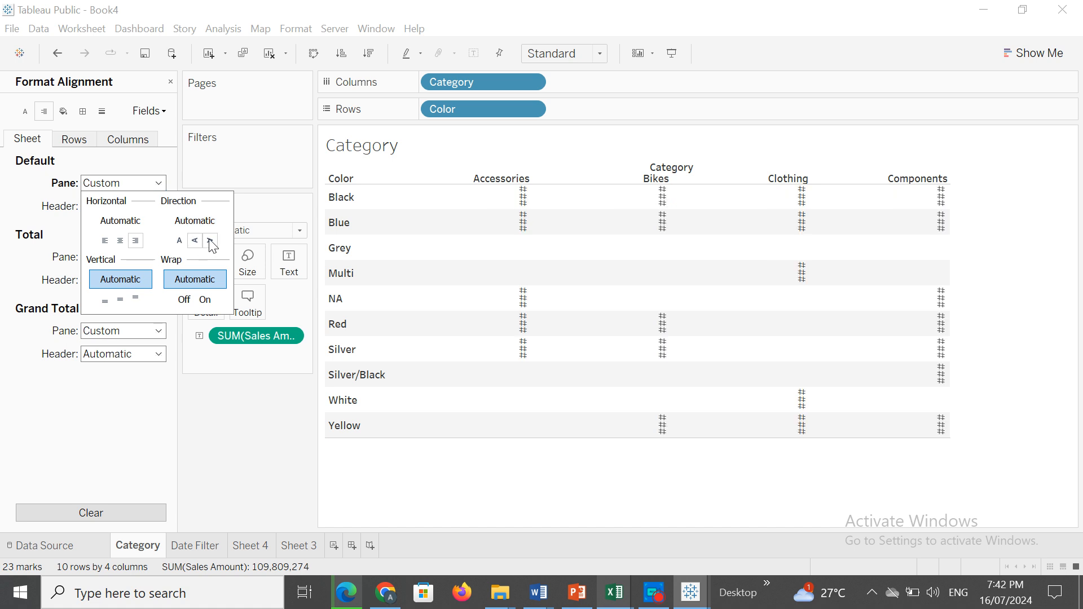
{"action": "left_click", "coordinate": [209, 241]}
{"action": "left_click", "coordinate": [179, 241]}
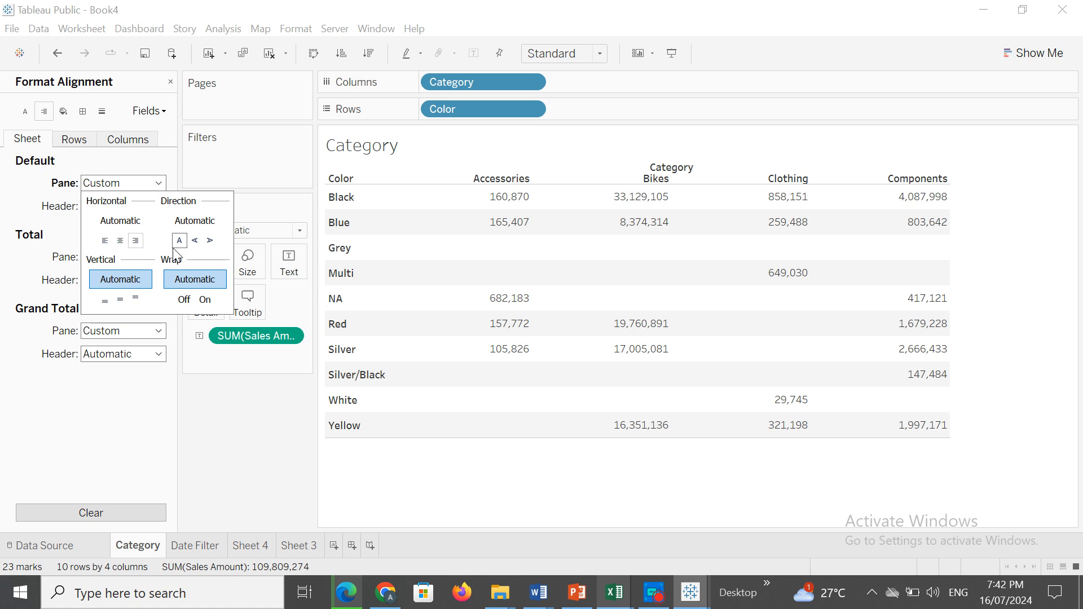
{"action": "left_click", "coordinate": [194, 241]}
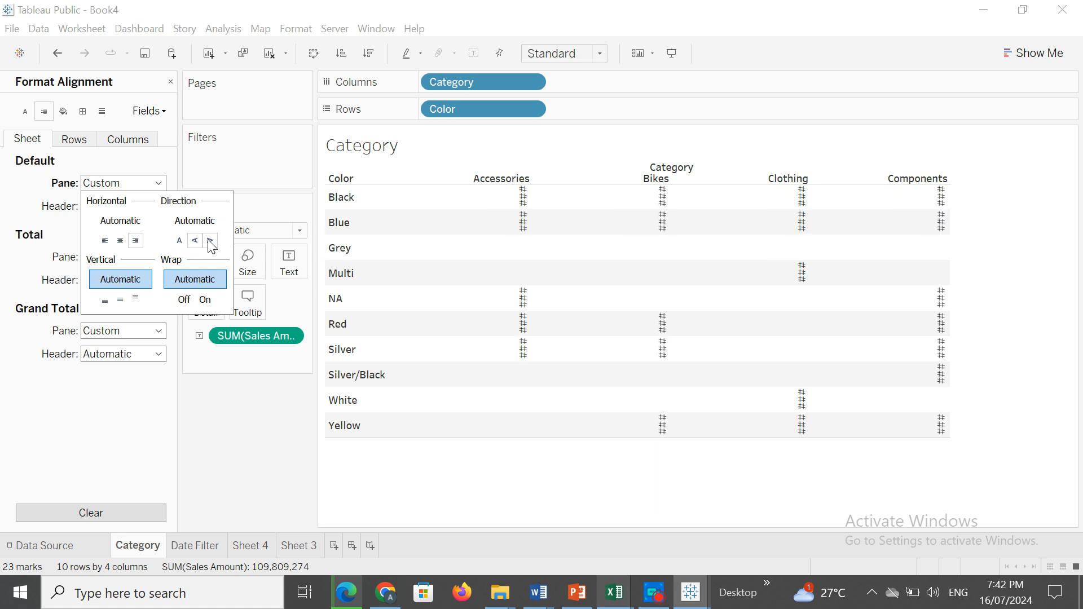
{"action": "left_click", "coordinate": [210, 241]}
{"action": "left_click", "coordinate": [179, 241]}
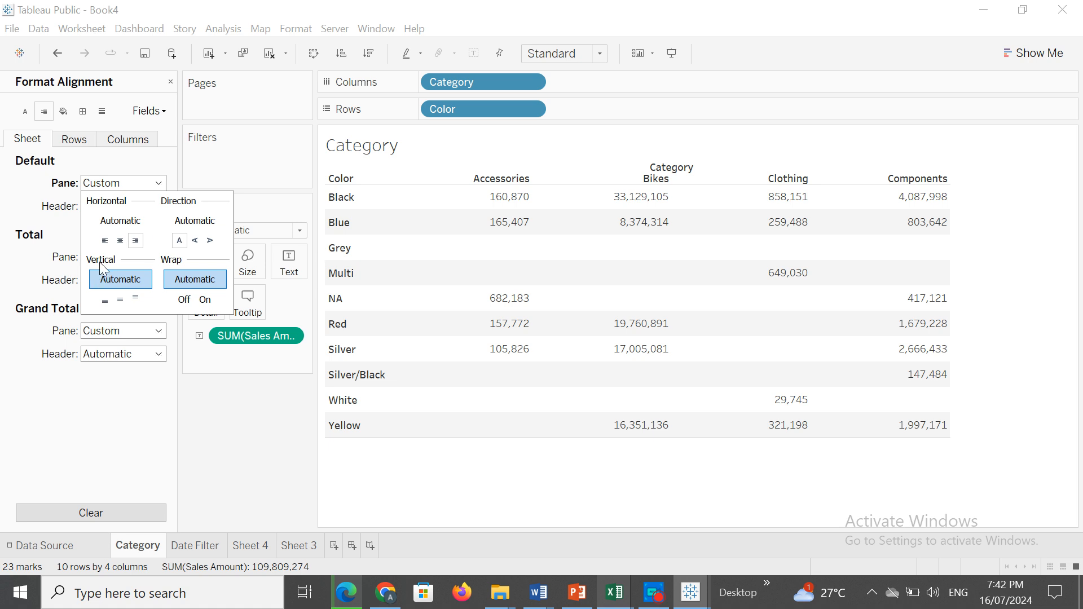
Try bottom vertical alignment for the default pane, then set it to middle vertically and center horizontally.
{"action": "left_click", "coordinate": [105, 300]}
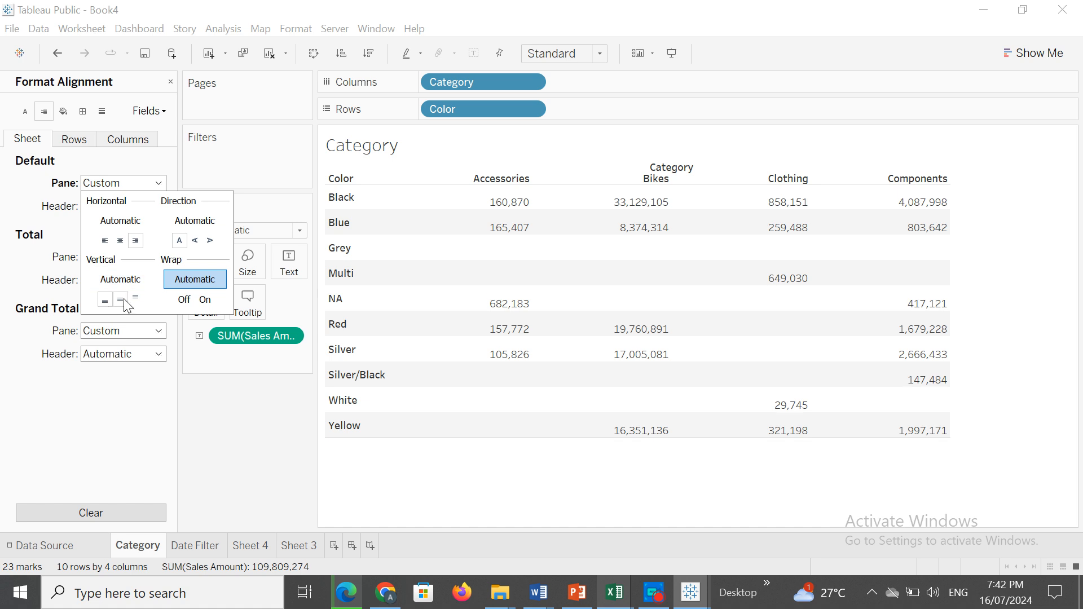
{"action": "left_click", "coordinate": [124, 299]}
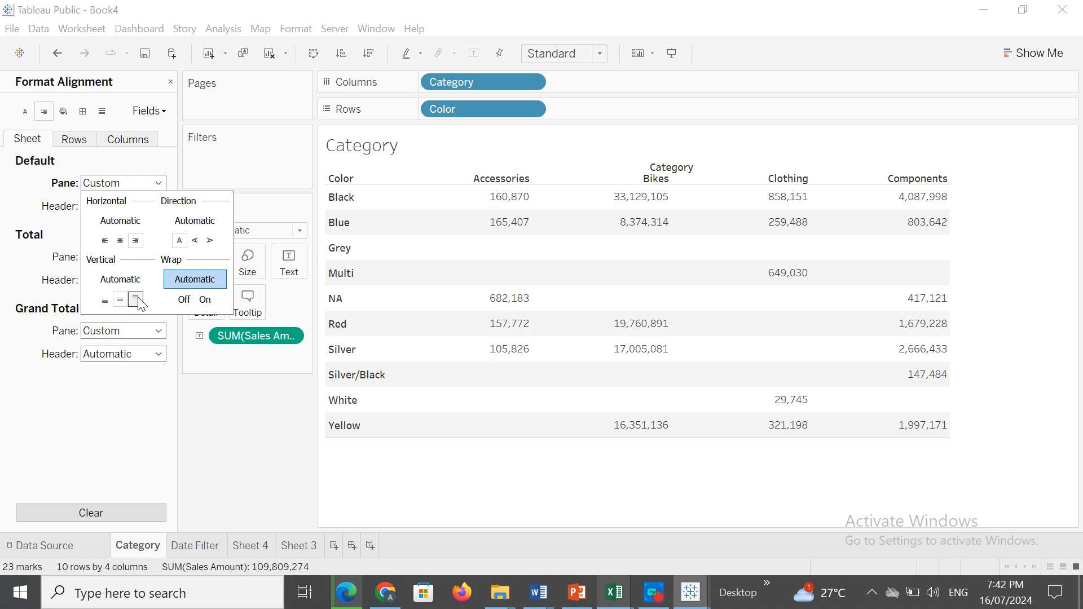
{"action": "left_click", "coordinate": [120, 240]}
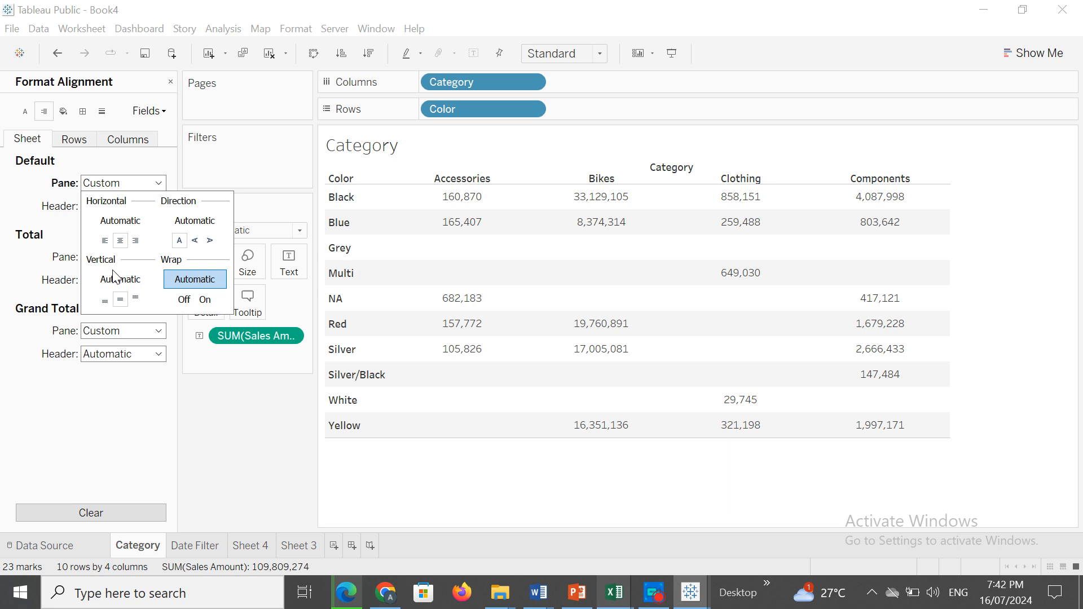
{"action": "left_click", "coordinate": [27, 196]}
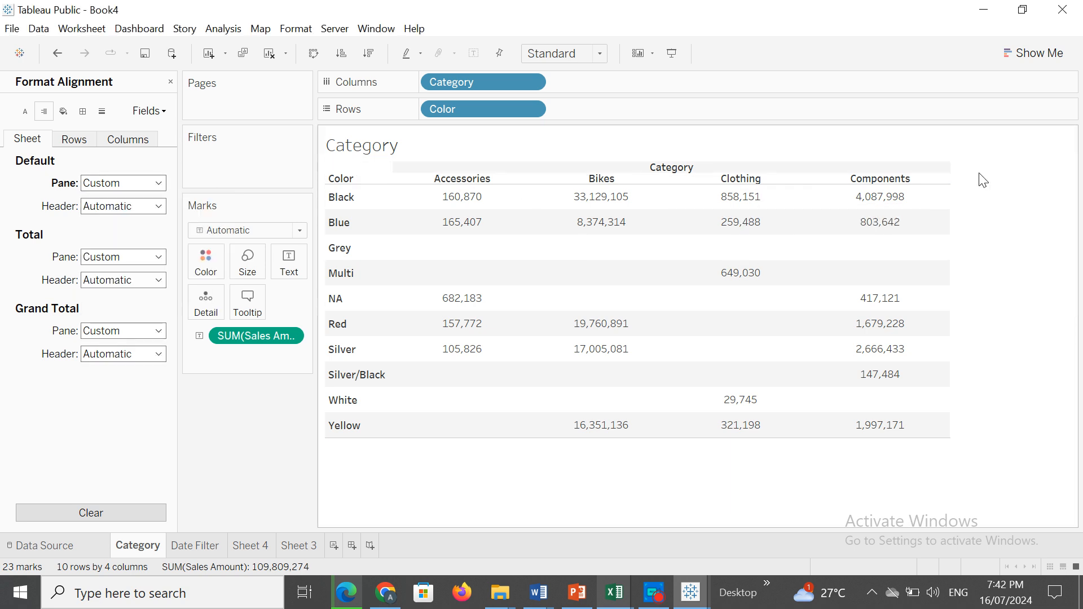
Try the horizontal and vertical alignments for the default header and set it to right and bottom.
{"action": "left_click", "coordinate": [160, 209]}
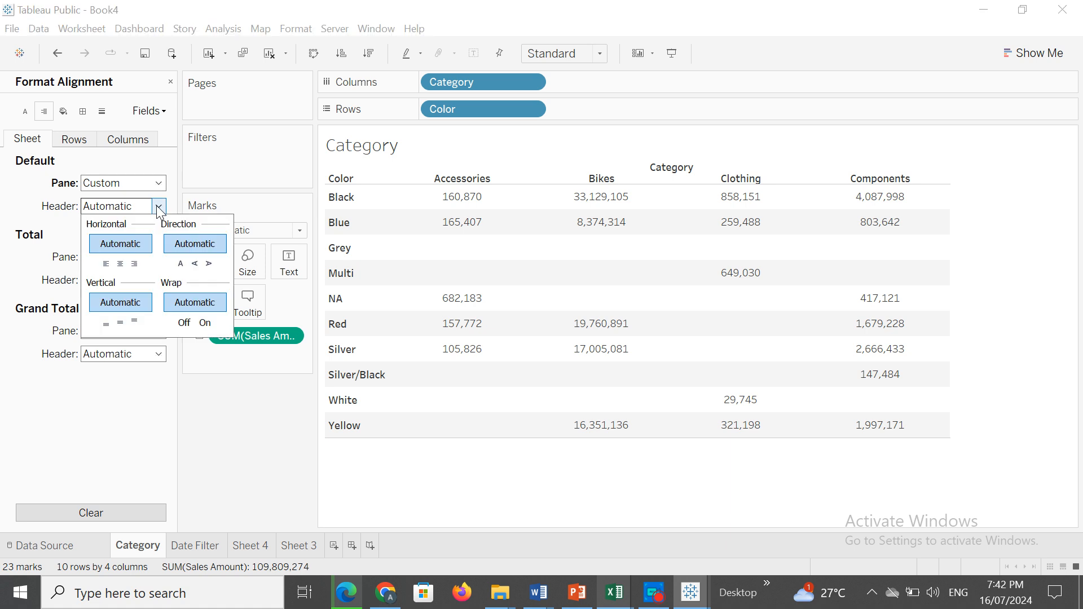
{"action": "left_click", "coordinate": [107, 264]}
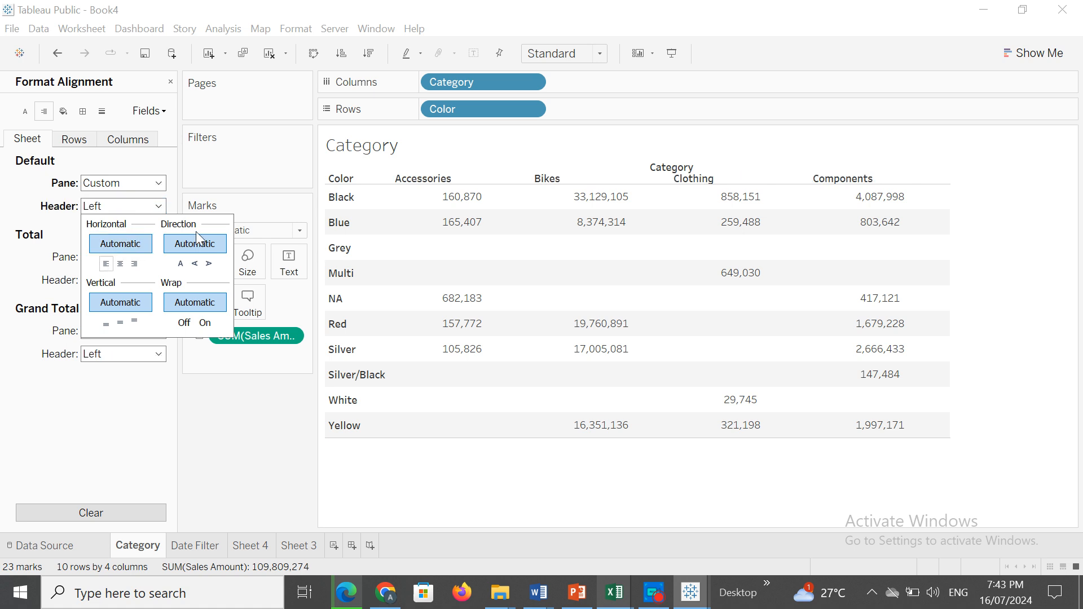
{"action": "left_click", "coordinate": [121, 264]}
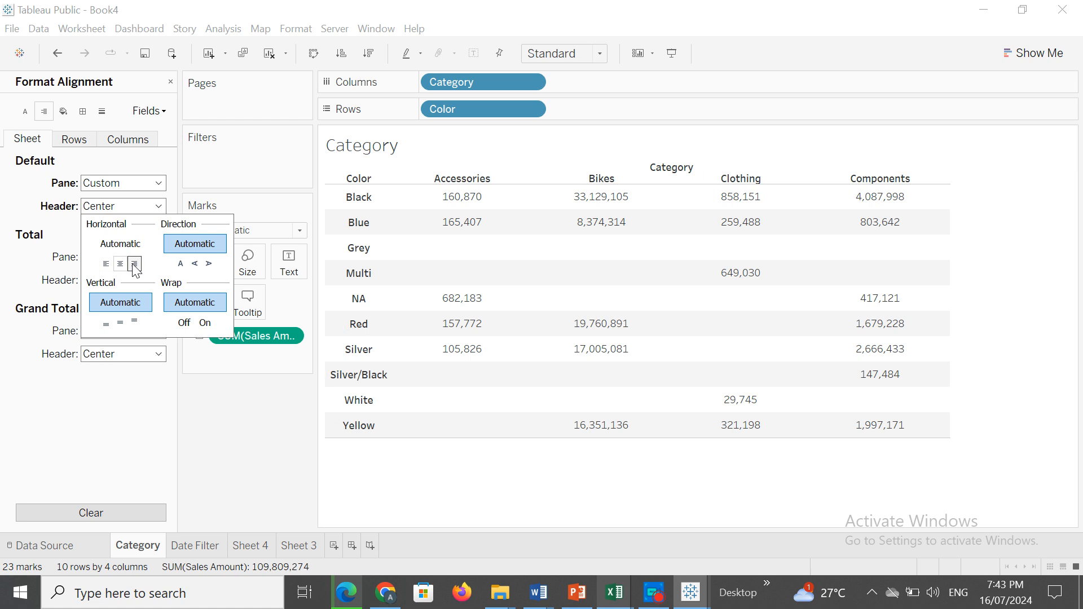
{"action": "left_click", "coordinate": [135, 264]}
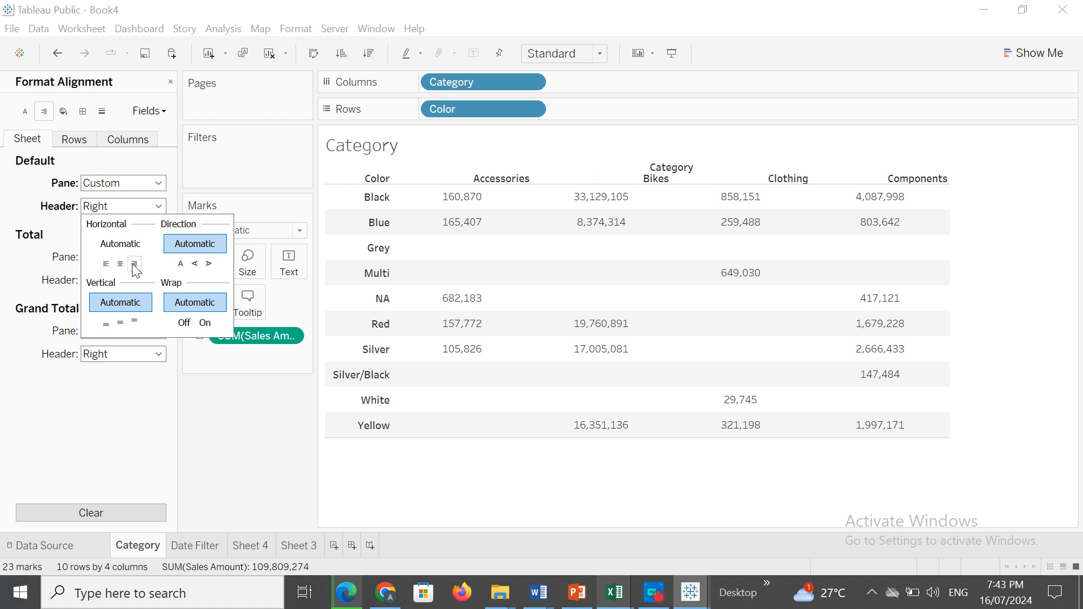
{"action": "left_click", "coordinate": [134, 322]}
{"action": "left_click", "coordinate": [122, 324]}
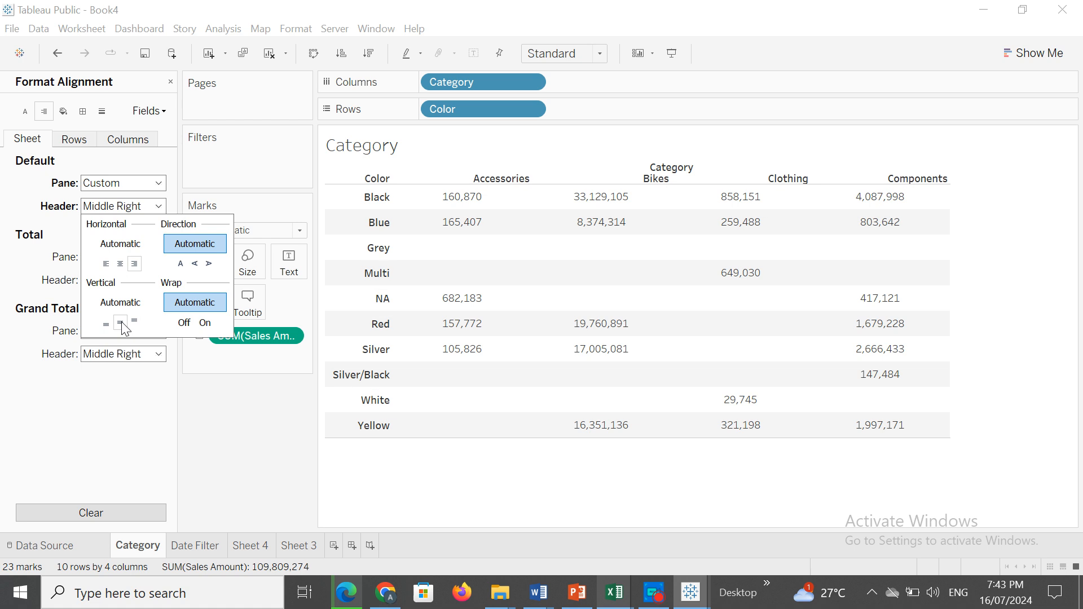
{"action": "left_click", "coordinate": [110, 324]}
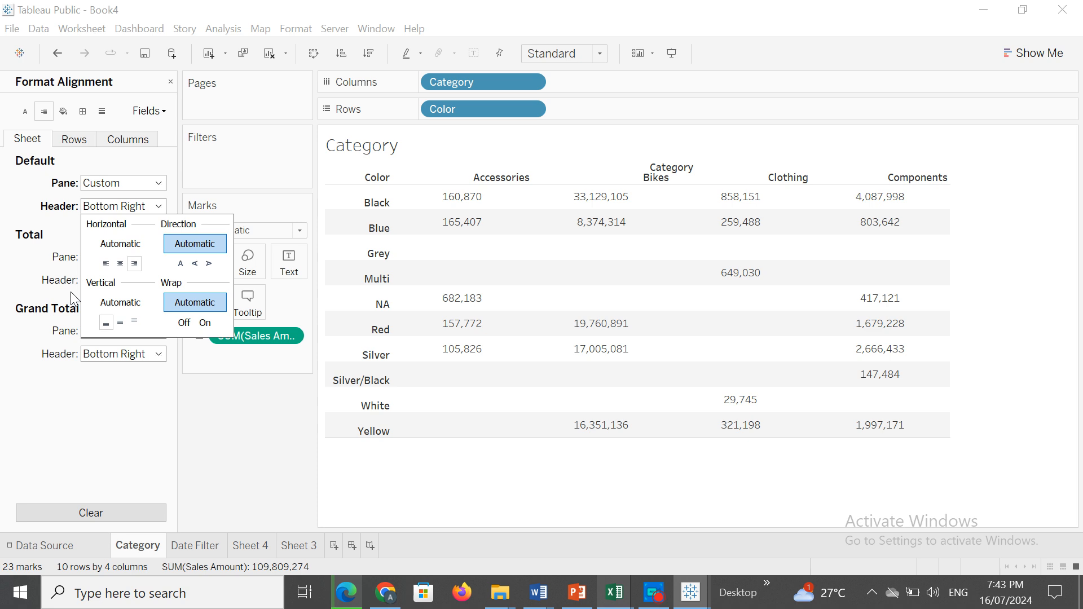
Try both rotated text directions for the default header and set the direction to normal horizontal text.
{"action": "left_click", "coordinate": [195, 264]}
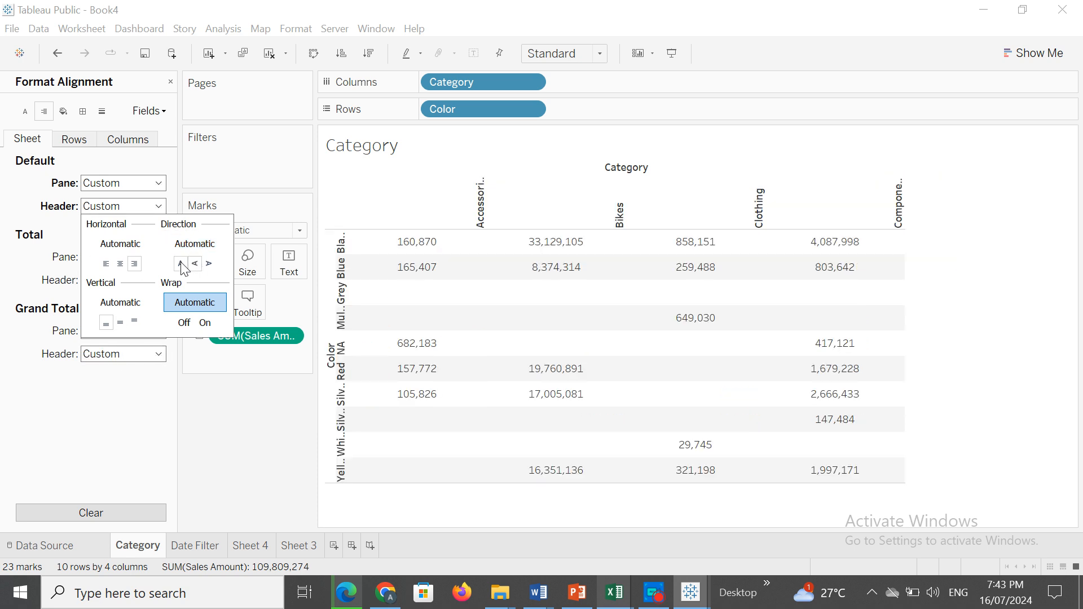
{"action": "left_click", "coordinate": [181, 263]}
{"action": "left_click", "coordinate": [208, 264]}
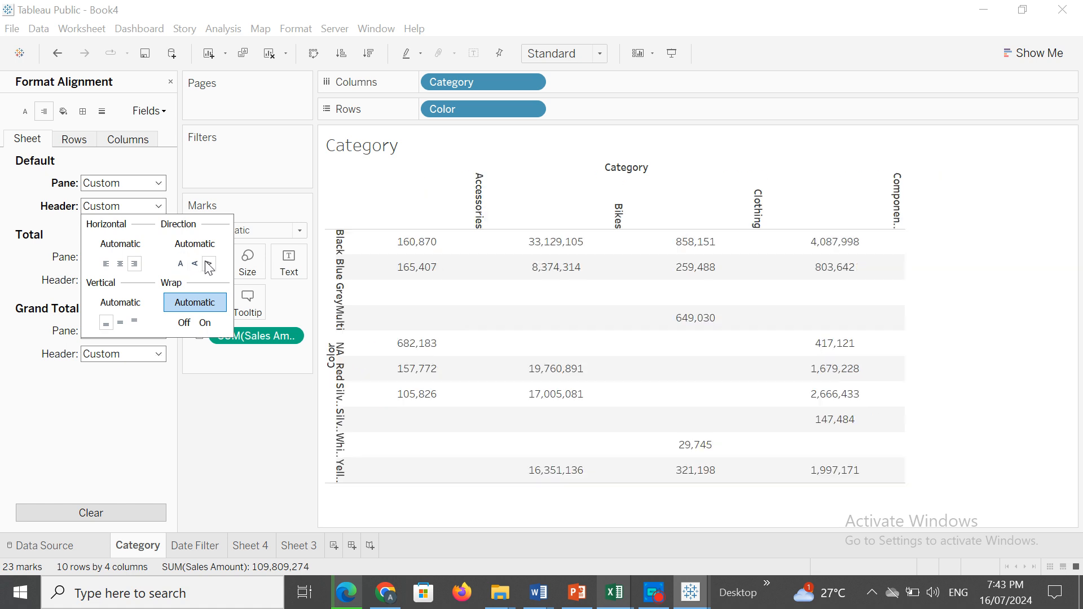
{"action": "left_click", "coordinate": [182, 264]}
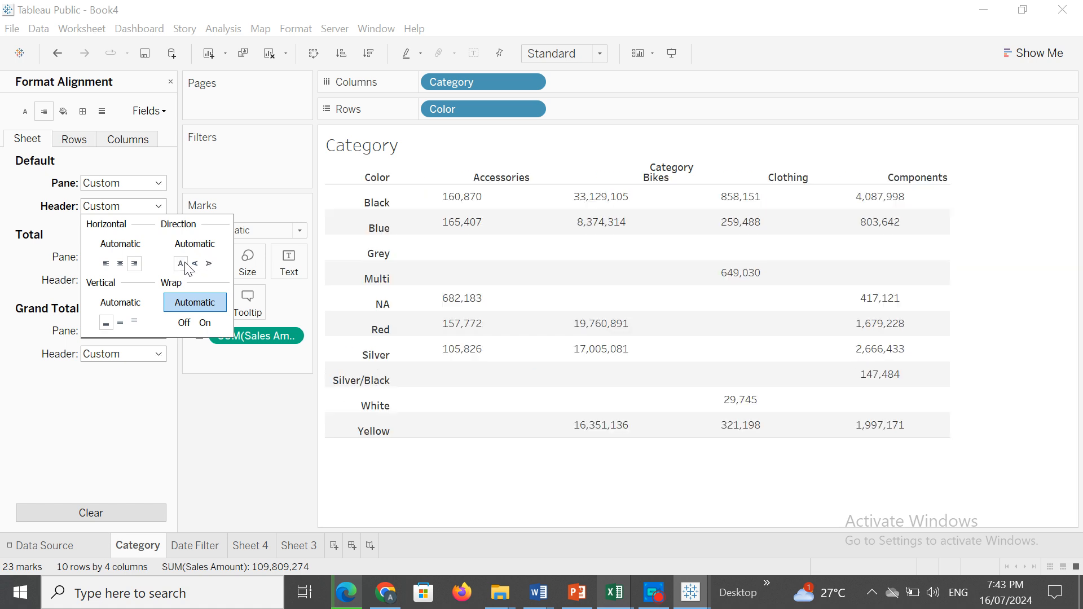
{"action": "left_click", "coordinate": [15, 198]}
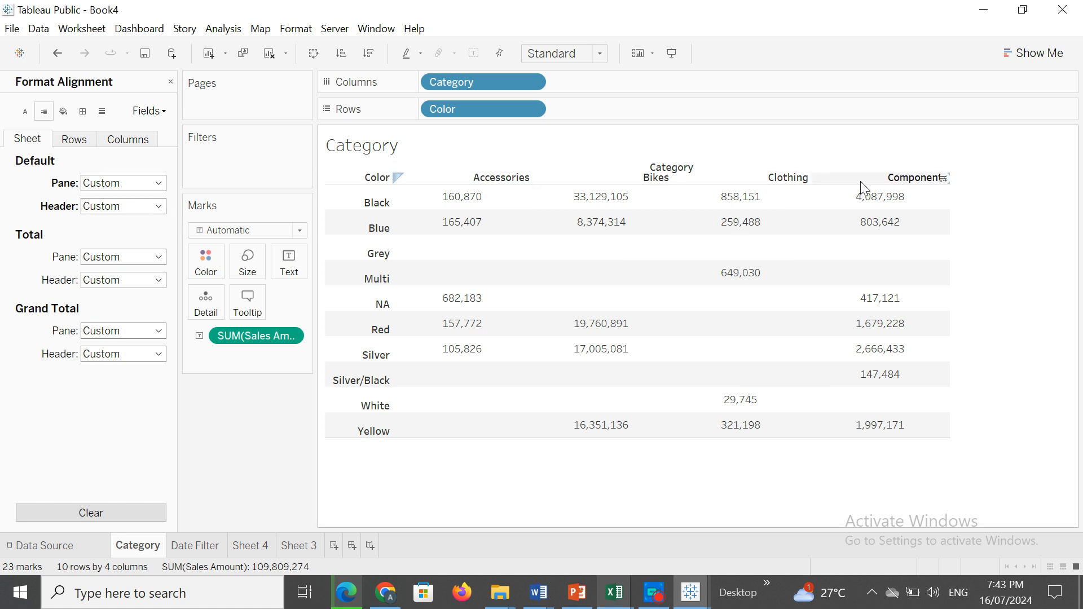
Try left horizontal alignment for the total pane, then set it to right.
{"action": "left_click", "coordinate": [159, 258]}
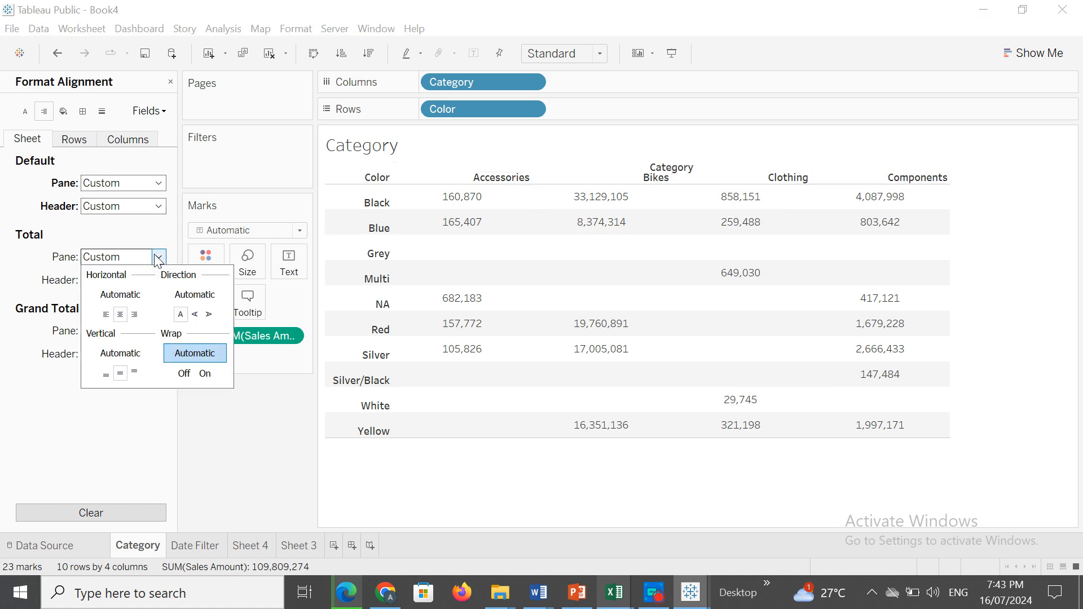
{"action": "left_click", "coordinate": [106, 314]}
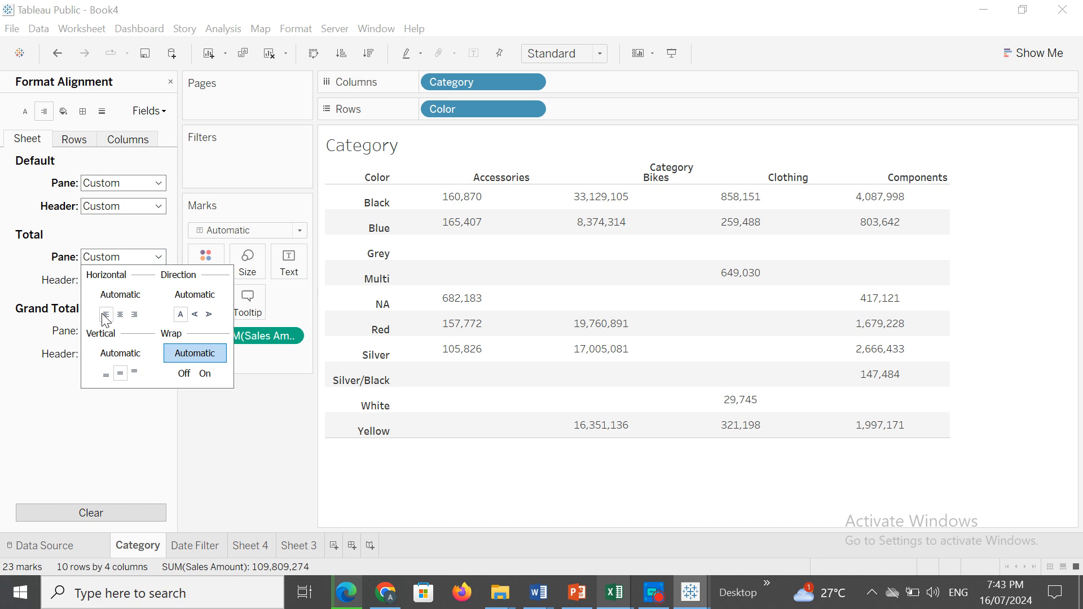
{"action": "left_click", "coordinate": [135, 316]}
{"action": "left_click", "coordinate": [68, 401]}
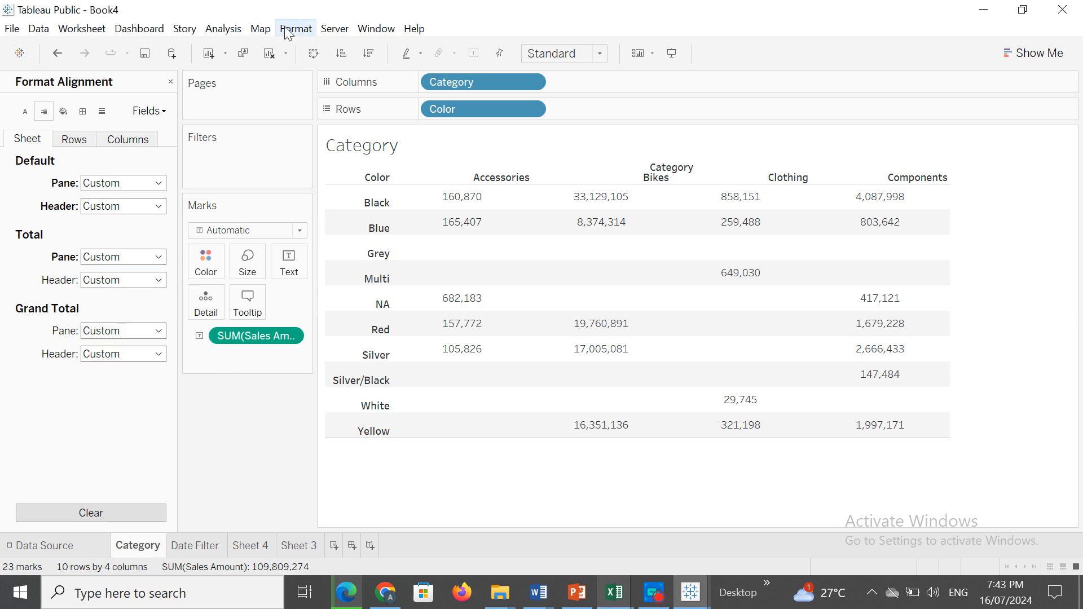
Add row grand totals and column grand totals to the Category table.
{"action": "left_click", "coordinate": [224, 29]}
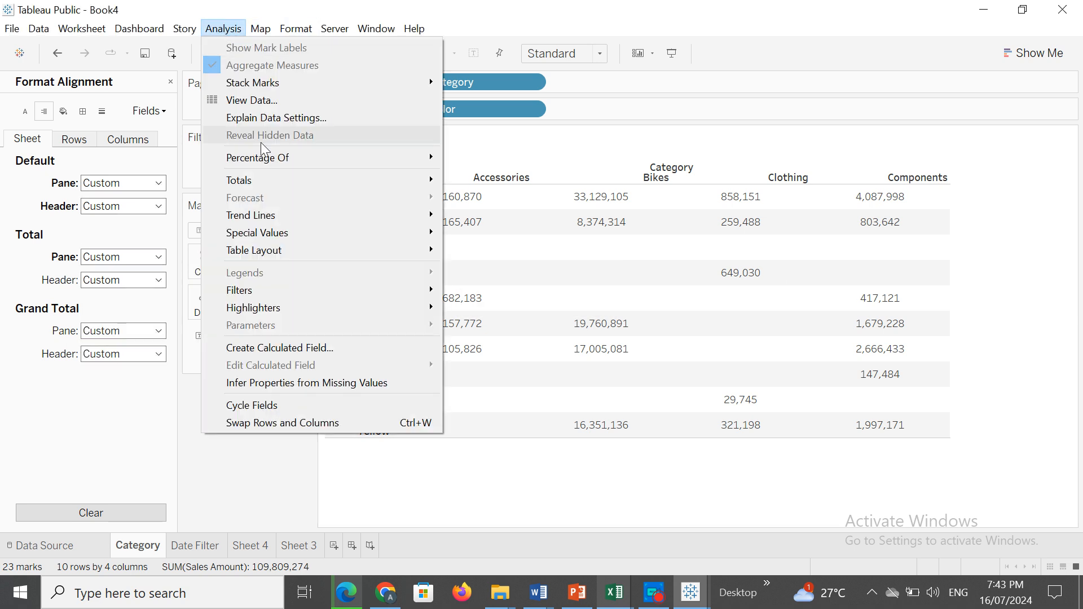
{"action": "mouse_move", "coordinate": [331, 181]}
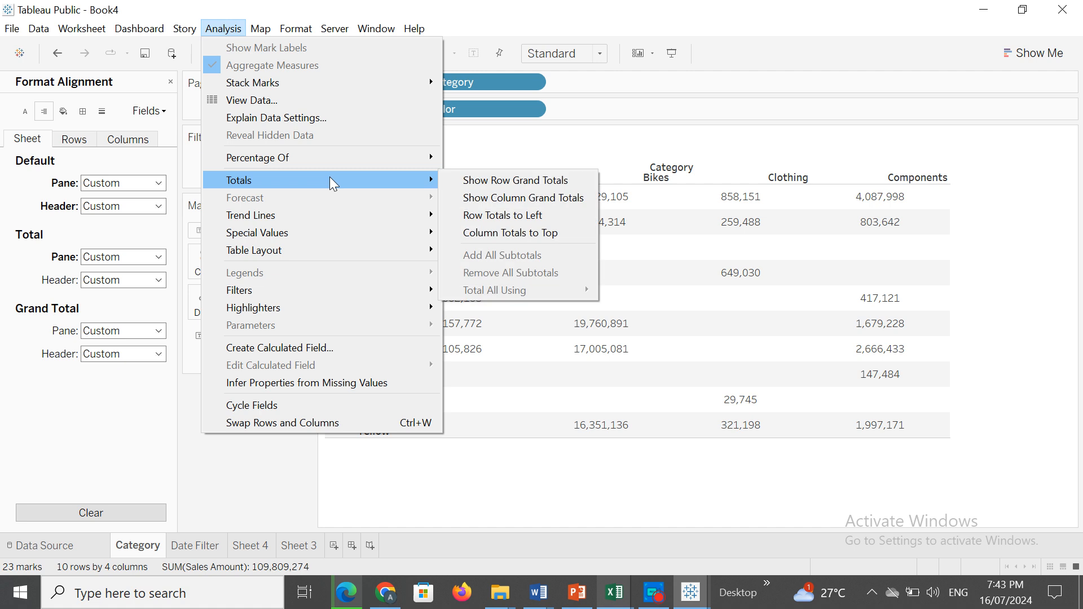
{"action": "left_click", "coordinate": [479, 184]}
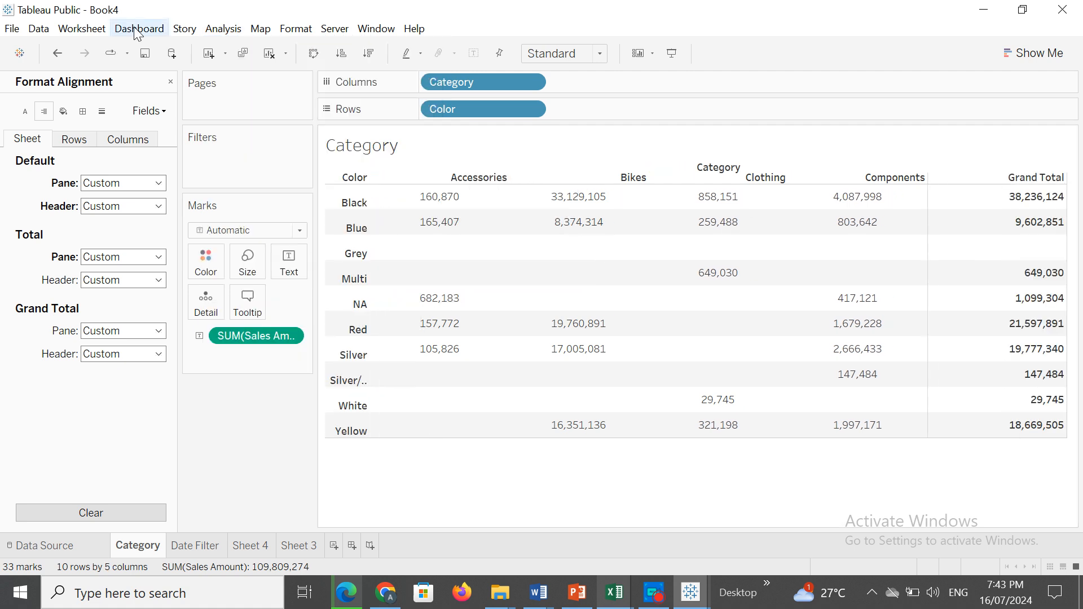
{"action": "left_click", "coordinate": [219, 29]}
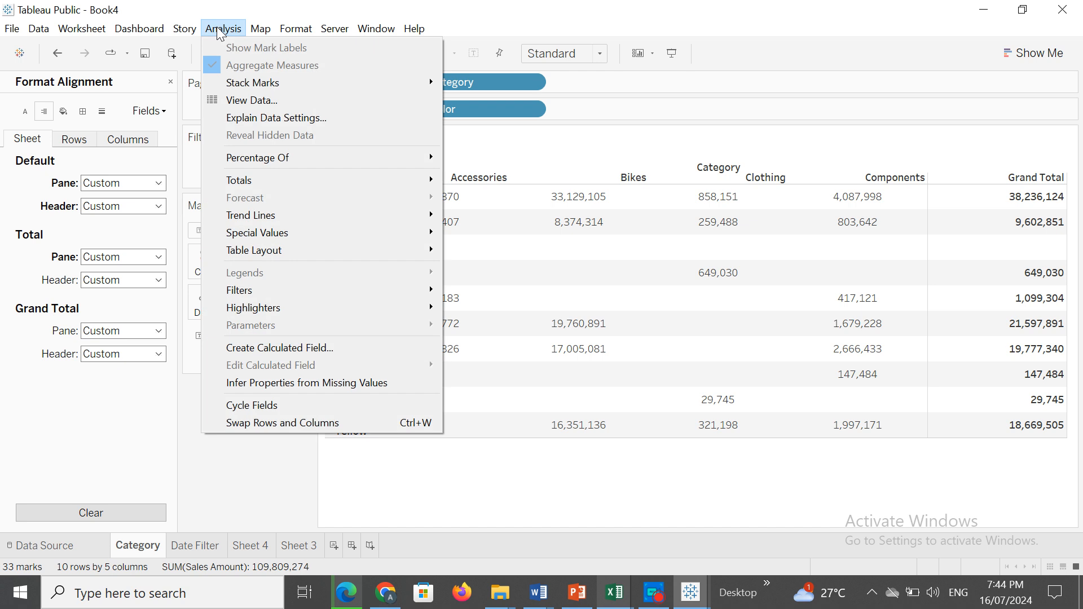
{"action": "mouse_move", "coordinate": [395, 186]}
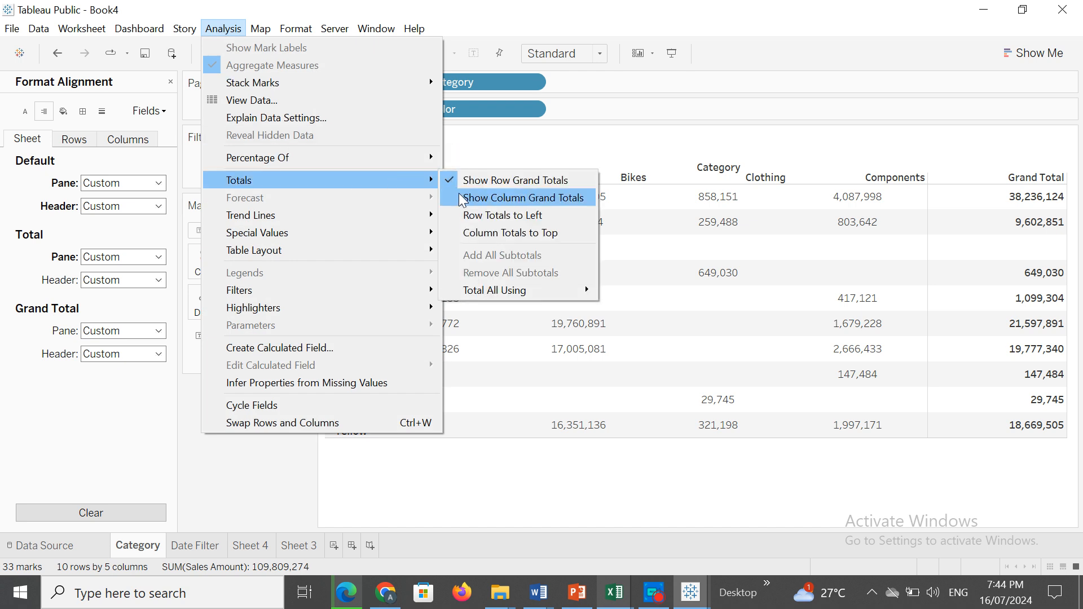
{"action": "left_click", "coordinate": [489, 200]}
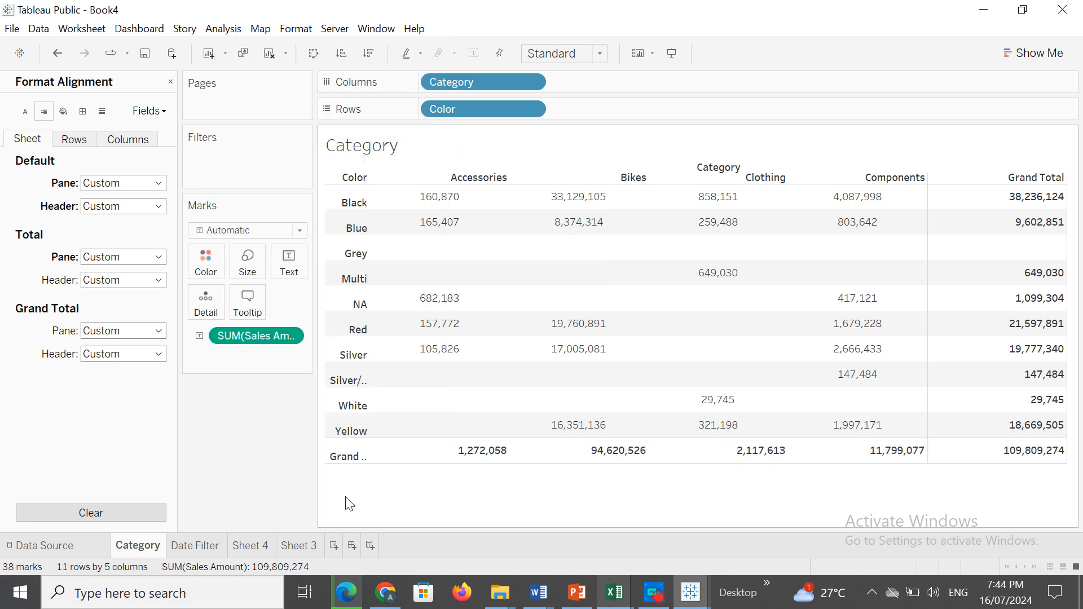
Try the left, center and right horizontal alignments for the total pane and set it to center.
{"action": "left_click", "coordinate": [159, 256]}
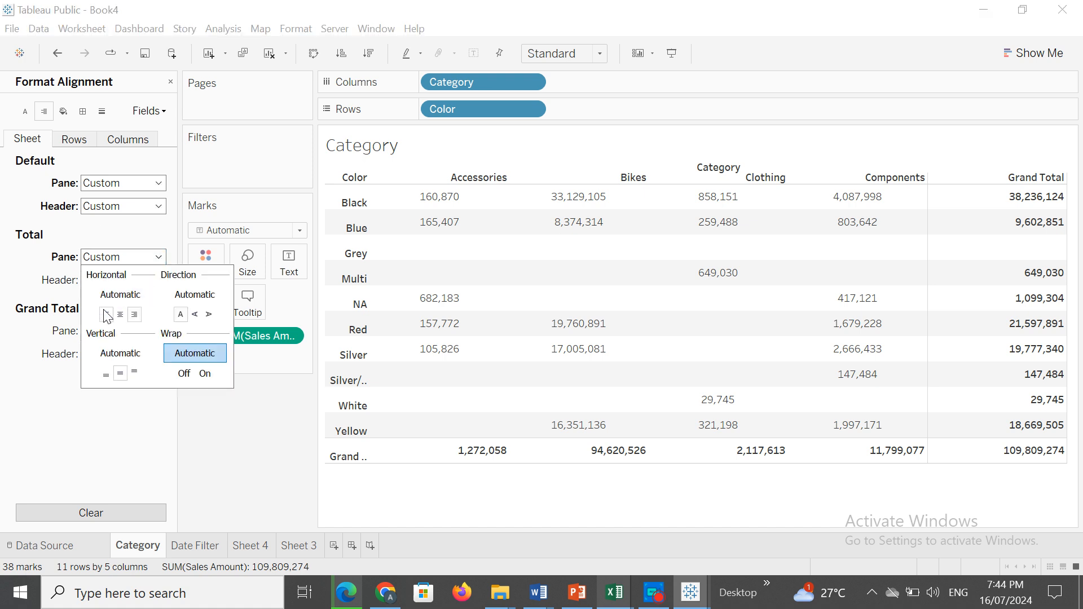
{"action": "left_click", "coordinate": [105, 314]}
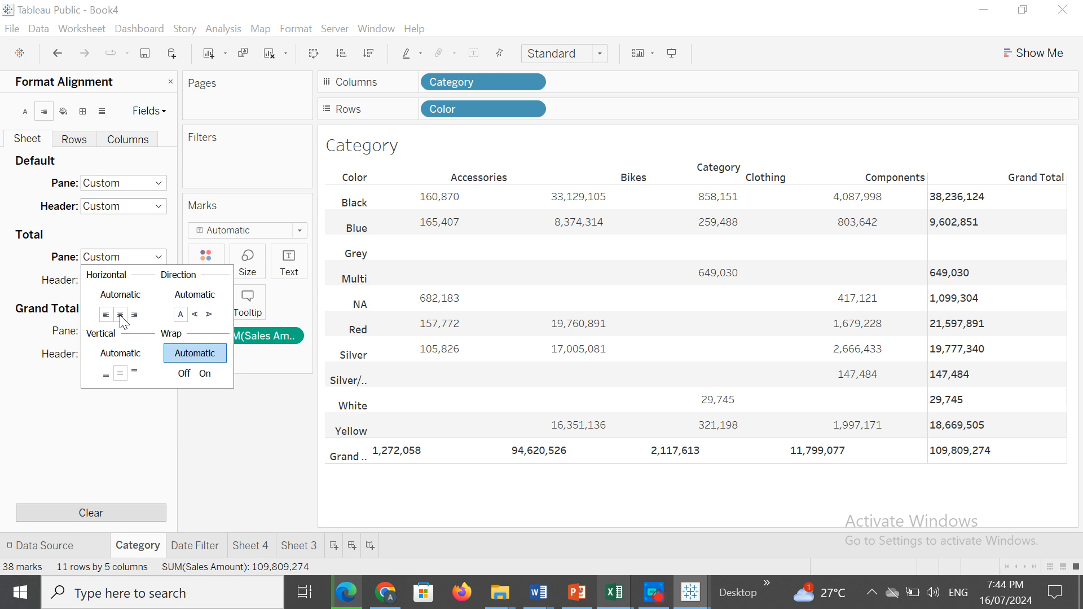
{"action": "left_click", "coordinate": [120, 315]}
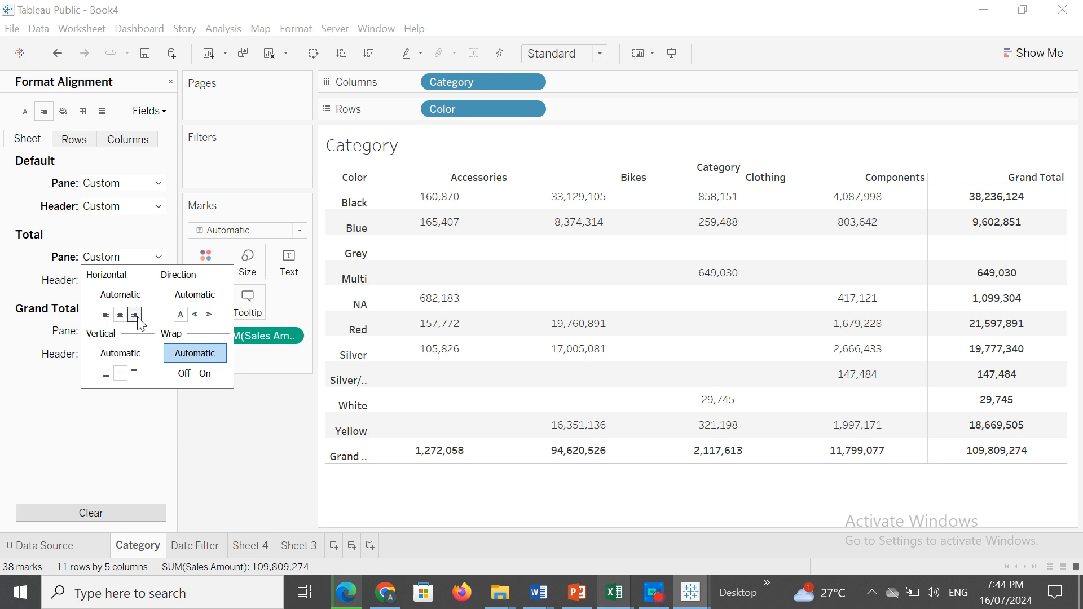
{"action": "left_click", "coordinate": [135, 316]}
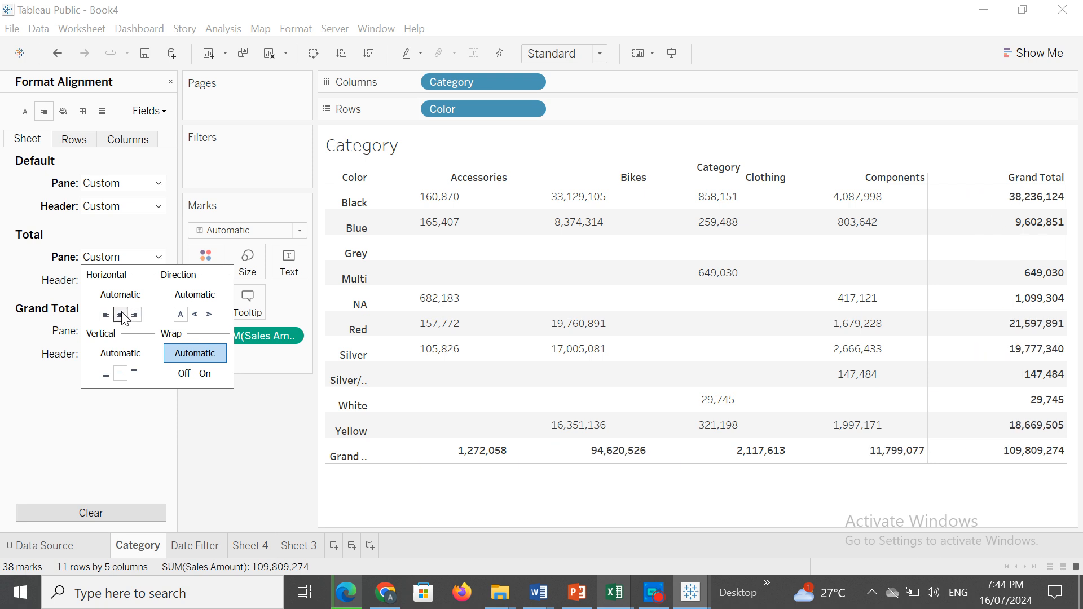
{"action": "left_click", "coordinate": [122, 315]}
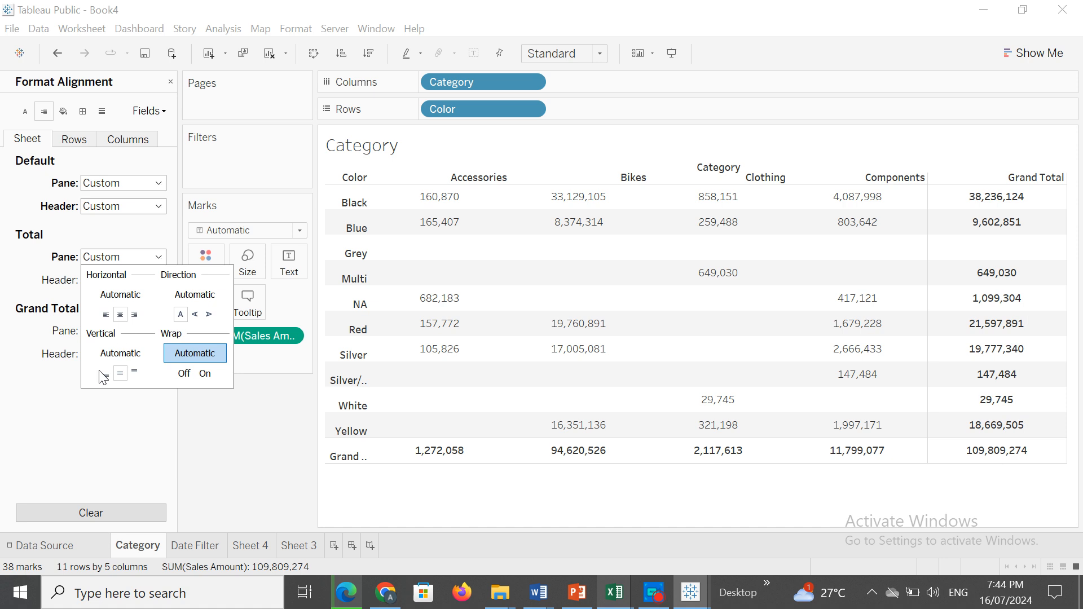
Set the total pane's vertical alignment to top, try a rotated text direction, and restore normal horizontal text.
{"action": "left_click", "coordinate": [134, 374]}
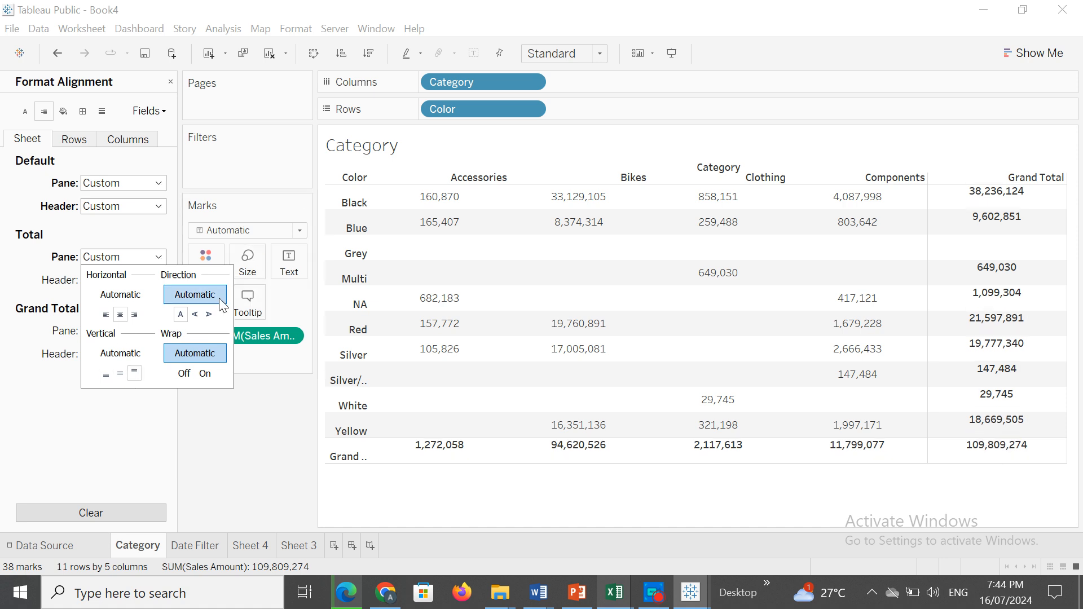
{"action": "left_click", "coordinate": [209, 316]}
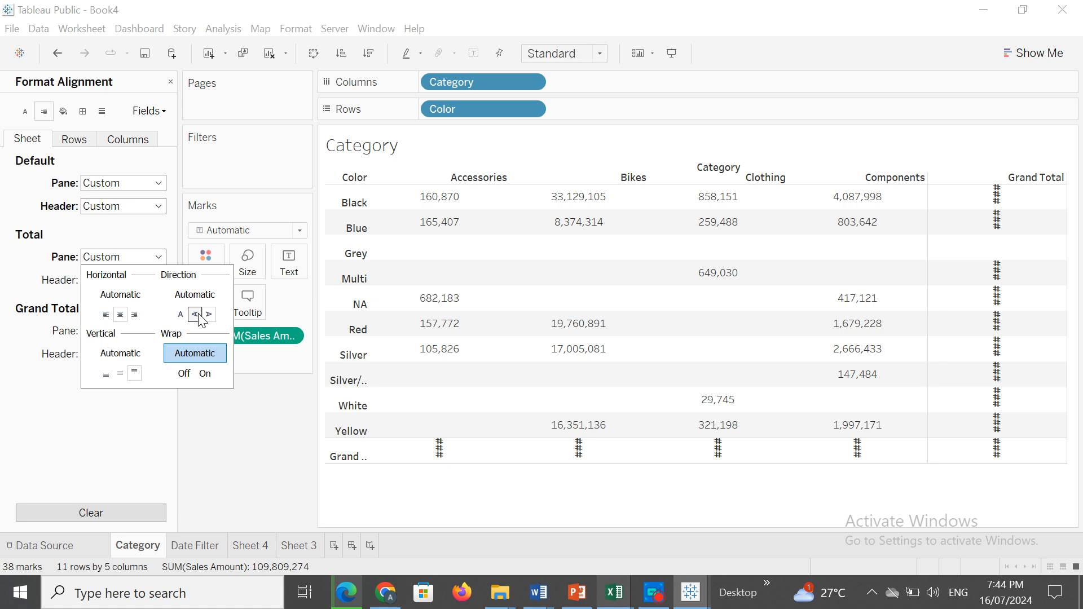
{"action": "left_click", "coordinate": [181, 315]}
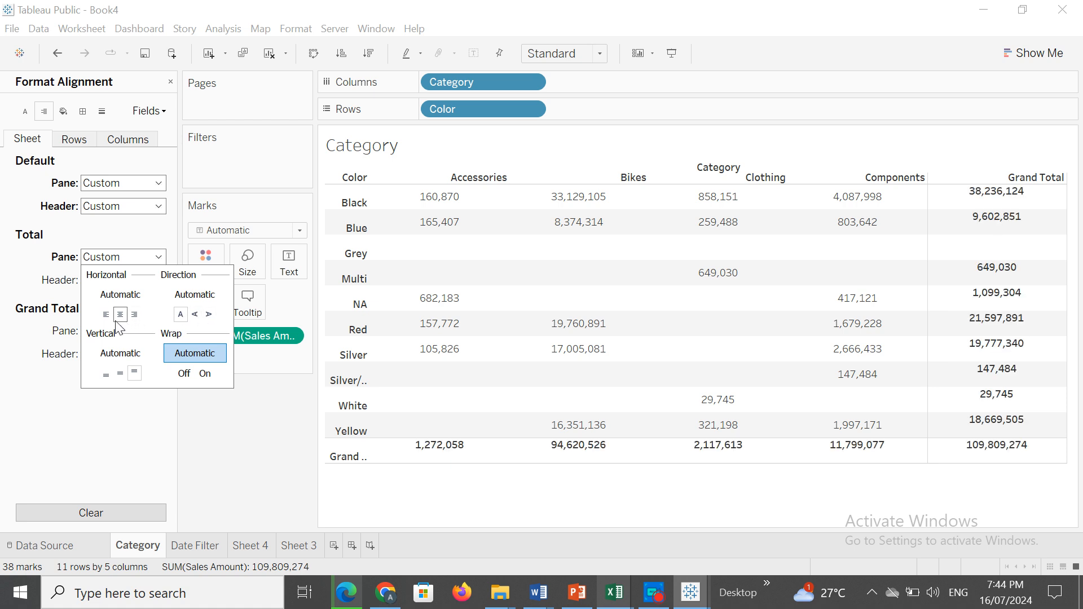
{"action": "left_click", "coordinate": [35, 418]}
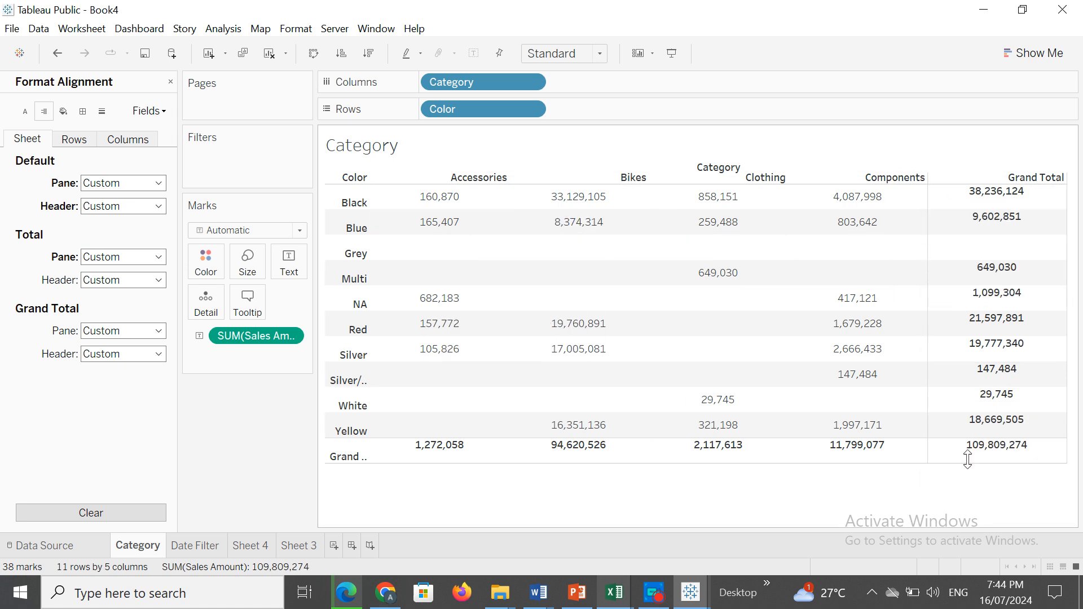
Try the horizontal alignments and both rotated directions for the grand total pane, then set normal text direction and center alignment.
{"action": "left_click", "coordinate": [160, 336]}
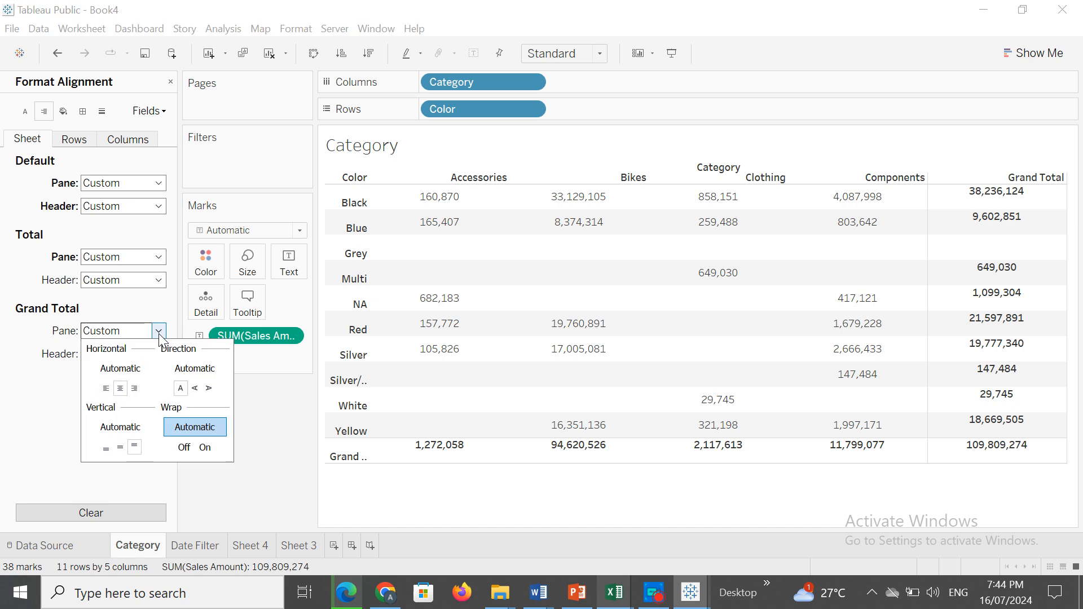
{"action": "left_click", "coordinate": [112, 388]}
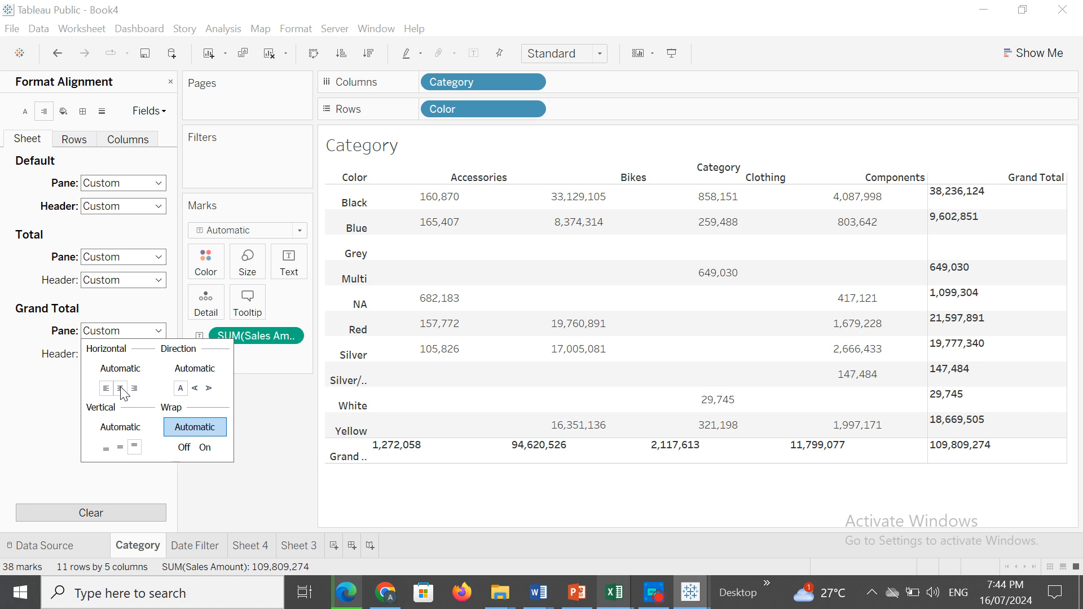
{"action": "left_click", "coordinate": [120, 389]}
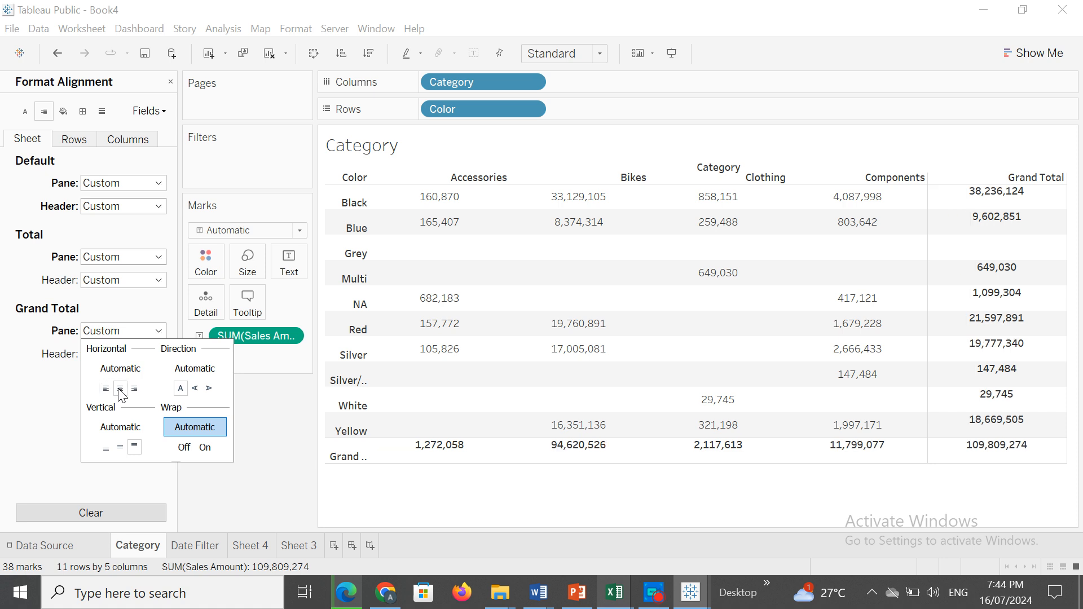
{"action": "left_click", "coordinate": [134, 388]}
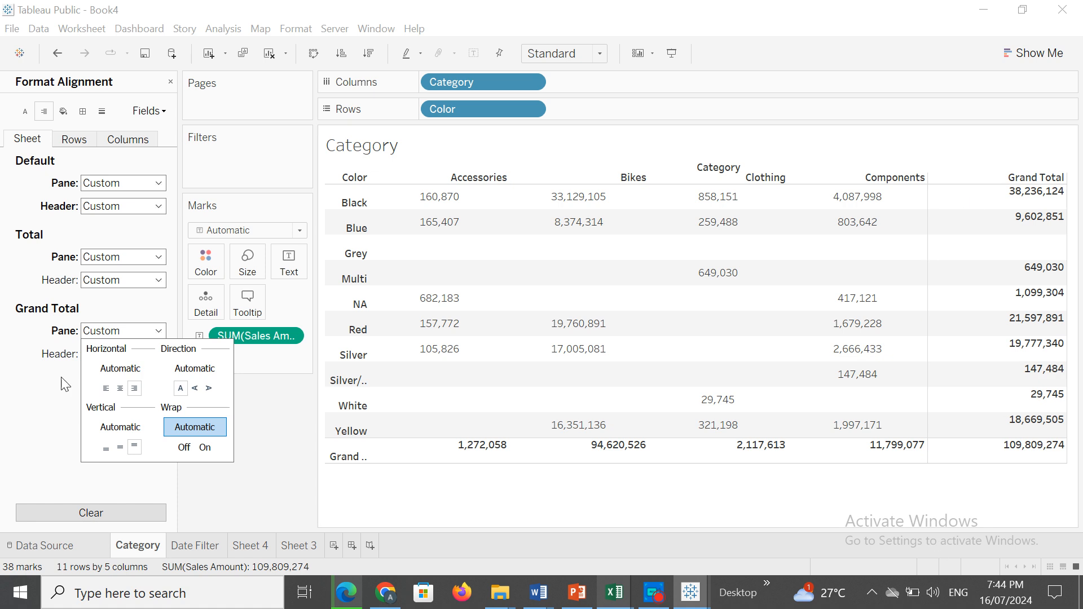
{"action": "left_click", "coordinate": [196, 389]}
{"action": "left_click", "coordinate": [209, 389]}
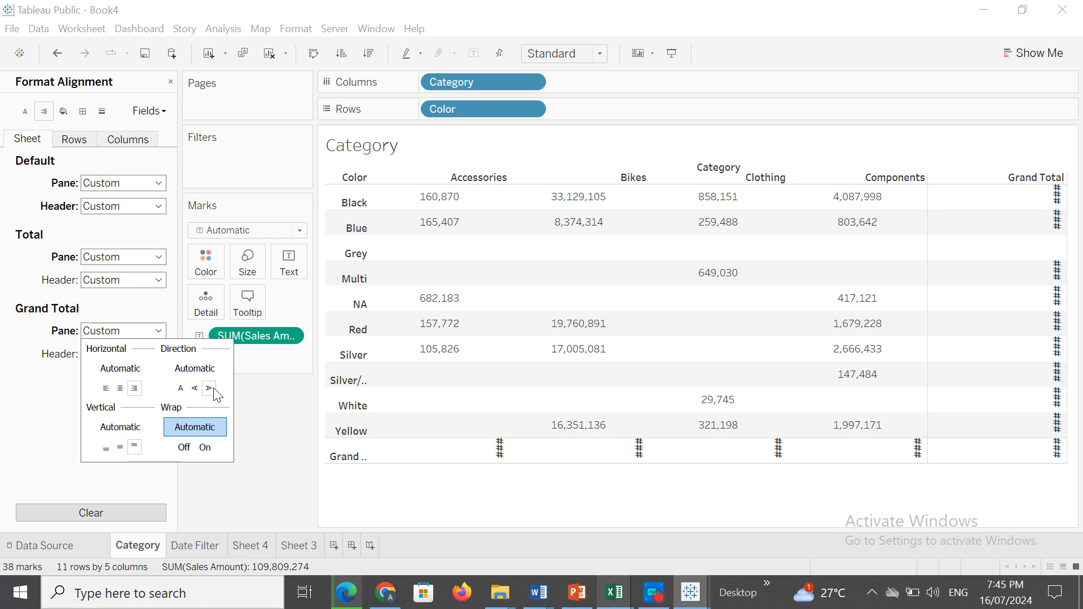
{"action": "left_click", "coordinate": [180, 389]}
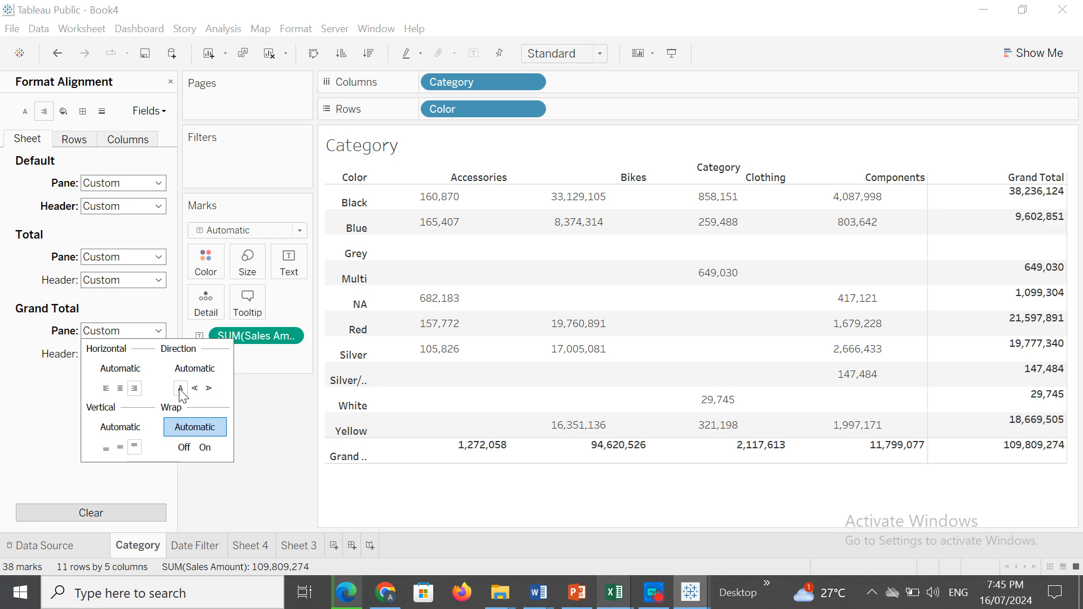
{"action": "left_click", "coordinate": [121, 389]}
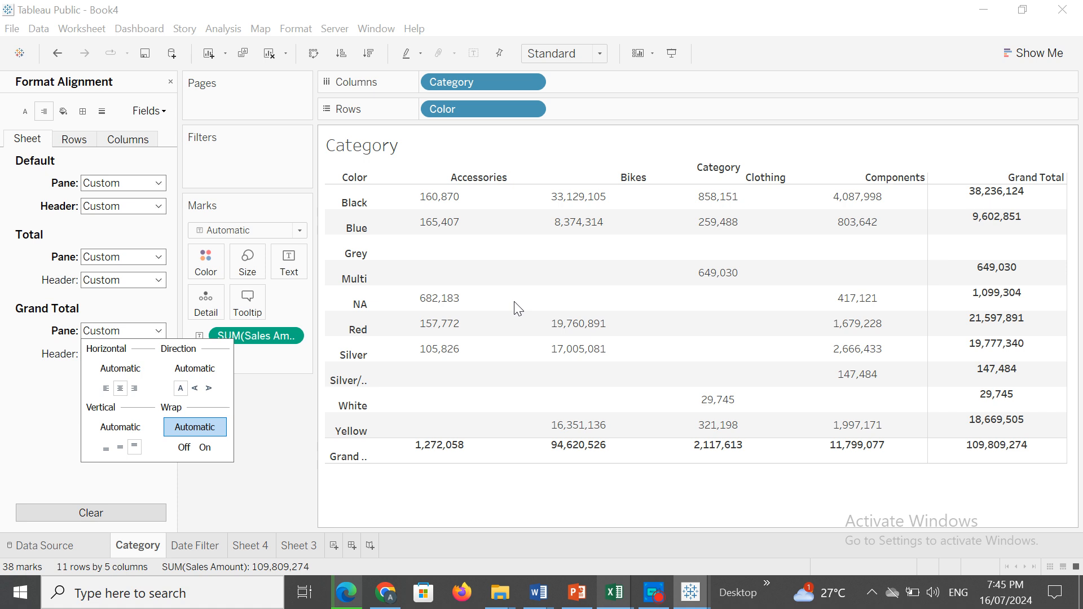
{"action": "left_click", "coordinate": [27, 401]}
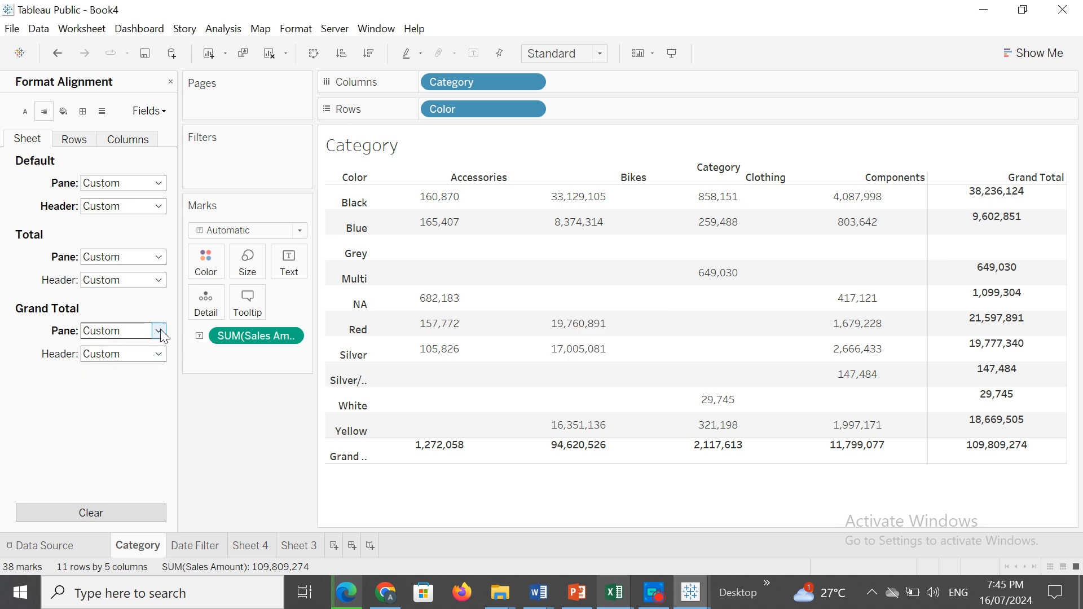
Try left horizontal alignment for the grand total header, then set it to right.
{"action": "left_click", "coordinate": [160, 355]}
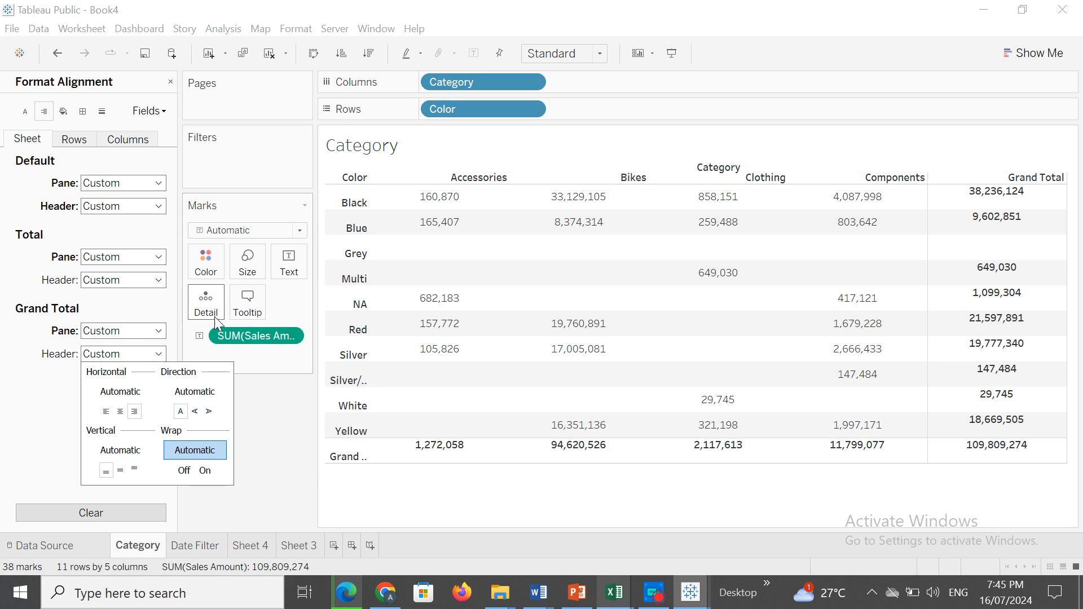
{"action": "left_click", "coordinate": [115, 417]}
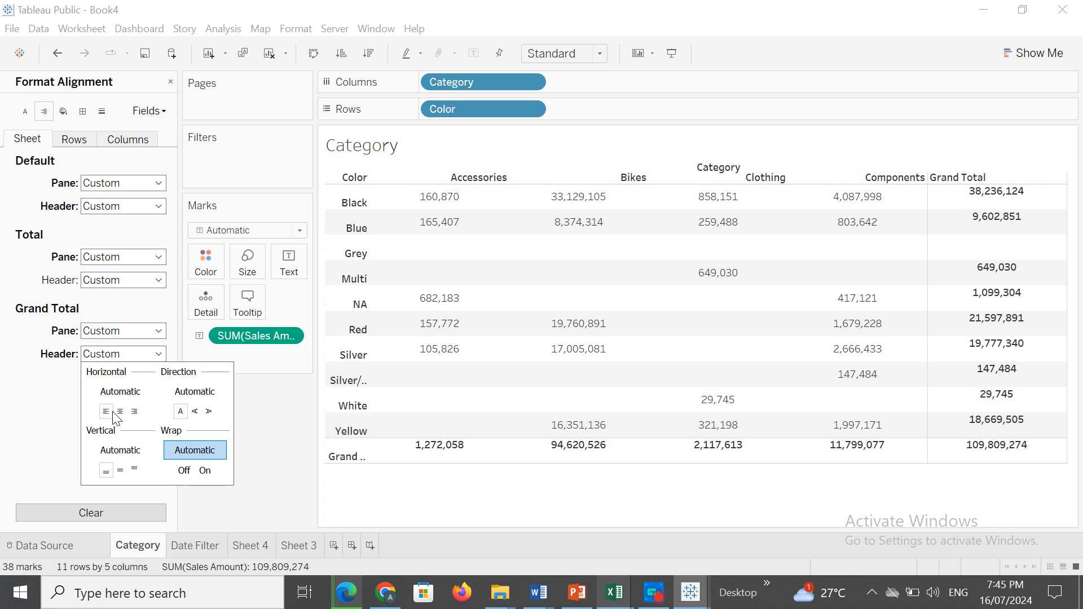
{"action": "left_click", "coordinate": [134, 411]}
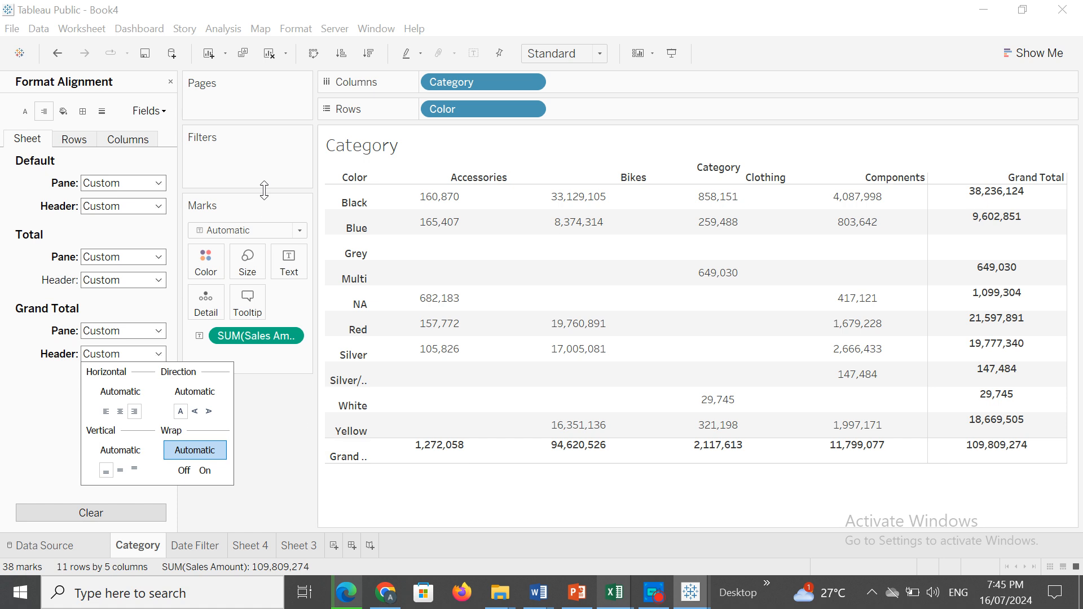
{"action": "left_click", "coordinate": [13, 356]}
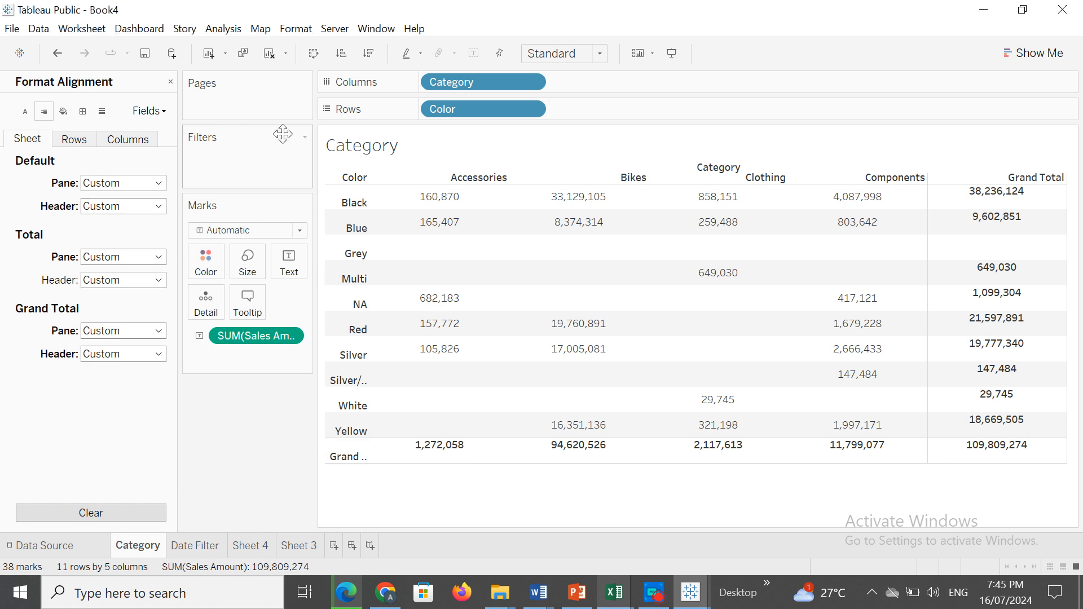
Hide the Pages and Filters cards from the worksheet.
{"action": "left_click", "coordinate": [305, 84]}
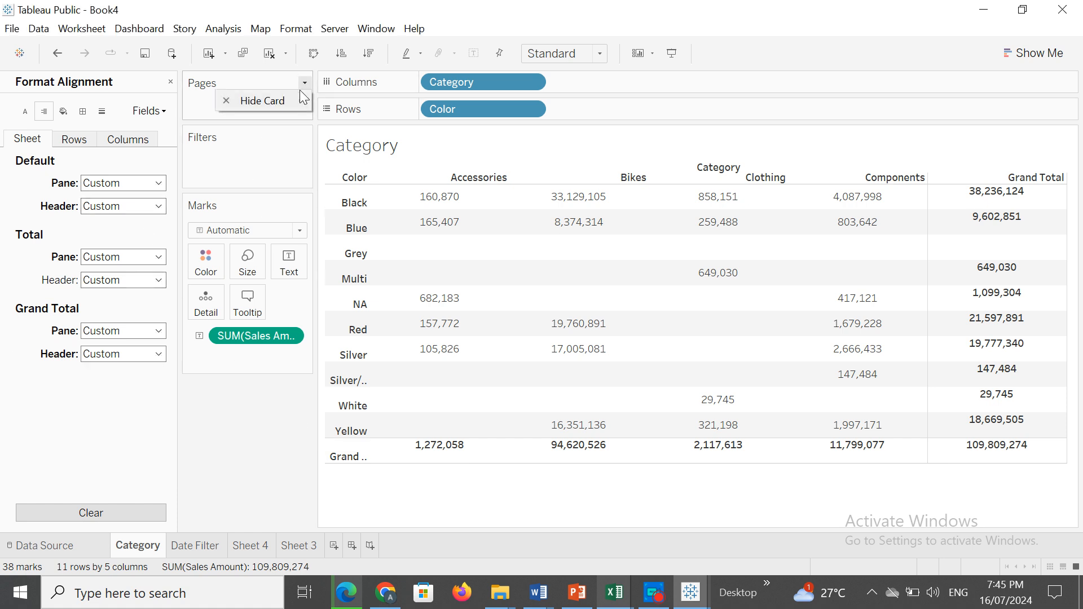
{"action": "left_click", "coordinate": [288, 97]}
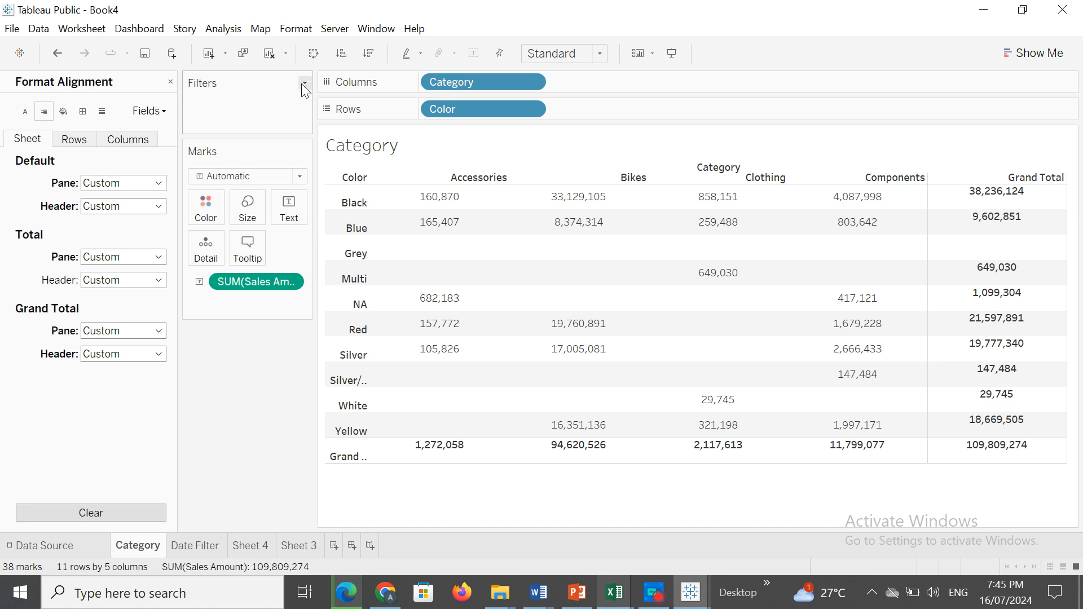
{"action": "left_click", "coordinate": [303, 84]}
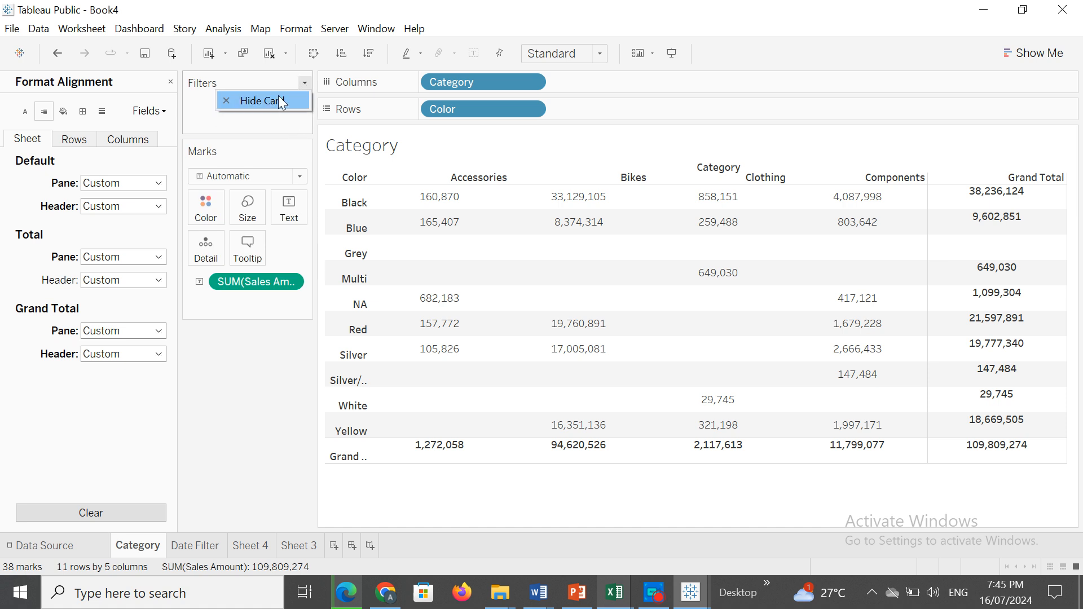
{"action": "left_click", "coordinate": [278, 99]}
{"action": "left_click", "coordinate": [301, 108]}
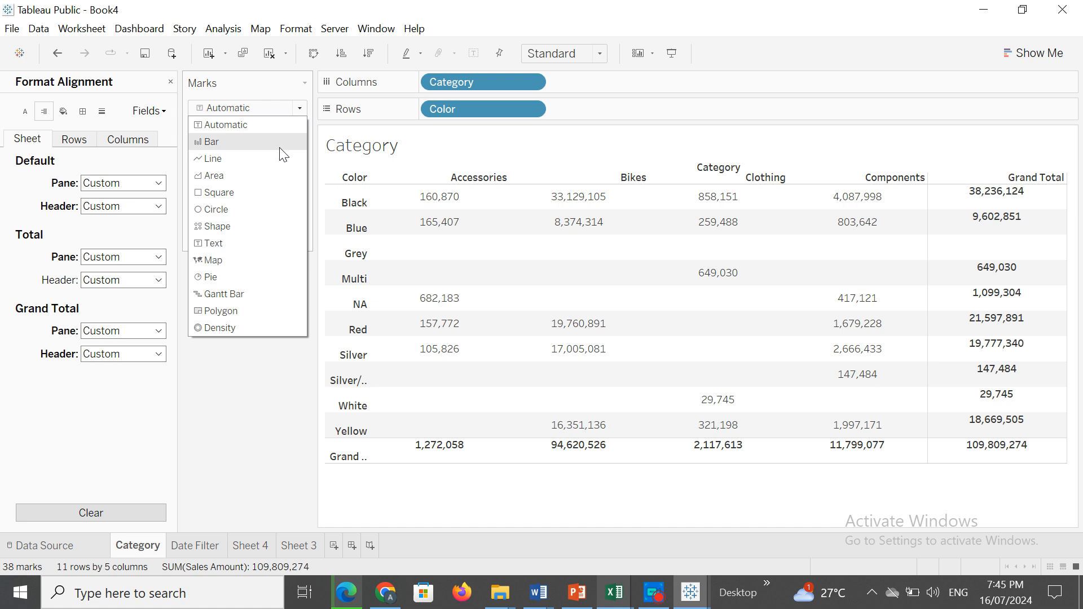
{"action": "left_click", "coordinate": [223, 434]}
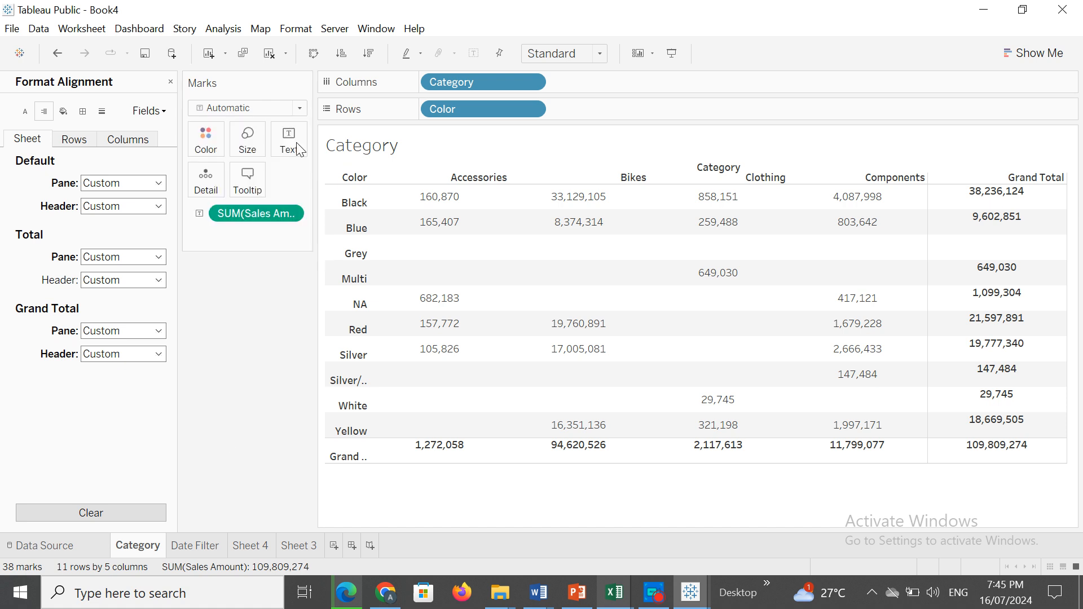
Hide the Marks card from the Category worksheet.
{"action": "left_click", "coordinate": [303, 84]}
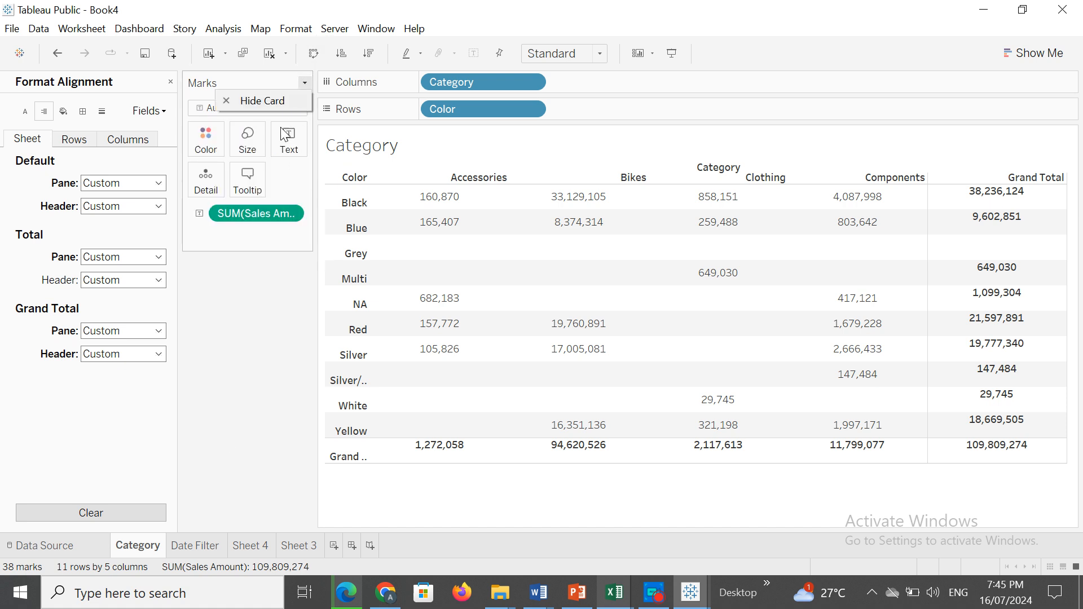
{"action": "left_click", "coordinate": [266, 99]}
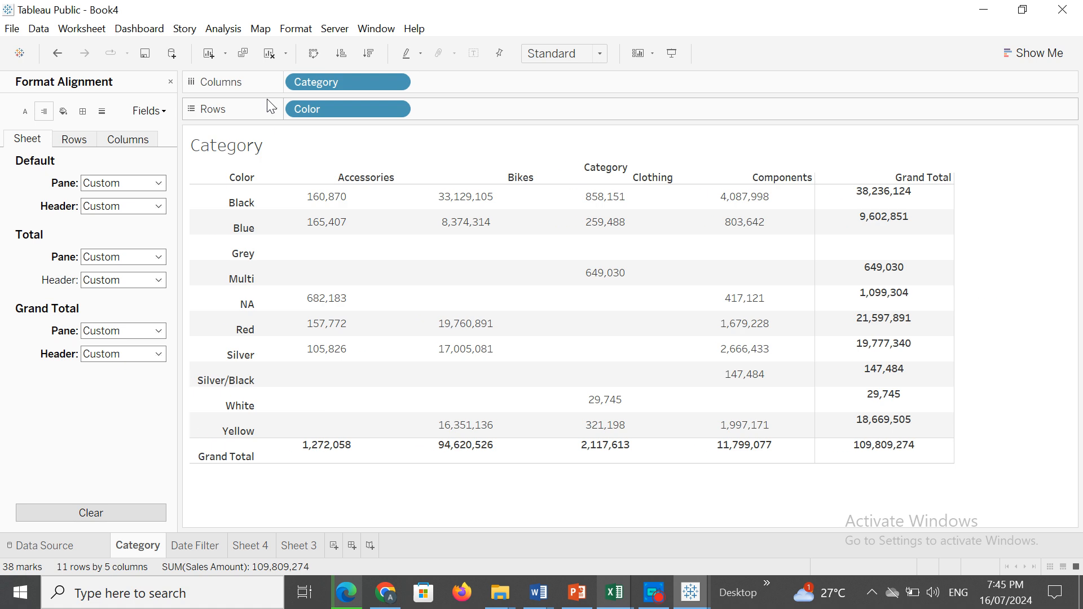
Try left and center horizontal alignment for the sheet's grand total header, then set it to right horizontally and top vertically.
{"action": "left_click", "coordinate": [157, 353]}
{"action": "left_click", "coordinate": [111, 412]}
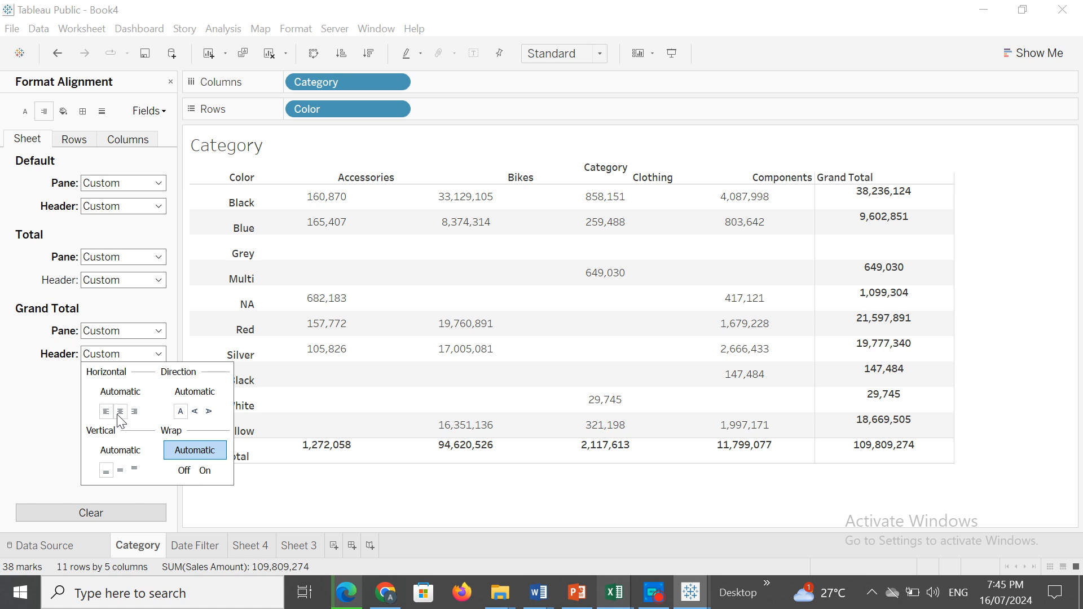
{"action": "left_click", "coordinate": [120, 412]}
{"action": "left_click", "coordinate": [135, 412]}
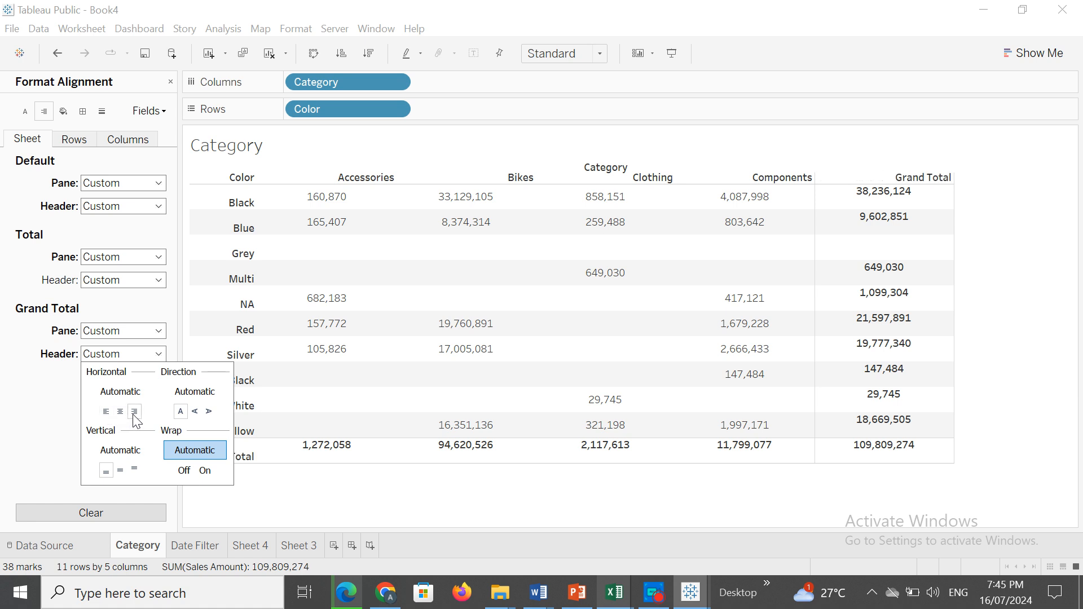
{"action": "left_click", "coordinate": [135, 470]}
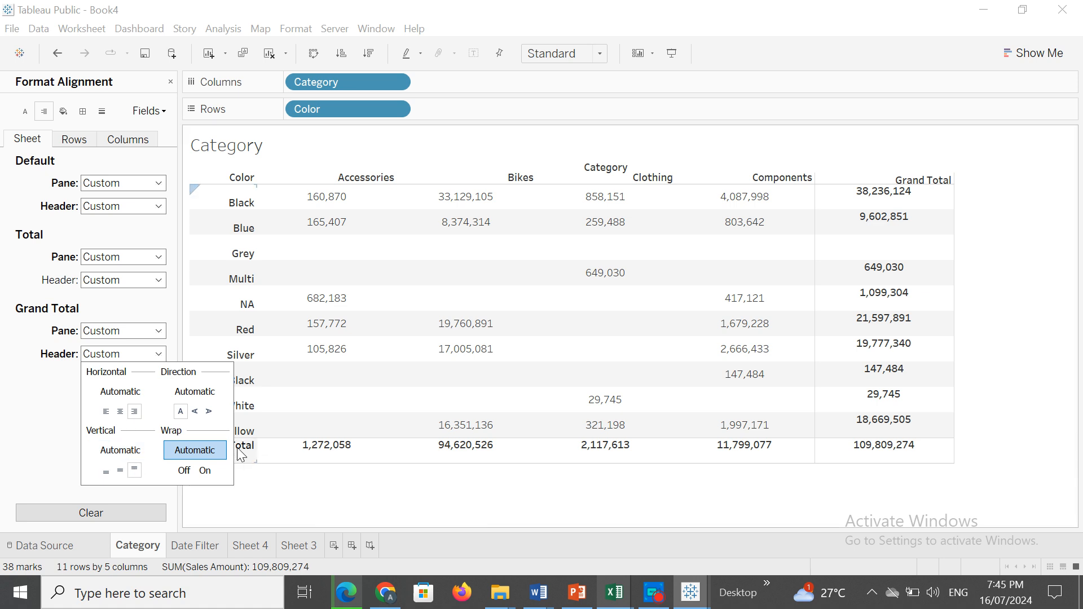
{"action": "left_click", "coordinate": [59, 425]}
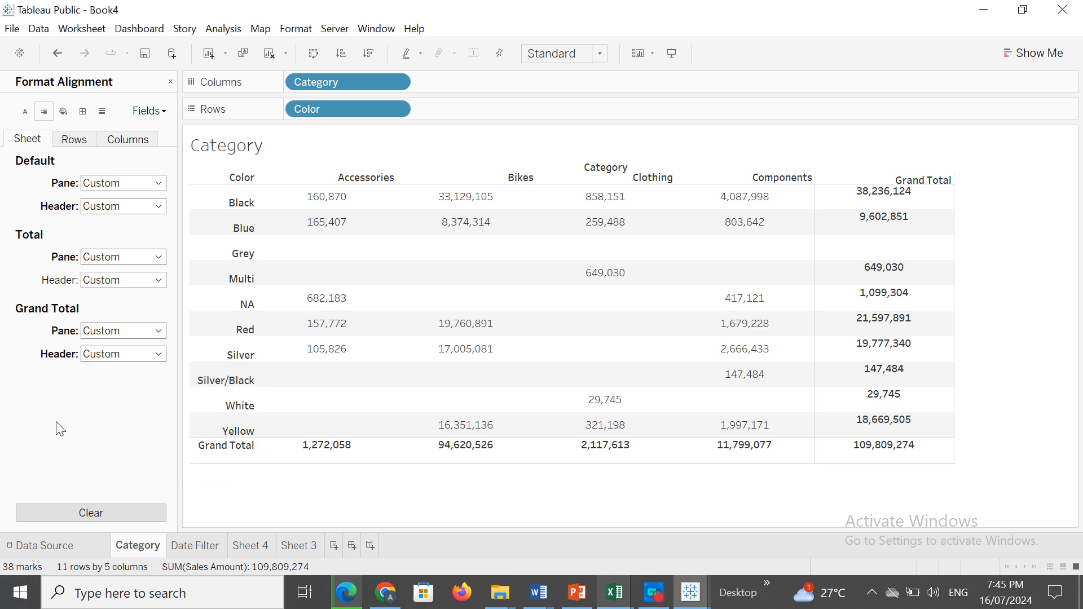
Try left, center and middle alignments for the default row header, then set it to right horizontally and top vertically.
{"action": "left_click", "coordinate": [73, 142]}
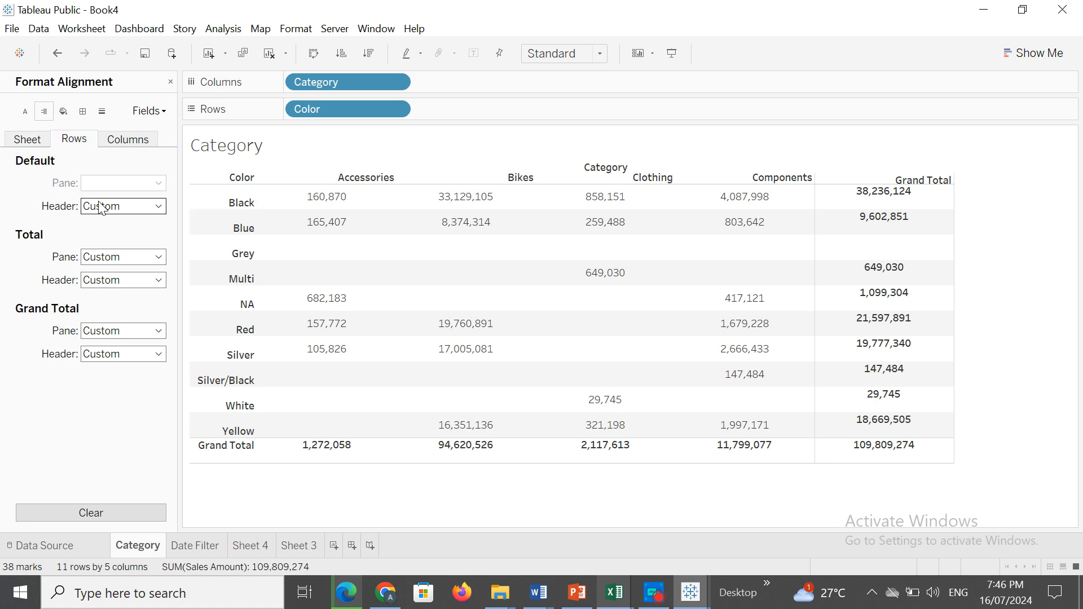
{"action": "mouse_move", "coordinate": [378, 322]}
{"action": "left_click", "coordinate": [160, 207]}
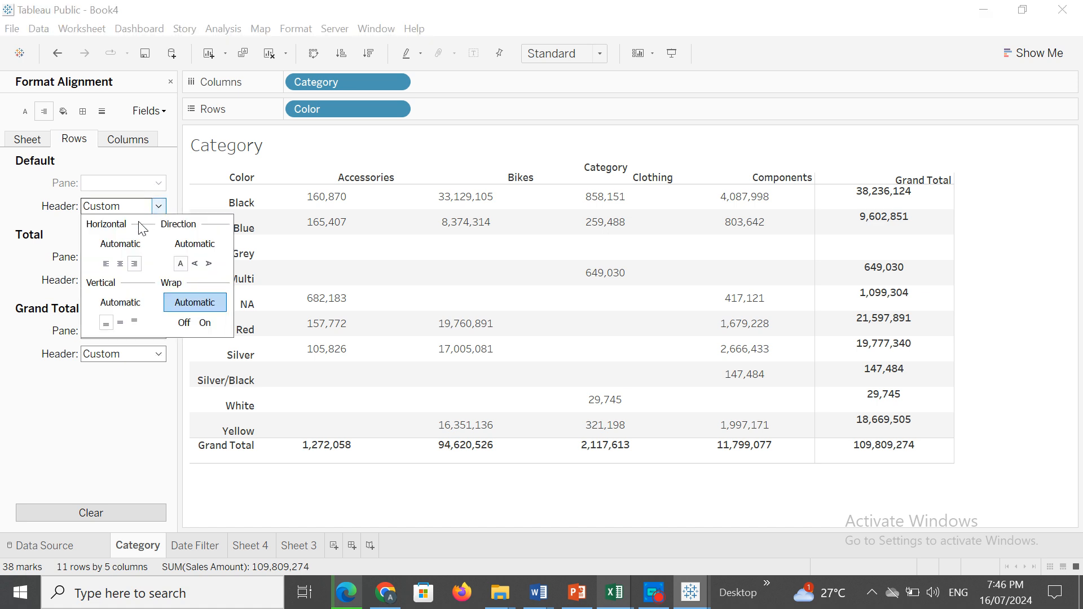
{"action": "left_click", "coordinate": [105, 263]}
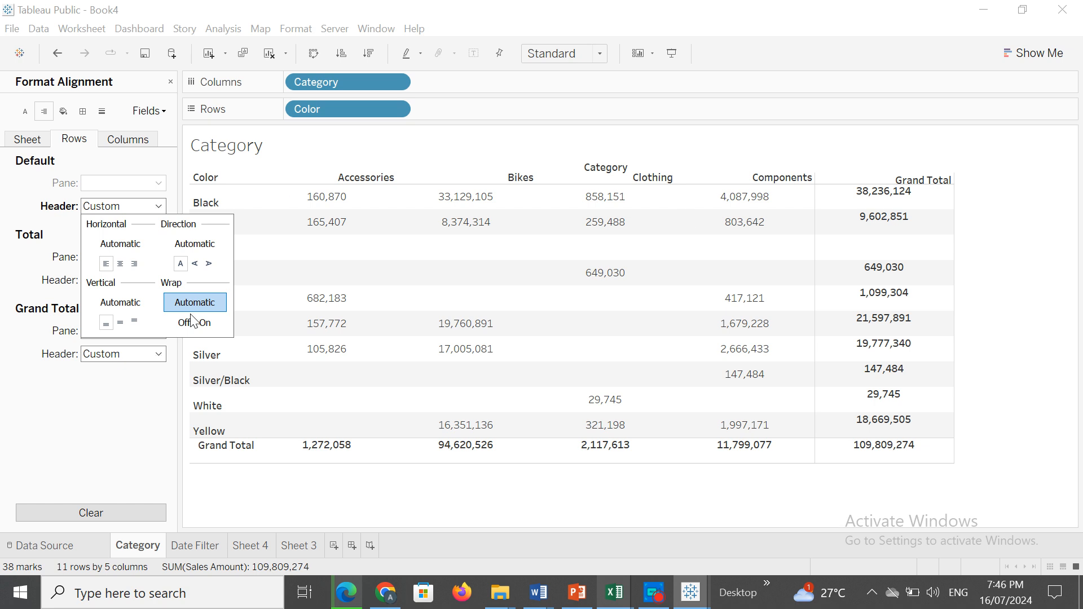
{"action": "left_click", "coordinate": [62, 414]}
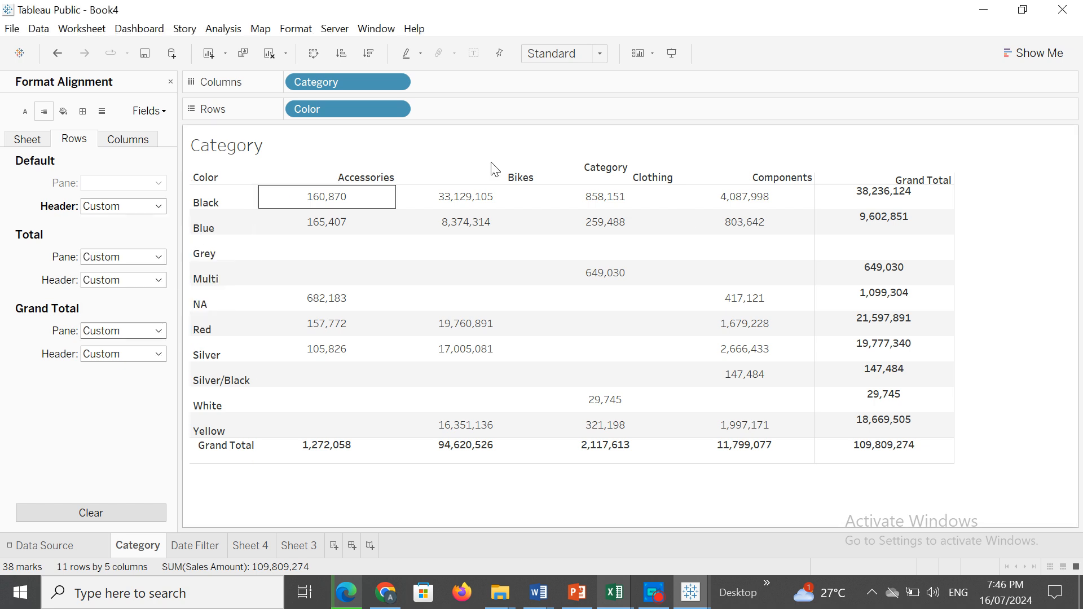
{"action": "left_click", "coordinate": [159, 207]}
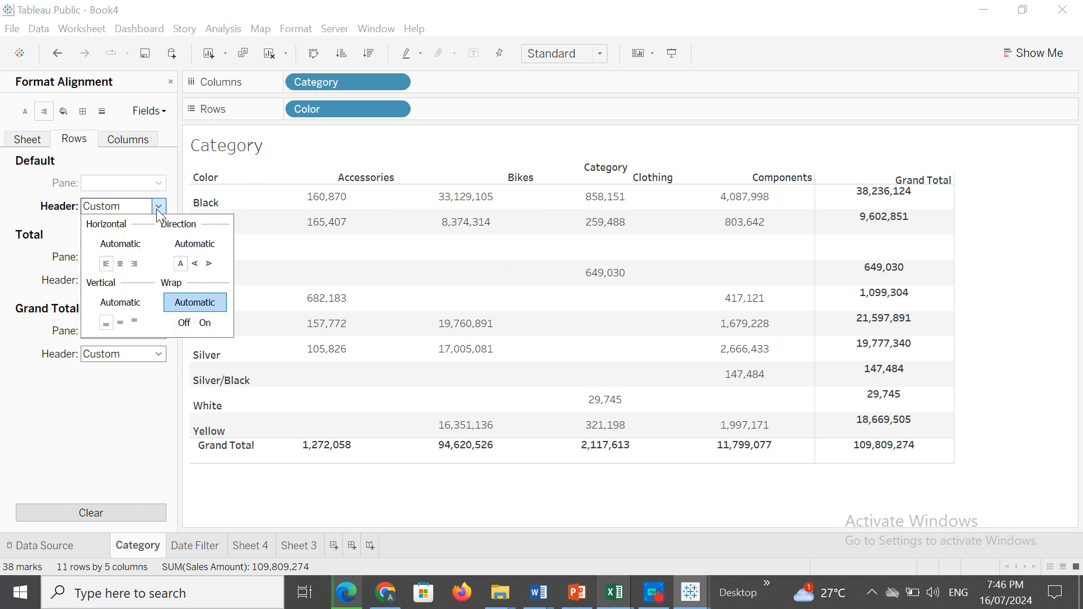
{"action": "left_click", "coordinate": [121, 264]}
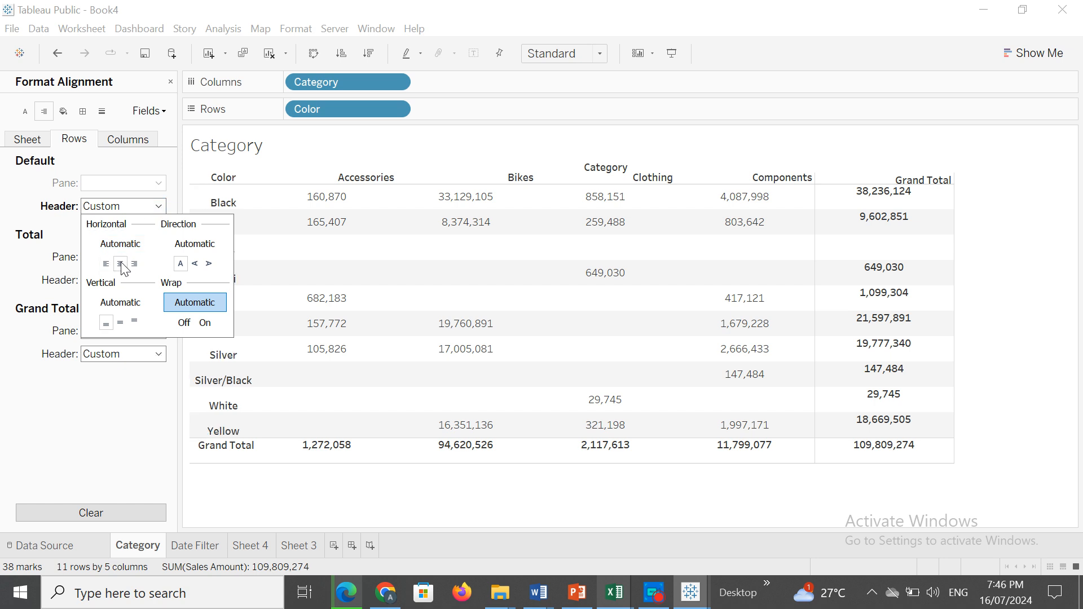
{"action": "left_click", "coordinate": [134, 264]}
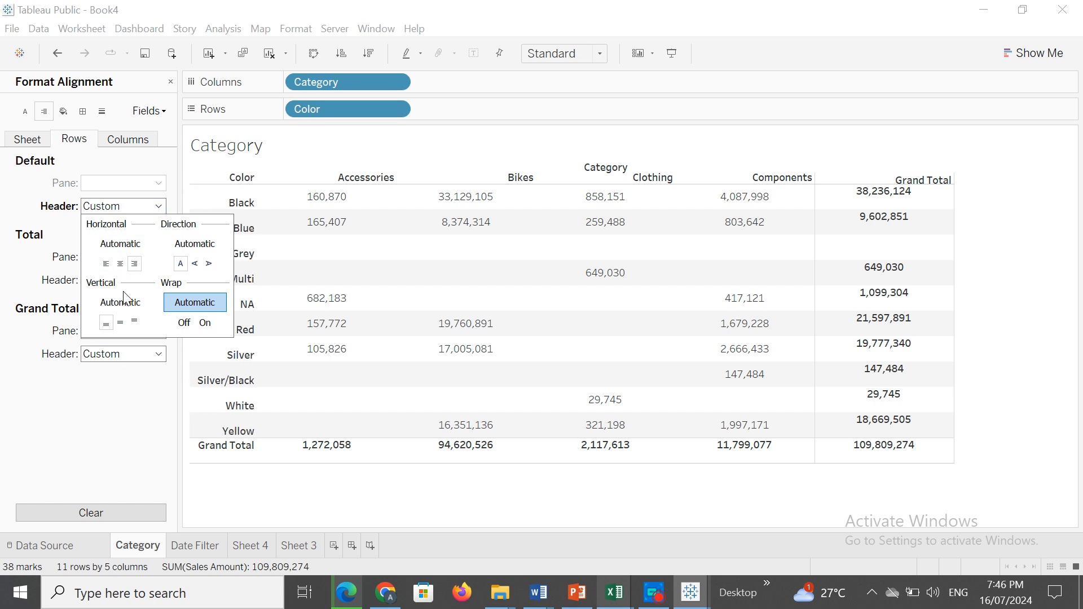
{"action": "left_click", "coordinate": [120, 323]}
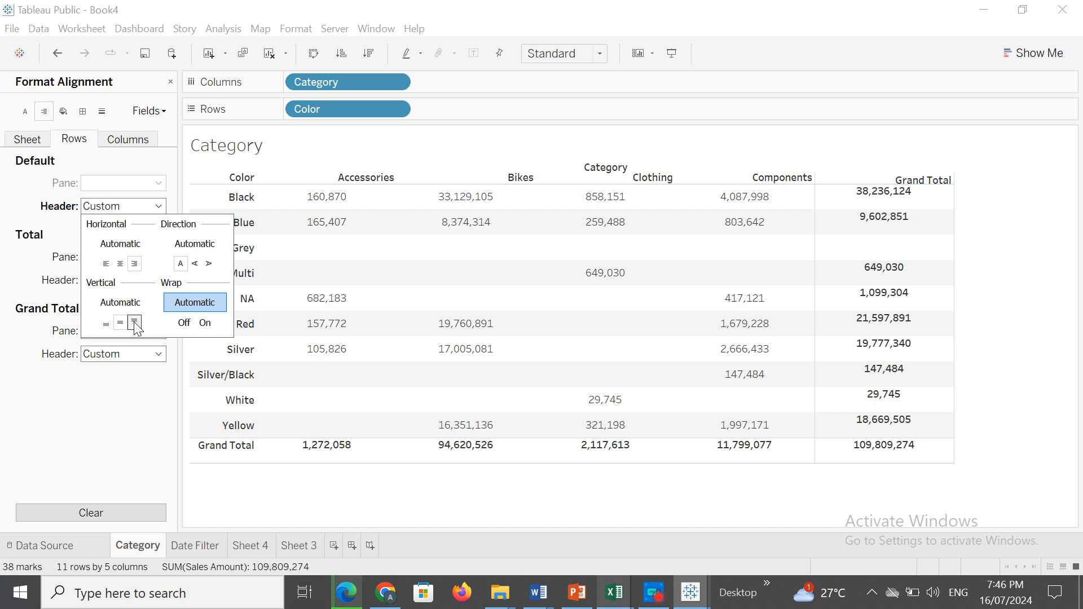
{"action": "left_click", "coordinate": [136, 322]}
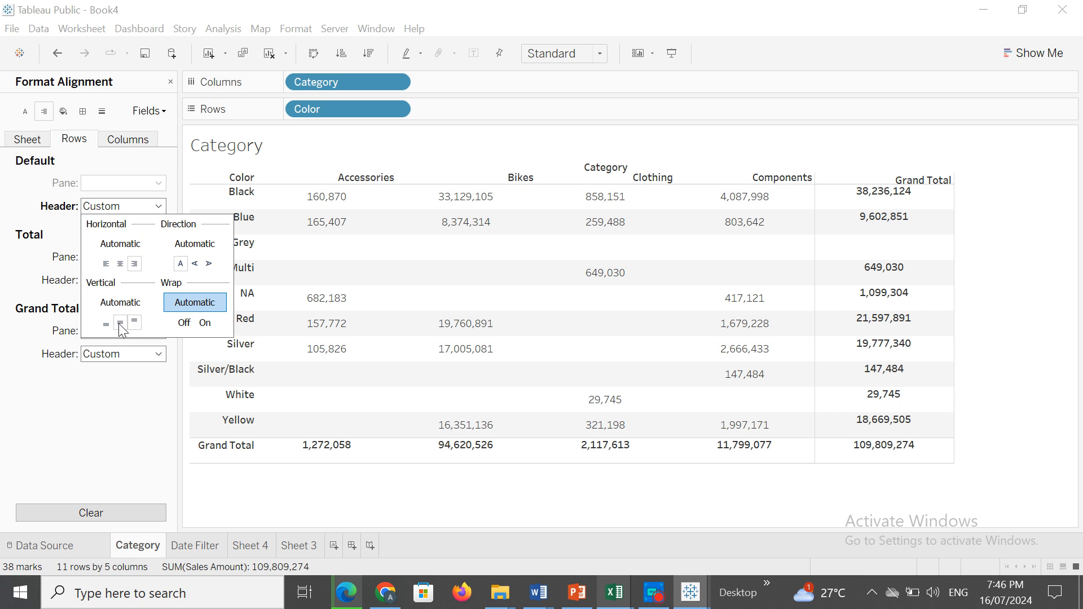
Try left and right horizontal alignment for the default column header, then set it to center.
{"action": "left_click", "coordinate": [124, 141]}
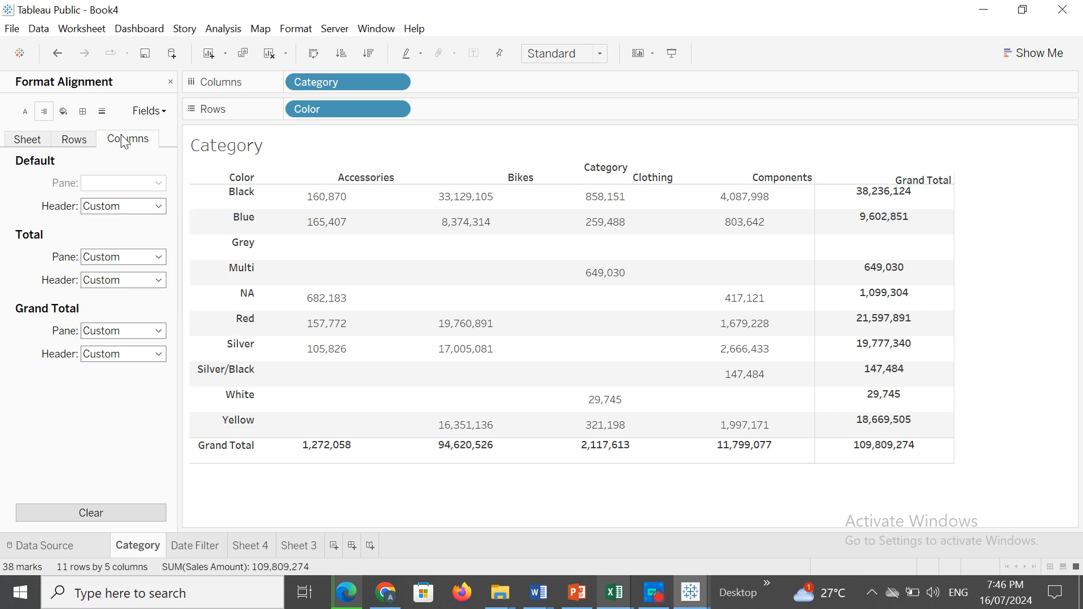
{"action": "left_click", "coordinate": [159, 206]}
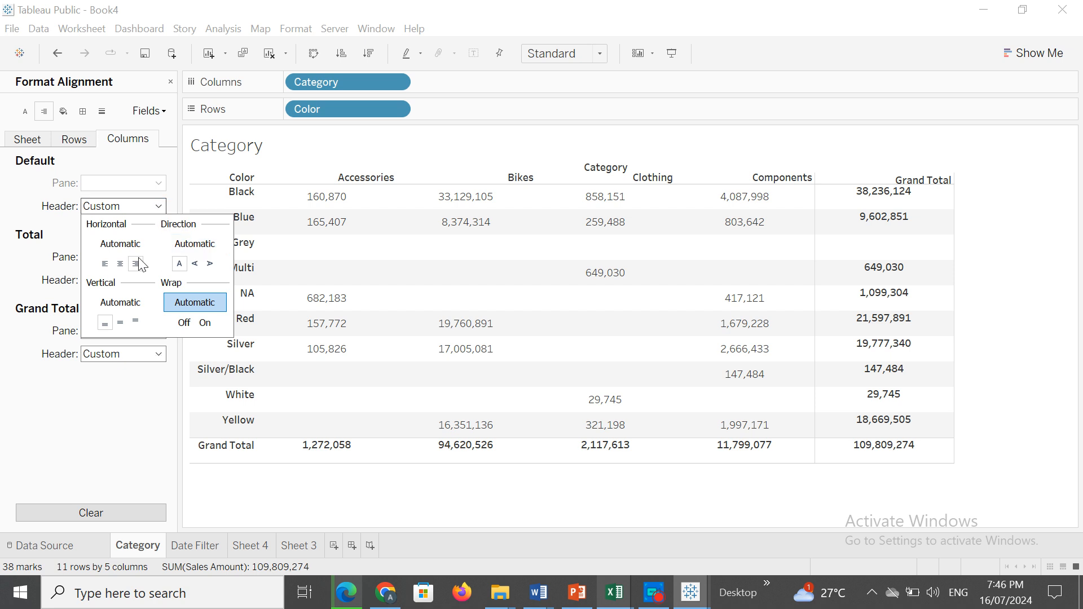
{"action": "left_click", "coordinate": [120, 264]}
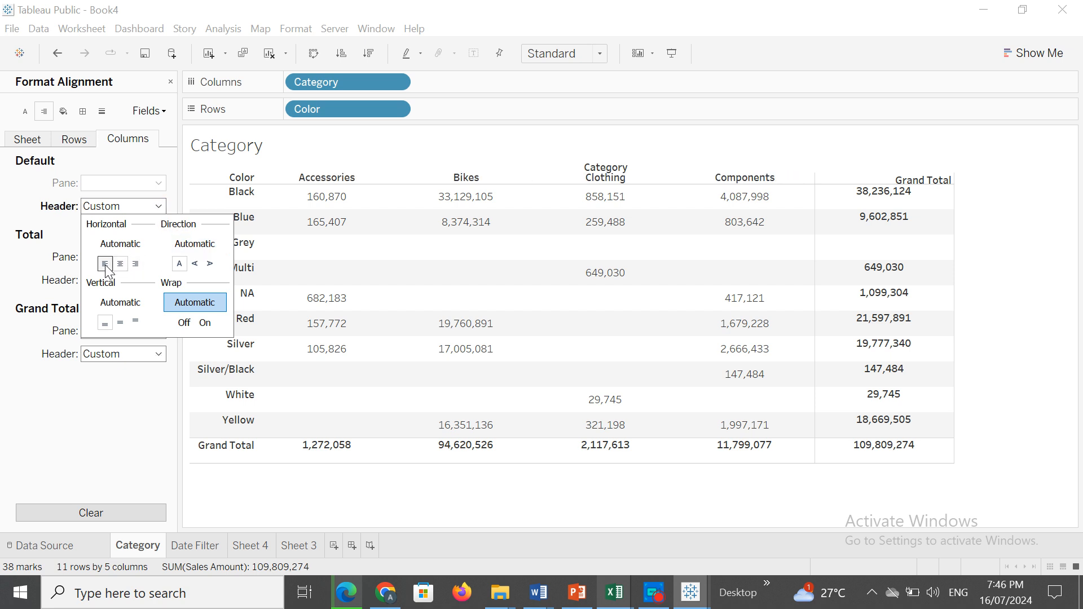
{"action": "left_click", "coordinate": [105, 264]}
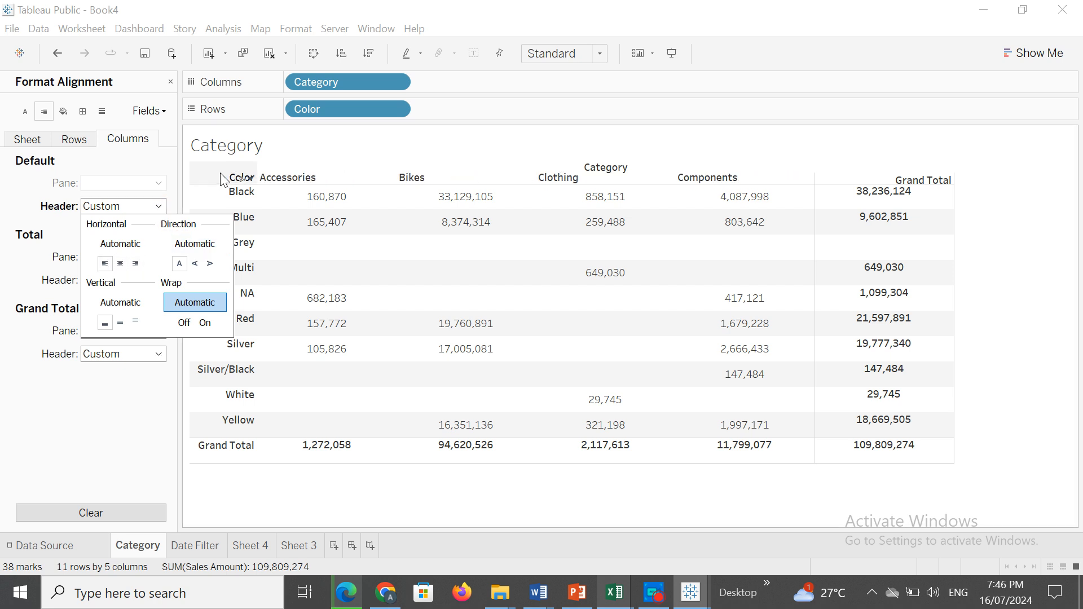
{"action": "left_click", "coordinate": [135, 265]}
{"action": "left_click", "coordinate": [121, 264]}
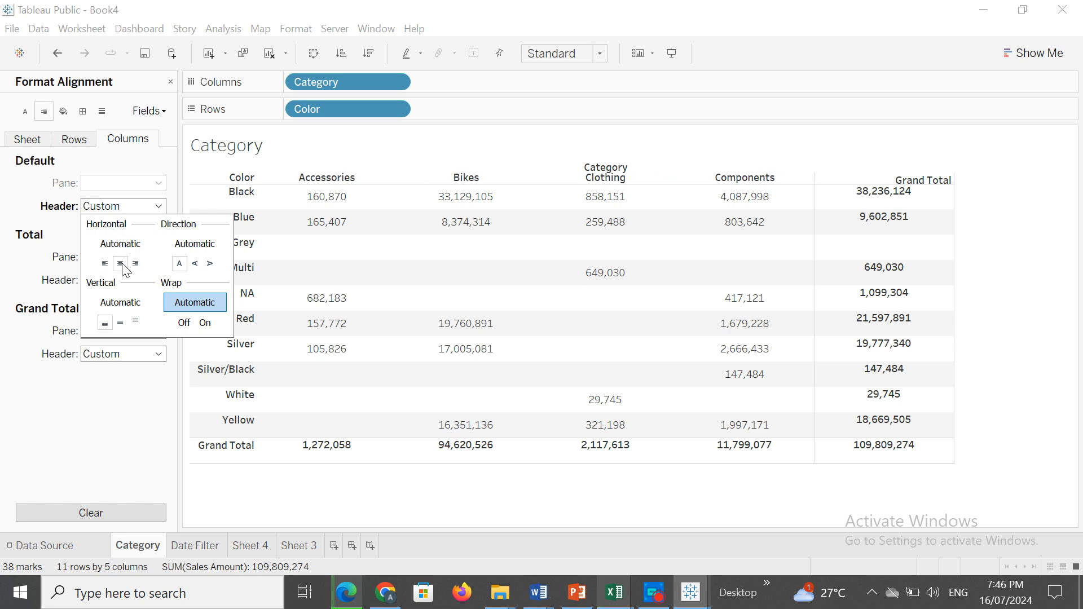
{"action": "left_click", "coordinate": [54, 401]}
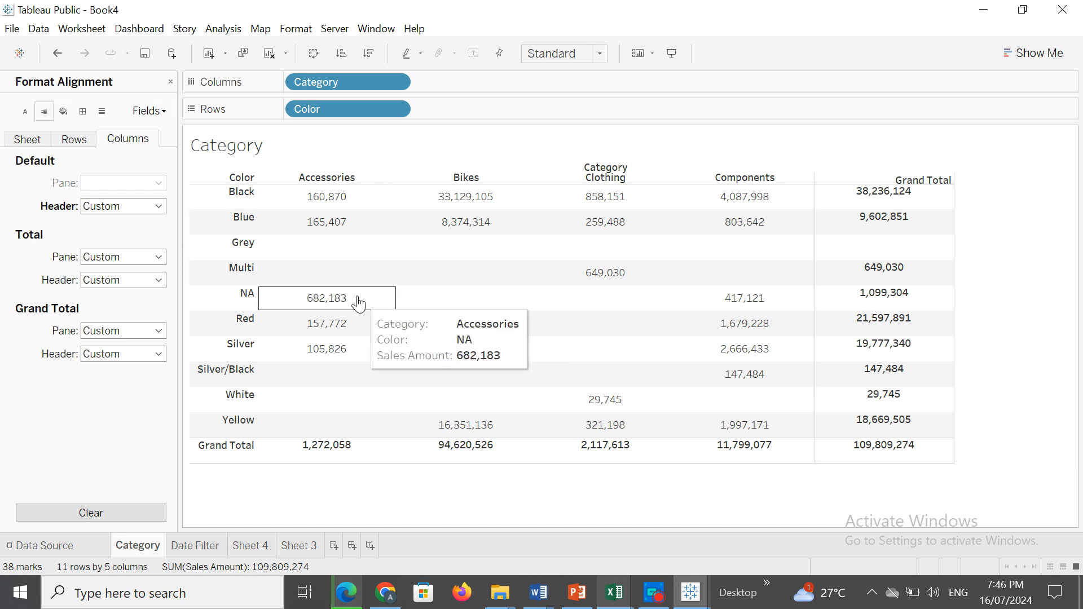
Try left and center horizontal alignments for the columns' total pane and set a rotated text direction.
{"action": "left_click", "coordinate": [159, 258]}
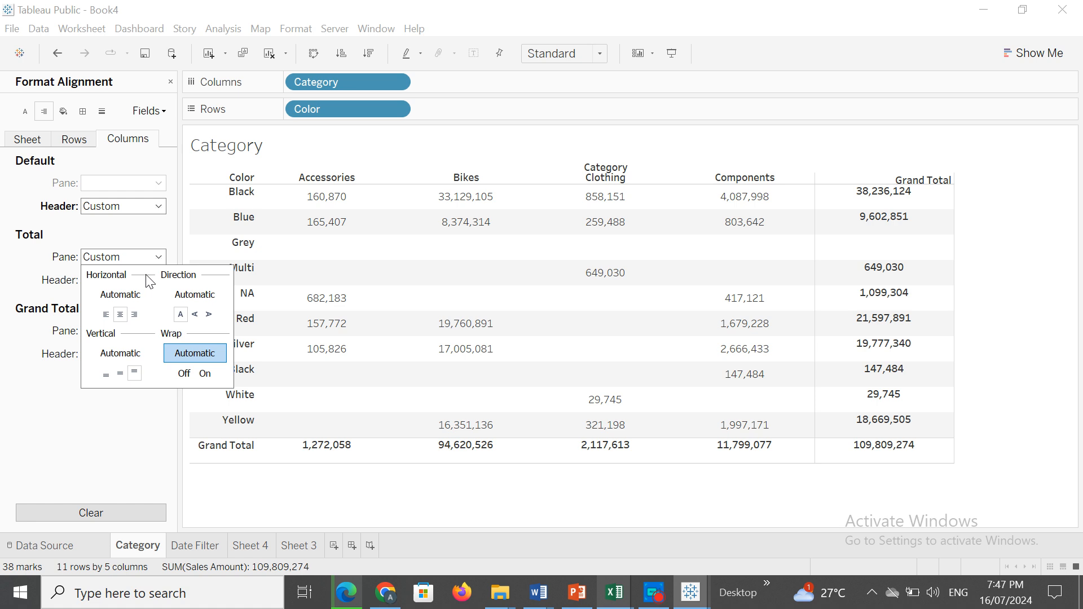
{"action": "left_click", "coordinate": [106, 315]}
{"action": "left_click", "coordinate": [120, 315]}
{"action": "left_click", "coordinate": [106, 315]}
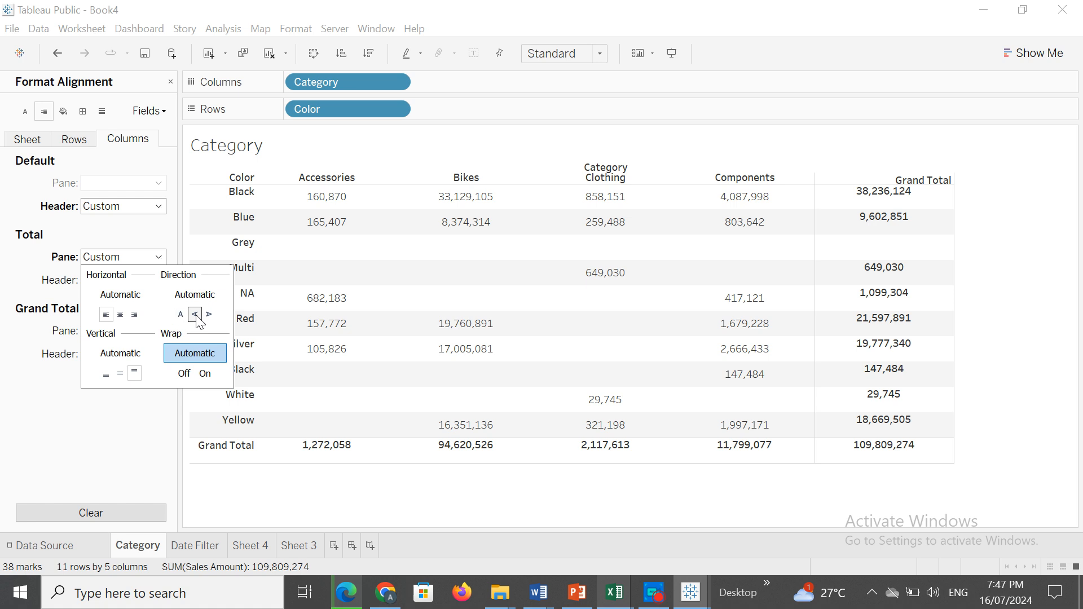
{"action": "left_click", "coordinate": [21, 289]}
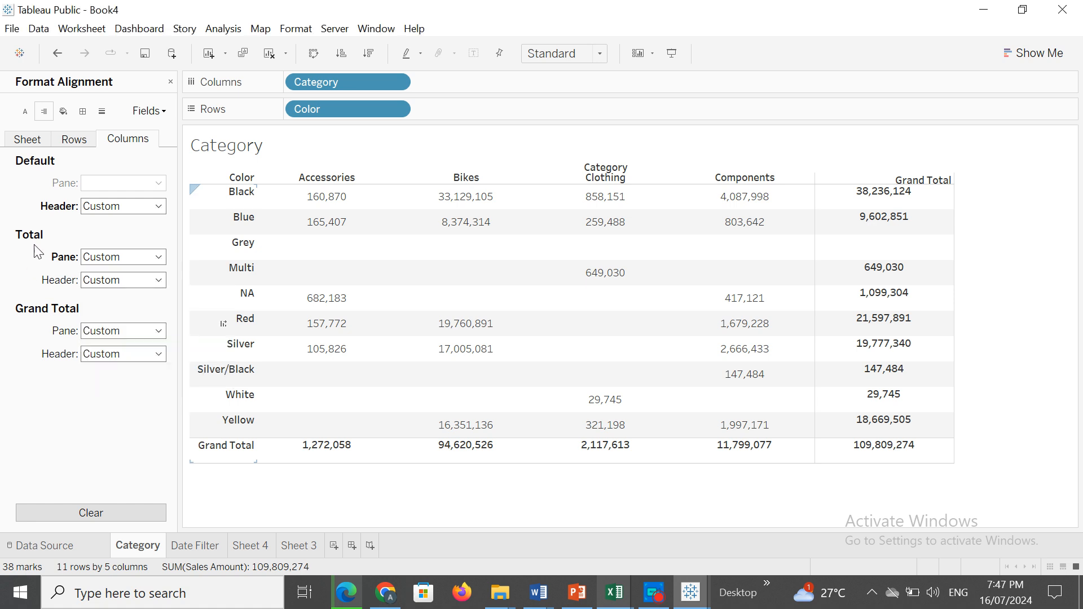
{"action": "left_click", "coordinate": [160, 259]}
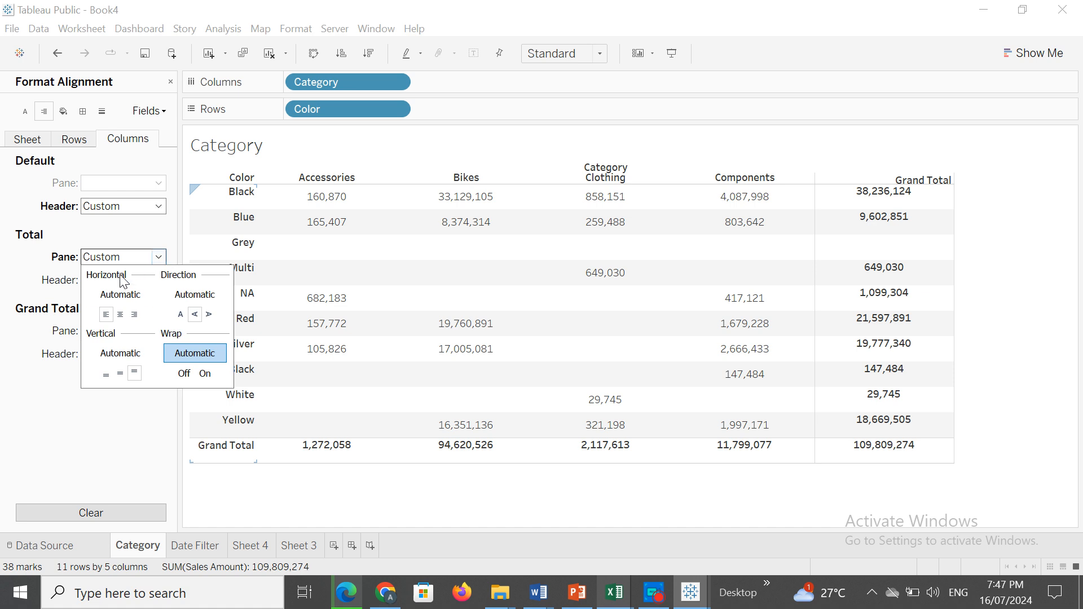
{"action": "left_click", "coordinate": [120, 316]}
{"action": "left_click", "coordinate": [33, 286]}
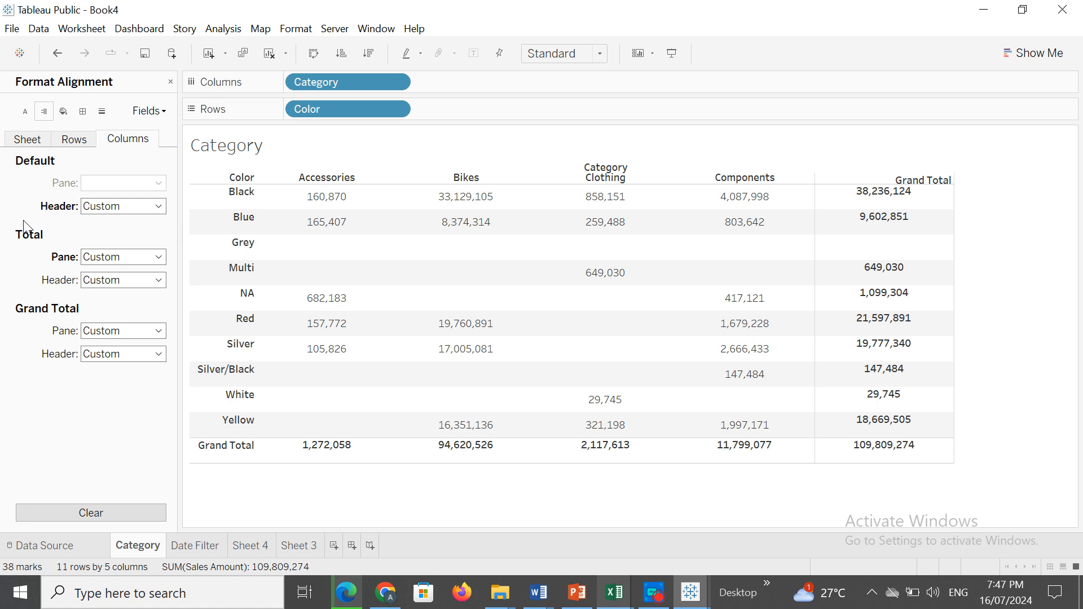
Try left horizontal alignment for the columns' total header, then set it to right.
{"action": "left_click", "coordinate": [159, 280]}
{"action": "left_click", "coordinate": [110, 338]}
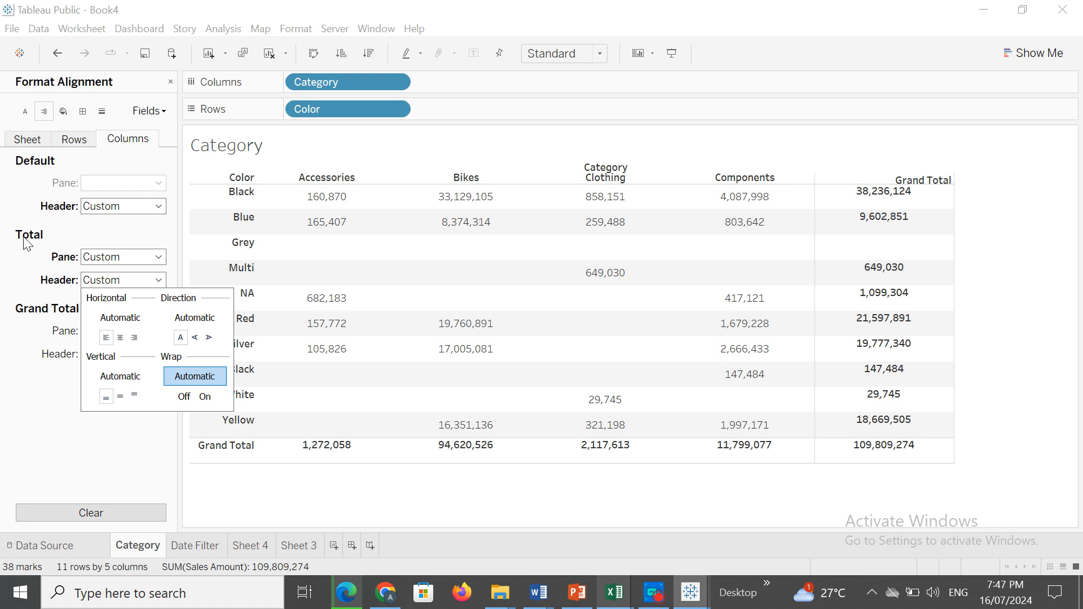
{"action": "left_click", "coordinate": [134, 338]}
{"action": "left_click", "coordinate": [4, 282]}
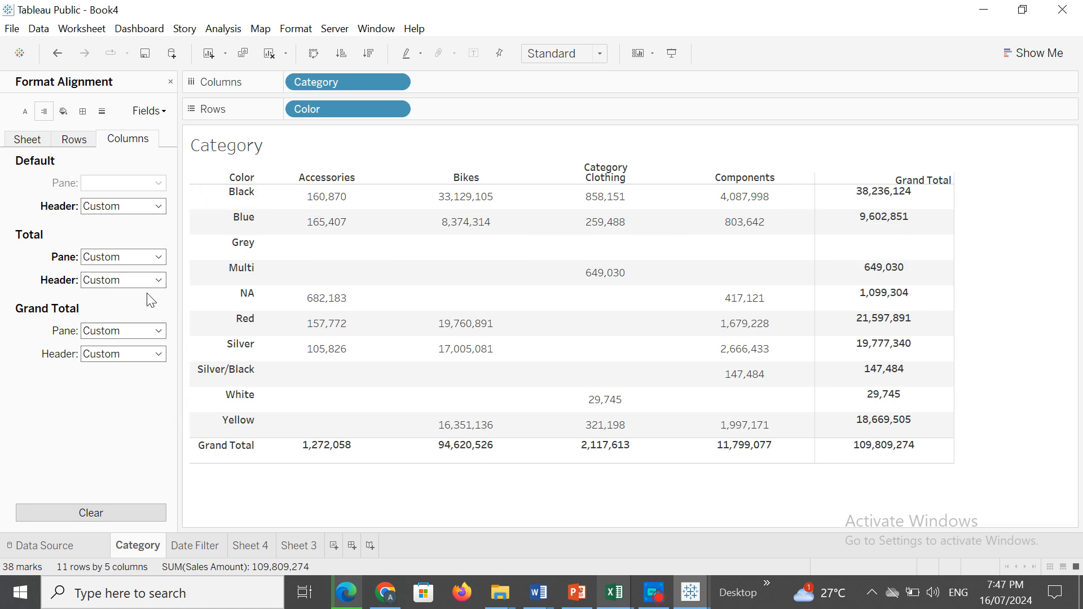
Try bottom vertical alignment for the columns' total pane, then set it to middle vertically and center horizontally.
{"action": "left_click", "coordinate": [158, 258]}
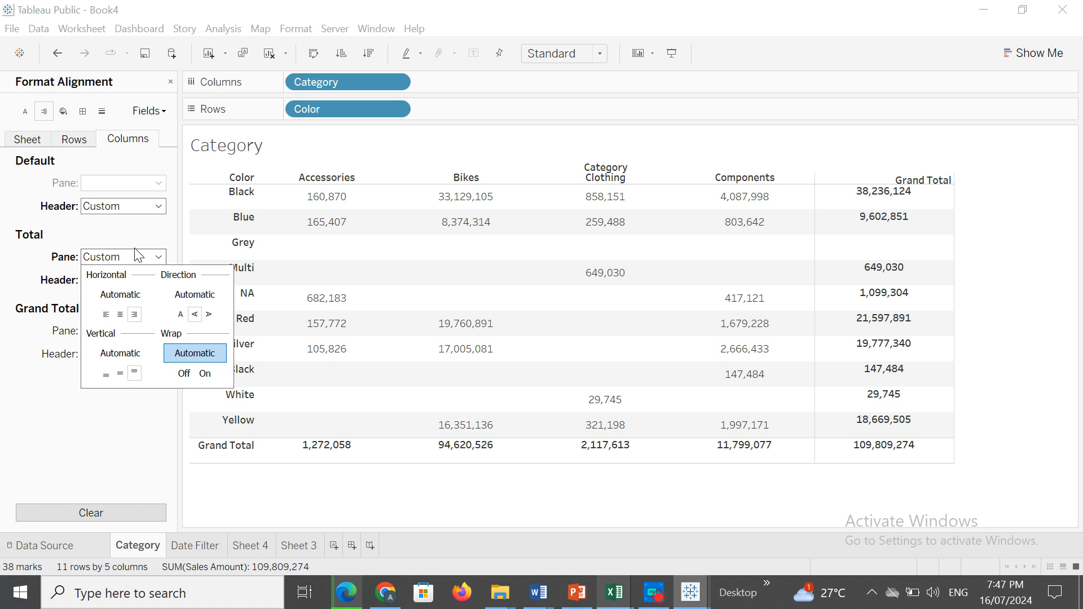
{"action": "left_click", "coordinate": [120, 373]}
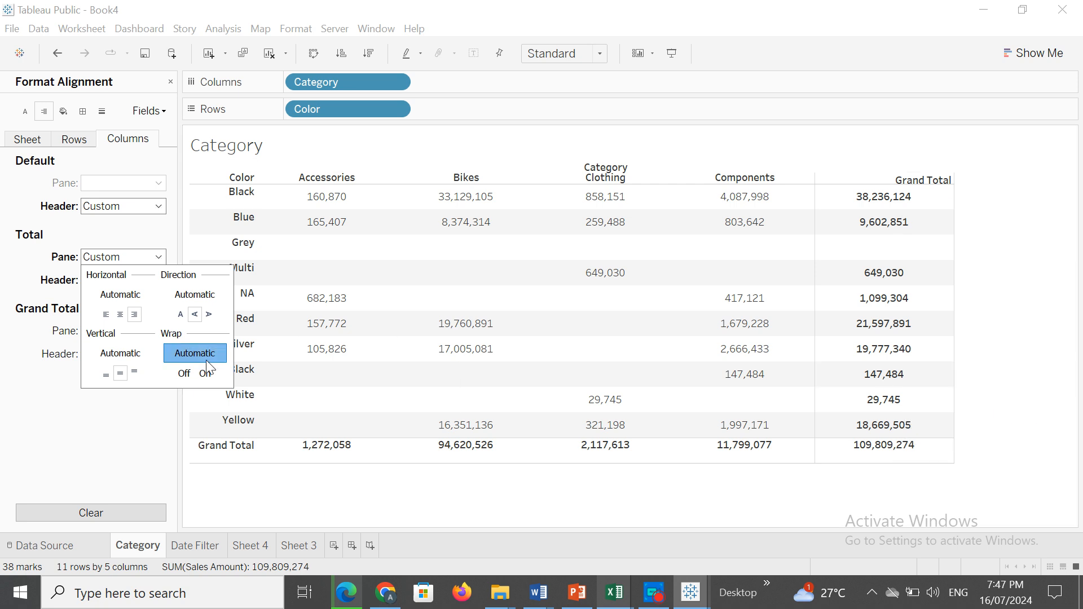
{"action": "left_click", "coordinate": [106, 375]}
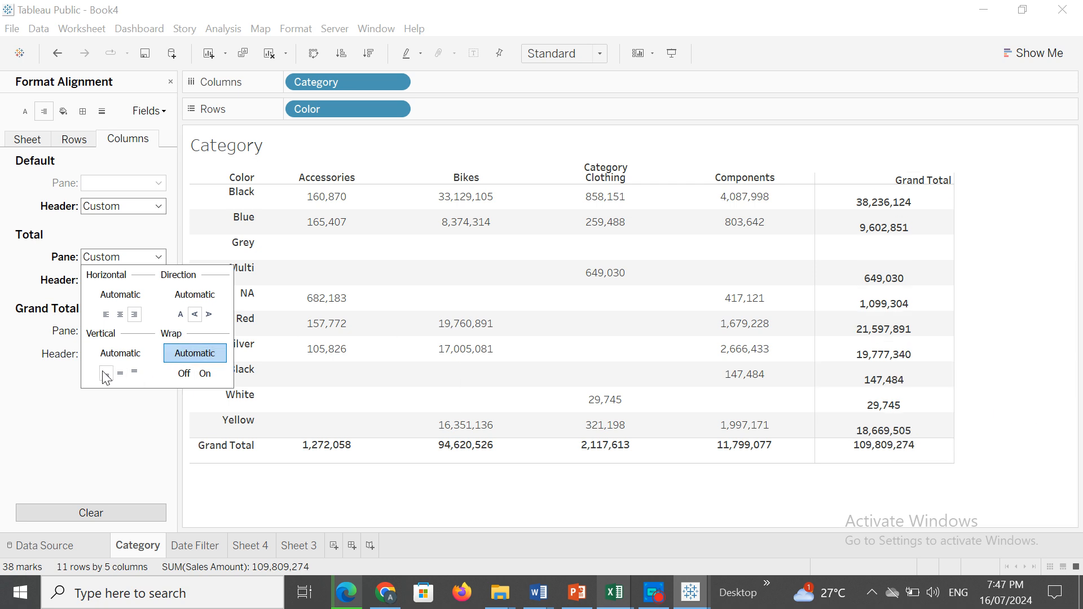
{"action": "left_click", "coordinate": [119, 373]}
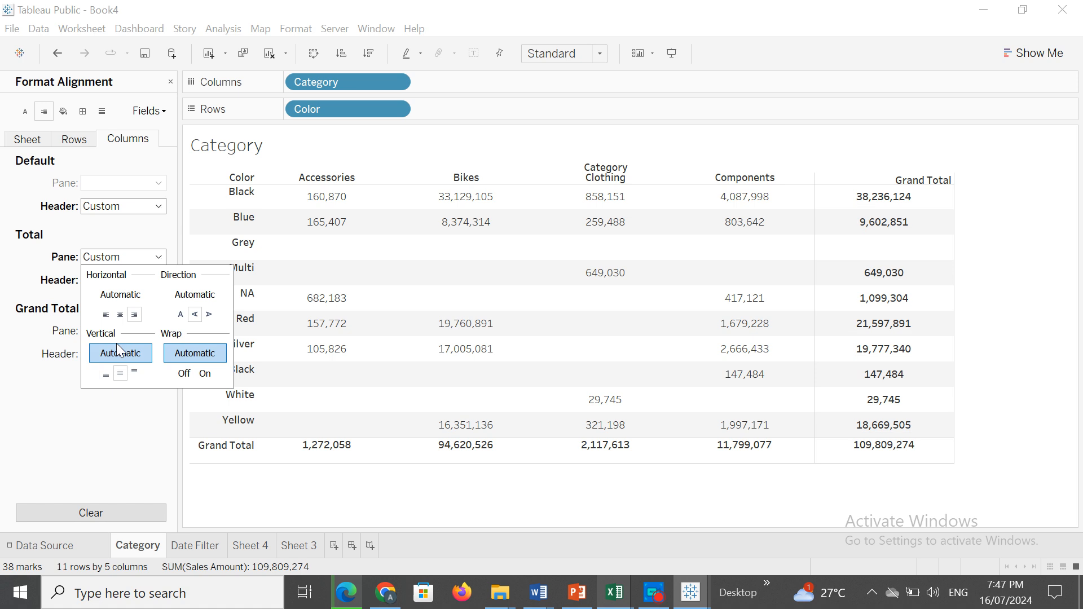
{"action": "left_click", "coordinate": [123, 315]}
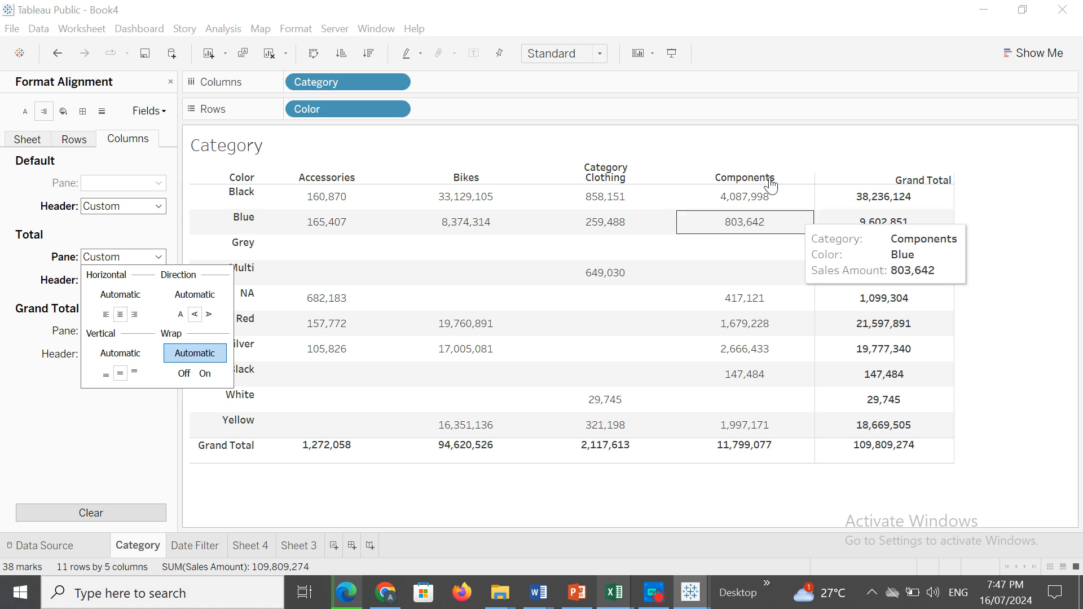
{"action": "left_click", "coordinate": [77, 426]}
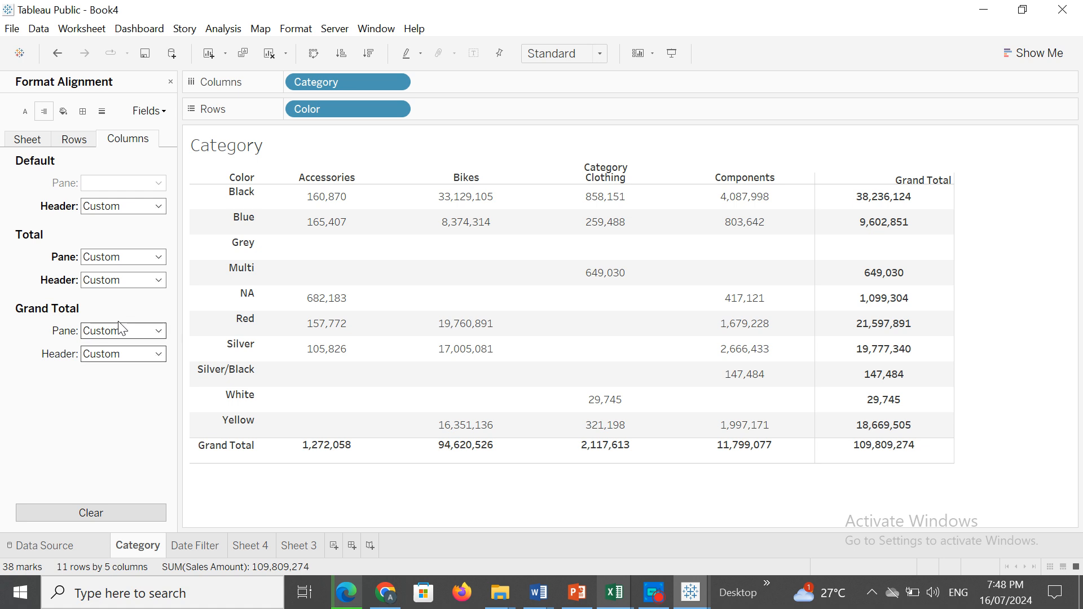
Try left and center alignments for the columns' grand total pane, and set it to right horizontally and bottom vertically.
{"action": "left_click", "coordinate": [159, 333]}
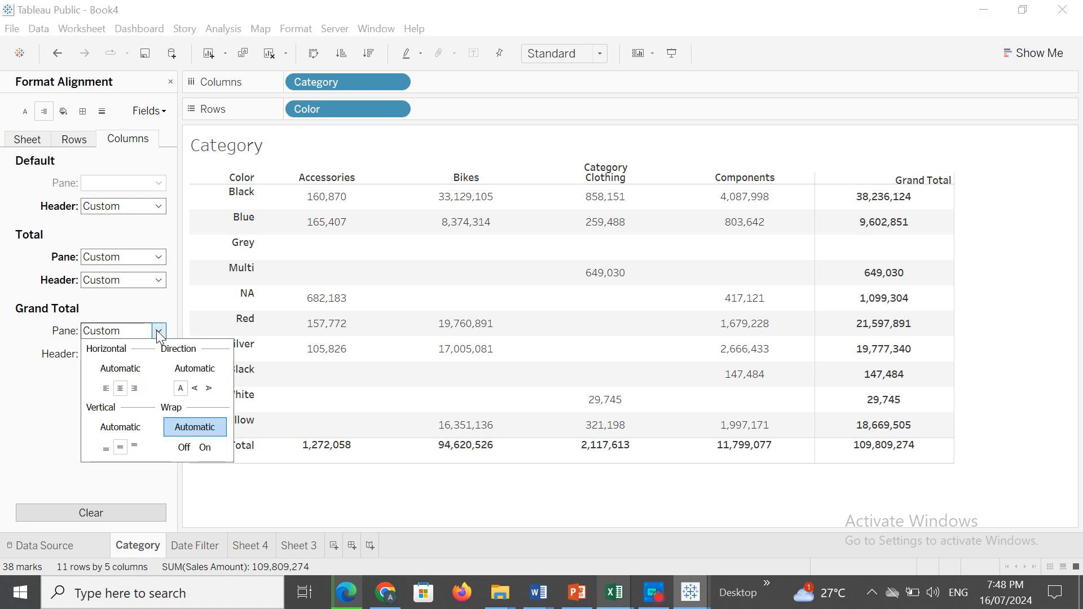
{"action": "left_click", "coordinate": [106, 389]}
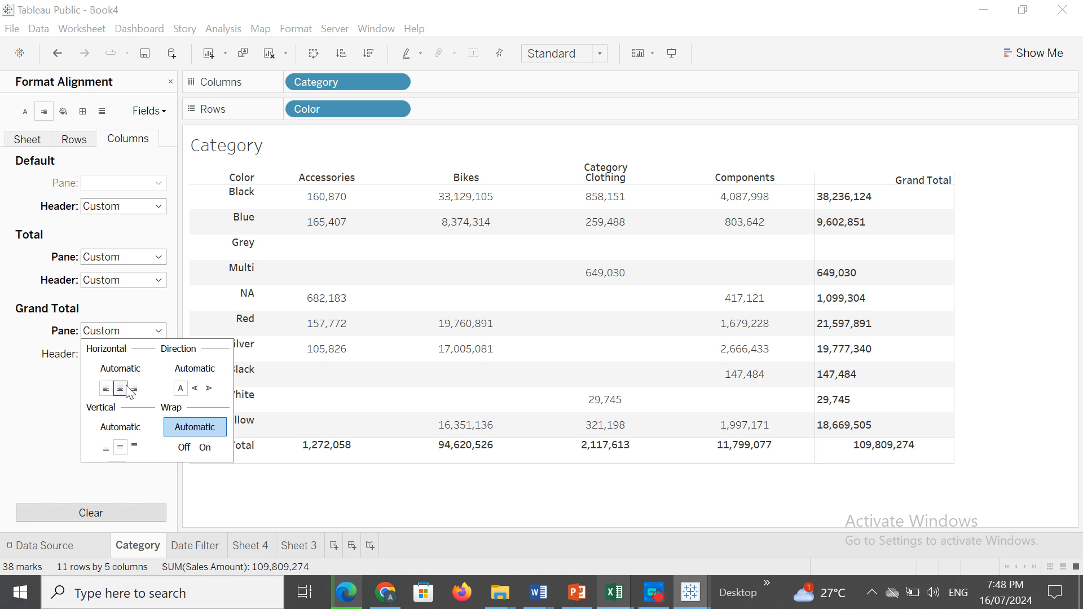
{"action": "left_click", "coordinate": [127, 388]}
{"action": "left_click", "coordinate": [133, 390]}
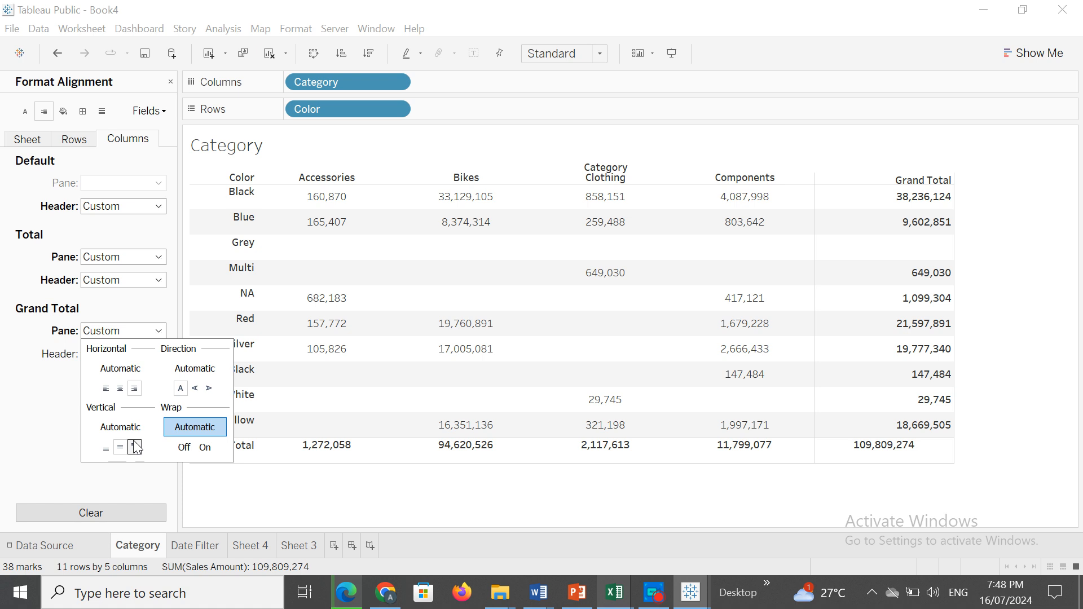
{"action": "left_click", "coordinate": [107, 448]}
{"action": "left_click", "coordinate": [106, 448]}
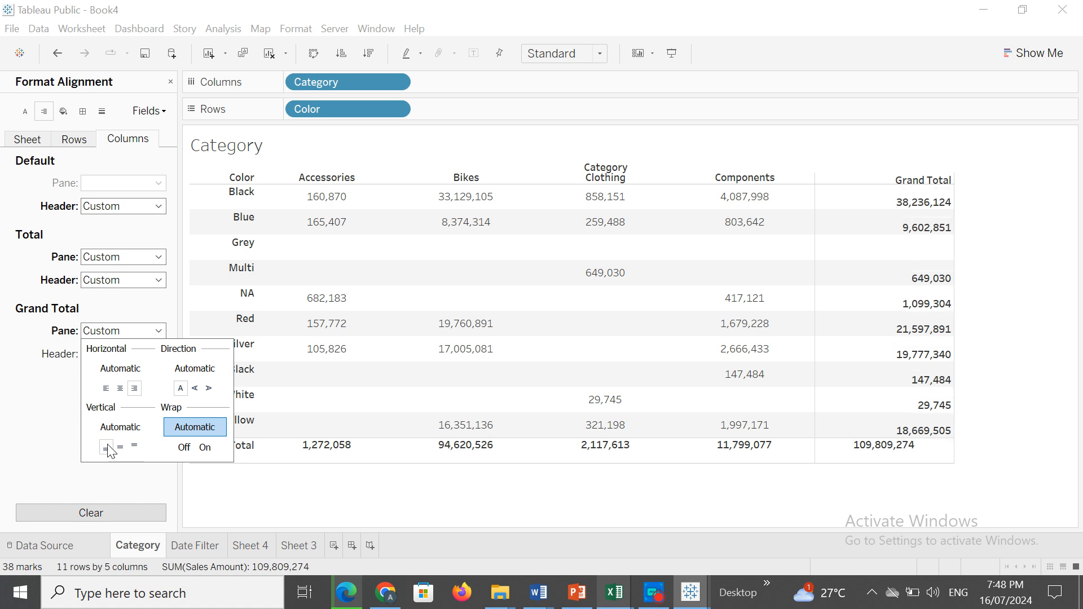
{"action": "left_click", "coordinate": [56, 429]}
Try left and center alignments for the rows' grand total pane, and set it to right horizontally and middle vertically.
{"action": "left_click", "coordinate": [80, 142]}
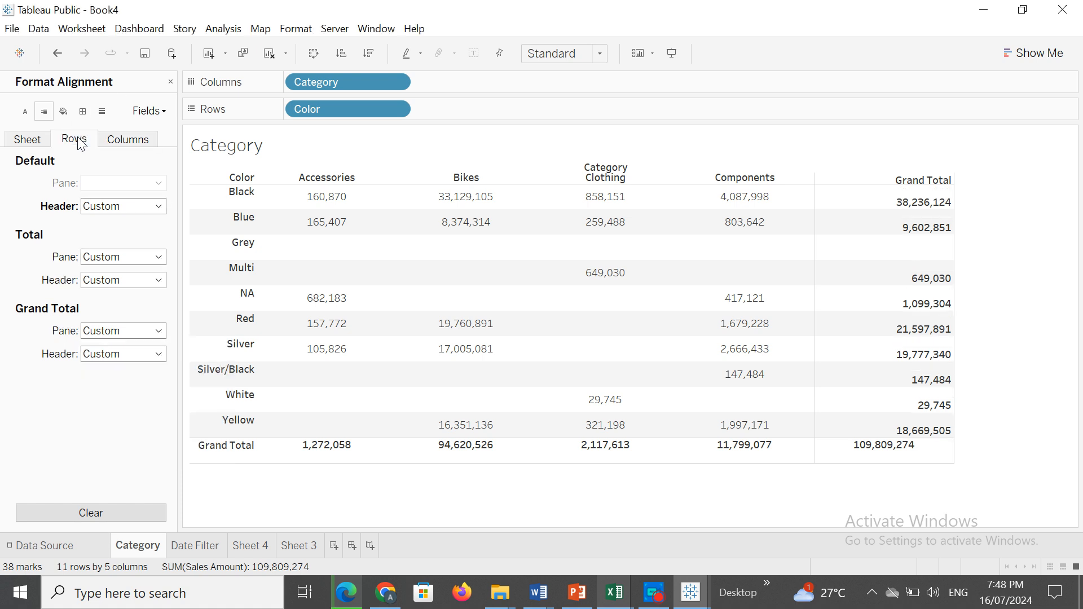
{"action": "left_click", "coordinate": [158, 331]}
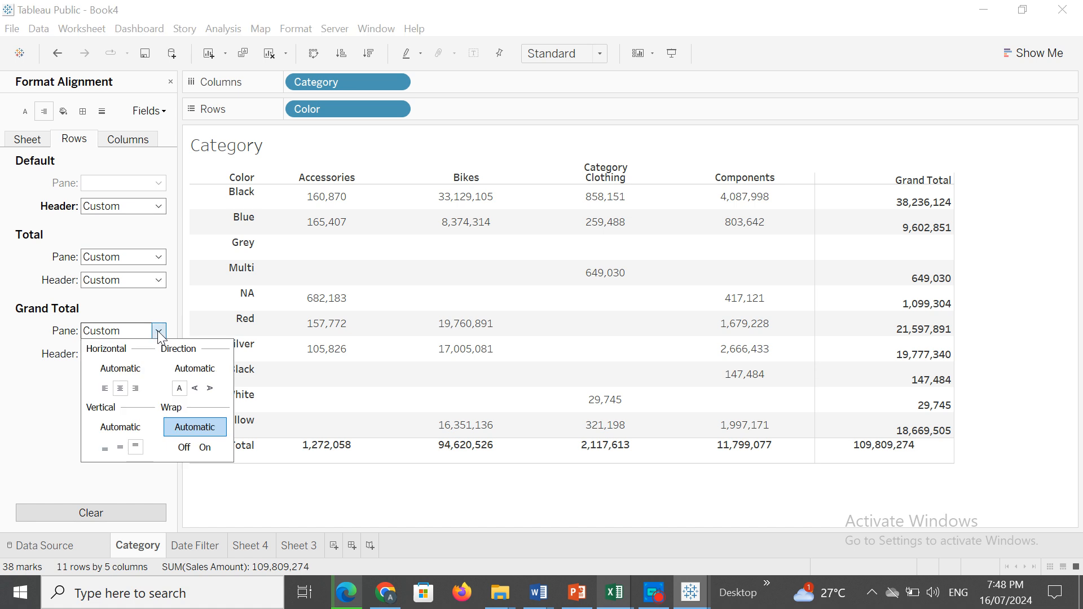
{"action": "left_click", "coordinate": [106, 390]}
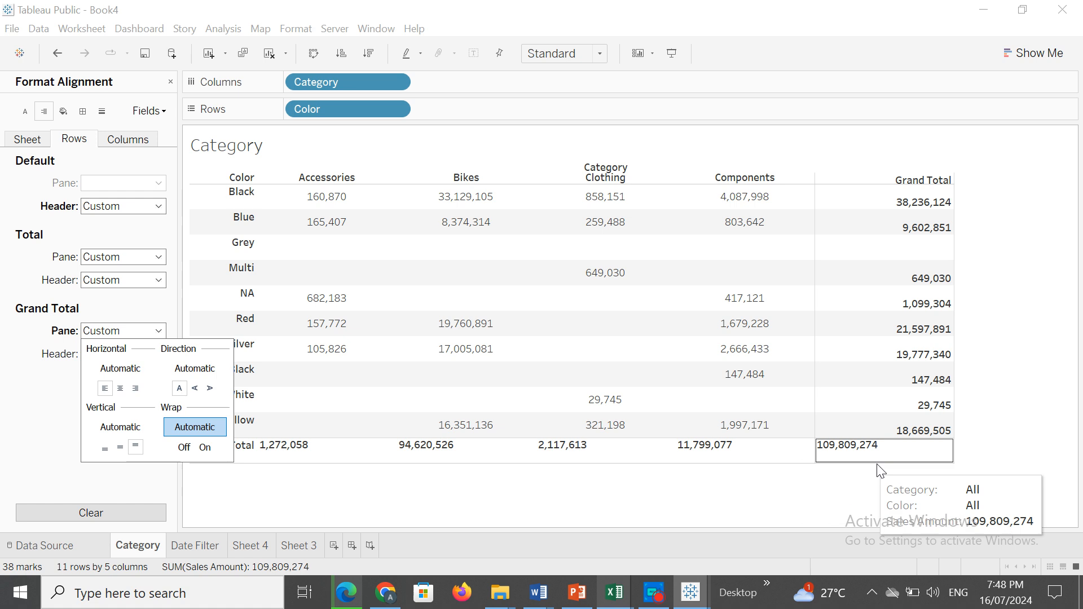
{"action": "left_click", "coordinate": [120, 388]}
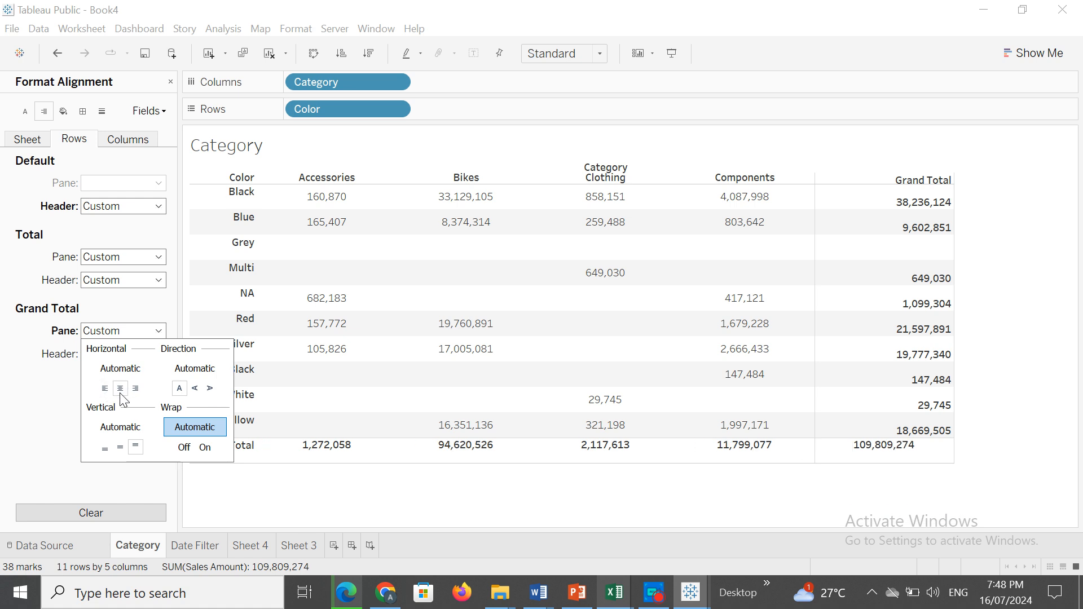
{"action": "left_click", "coordinate": [136, 388]}
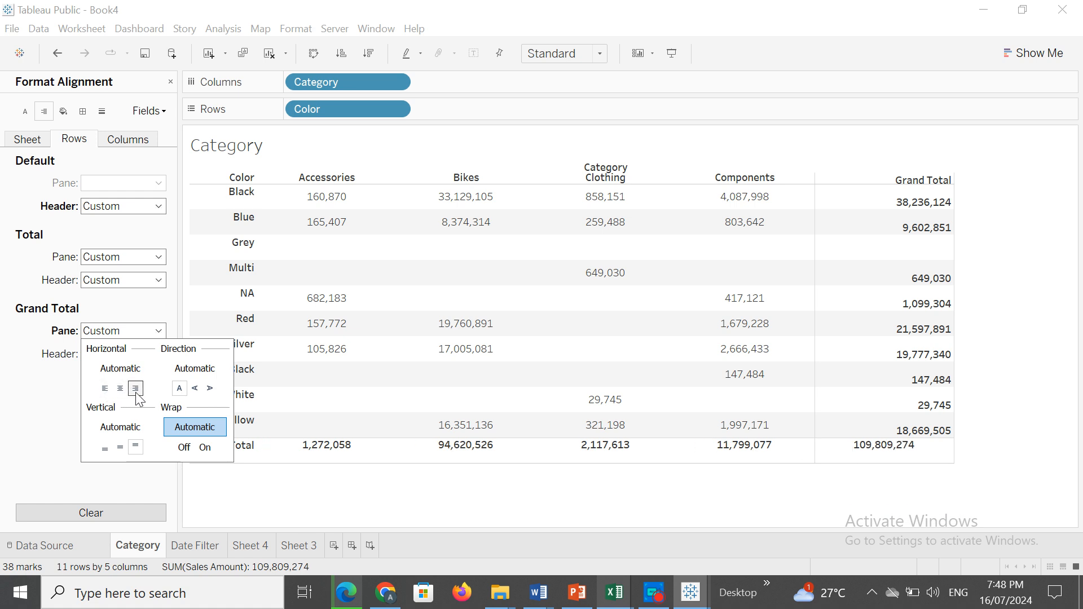
{"action": "left_click", "coordinate": [121, 448]}
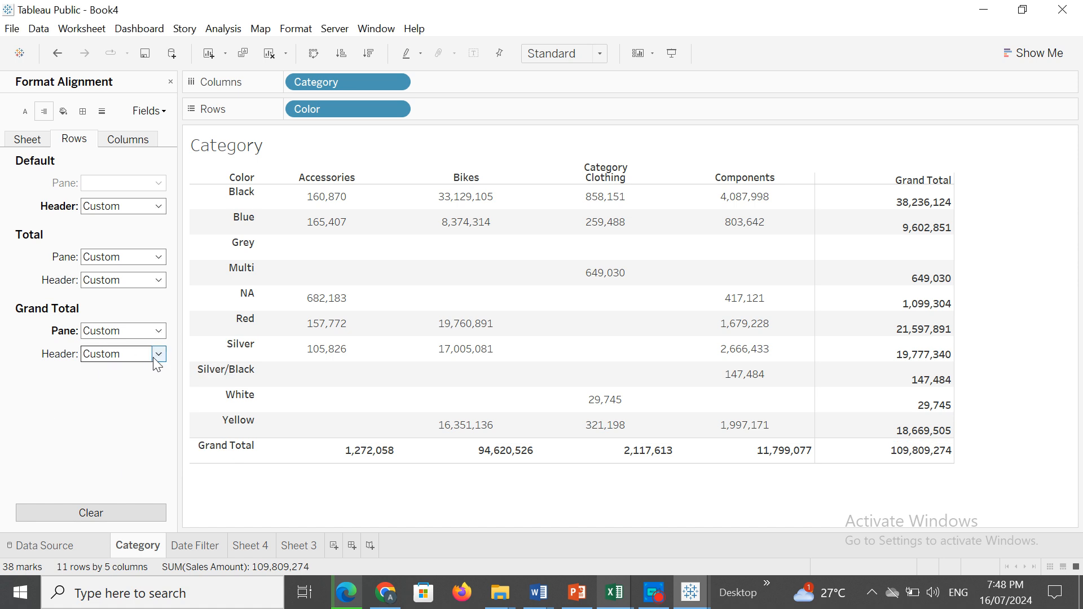
Try center and right horizontal alignments for the rows' grand total header, and set it to left.
{"action": "left_click", "coordinate": [153, 355]}
{"action": "left_click", "coordinate": [122, 413]}
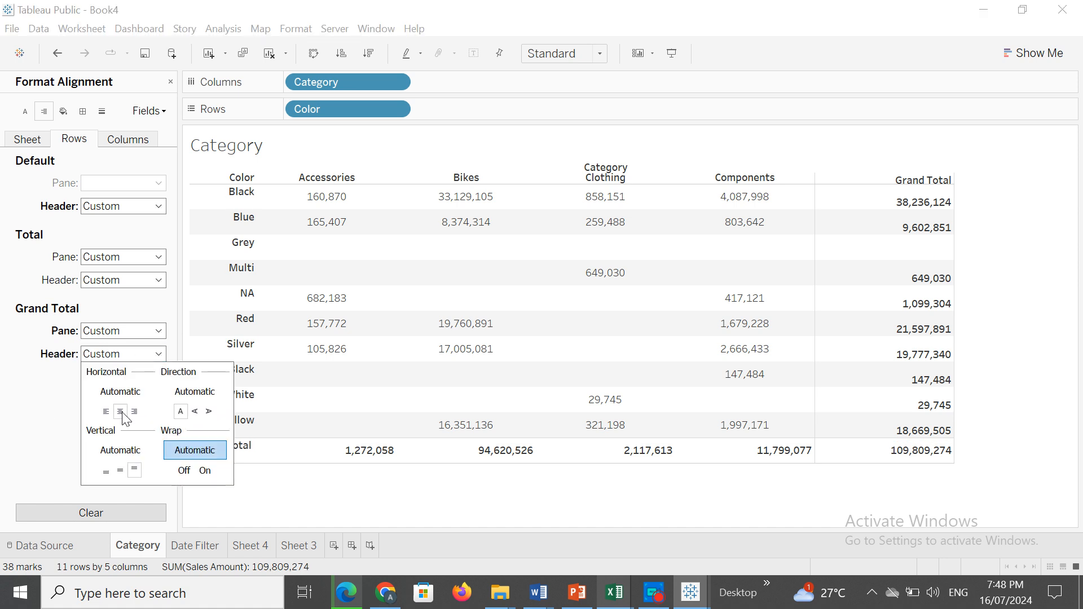
{"action": "left_click", "coordinate": [106, 412]}
{"action": "left_click", "coordinate": [134, 415]}
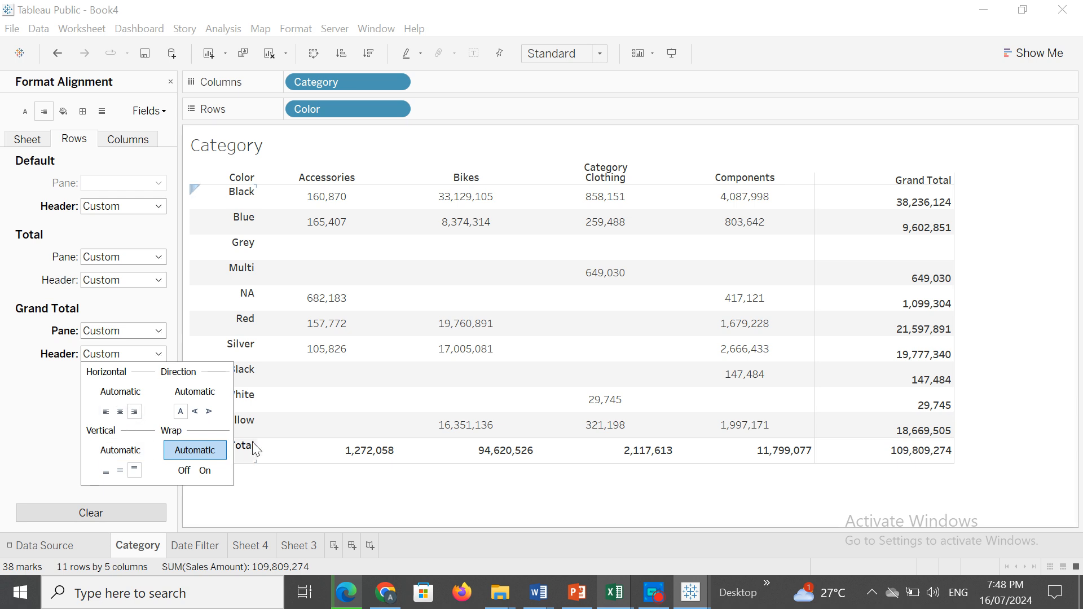
{"action": "left_click", "coordinate": [120, 413]}
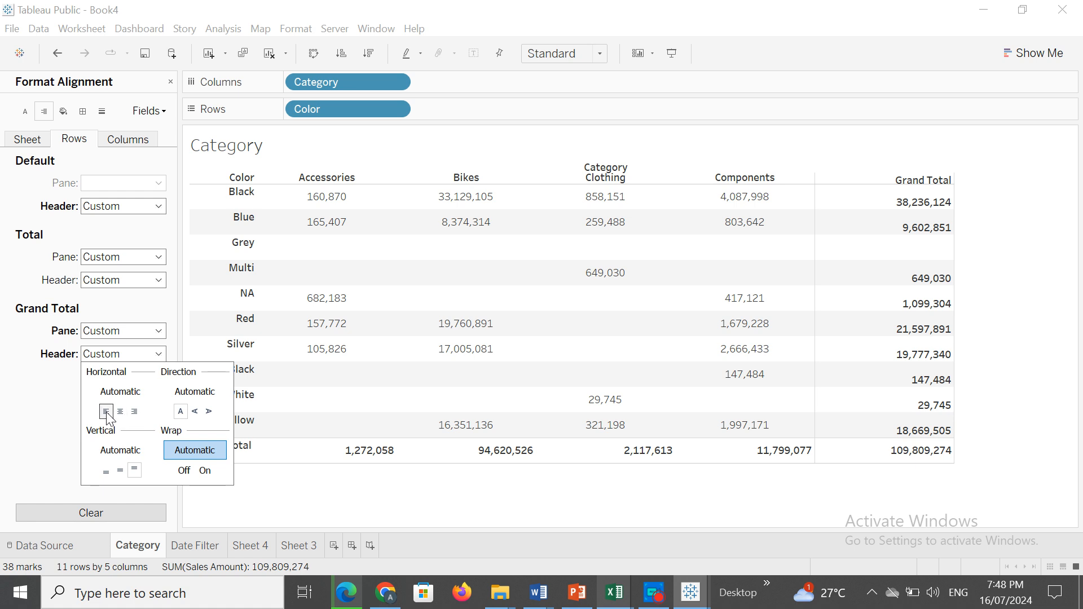
{"action": "left_click", "coordinate": [106, 413]}
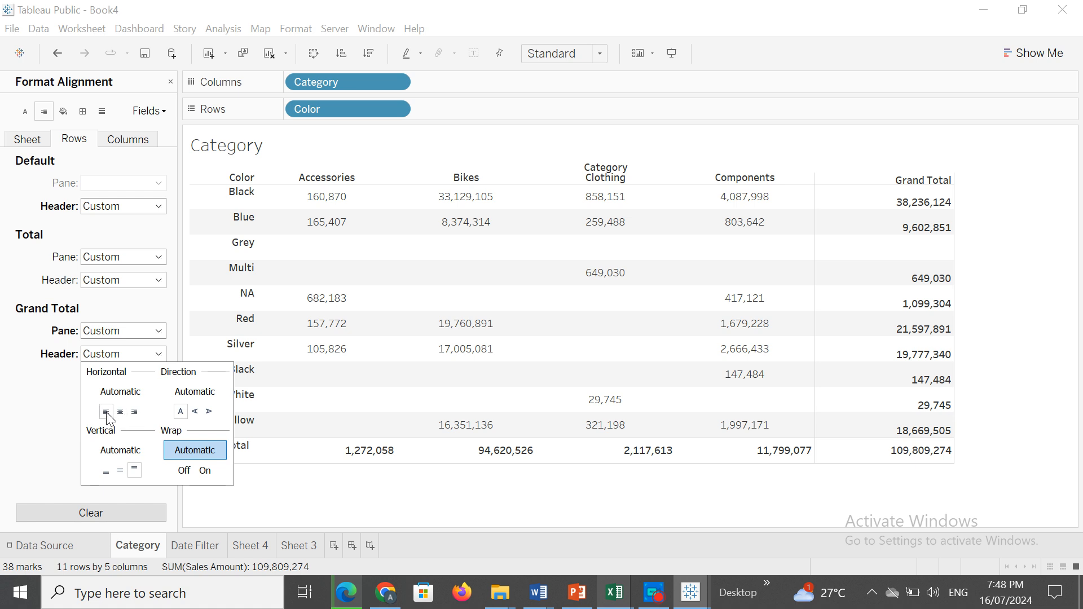
Try center and left horizontal alignments for the columns' grand total header, and set it to right.
{"action": "left_click", "coordinate": [128, 140]}
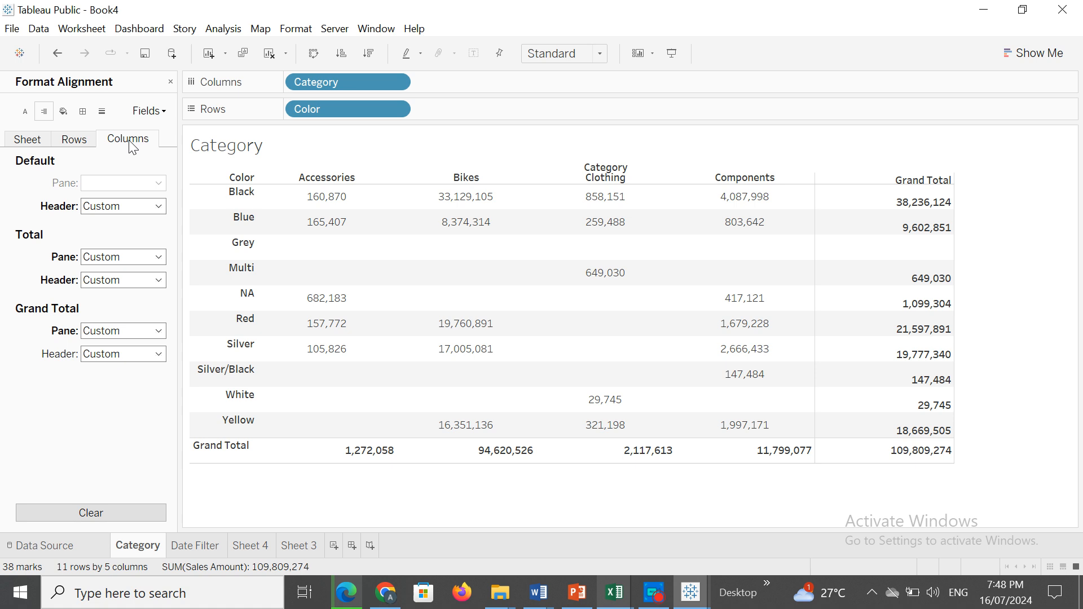
{"action": "left_click", "coordinate": [159, 355]}
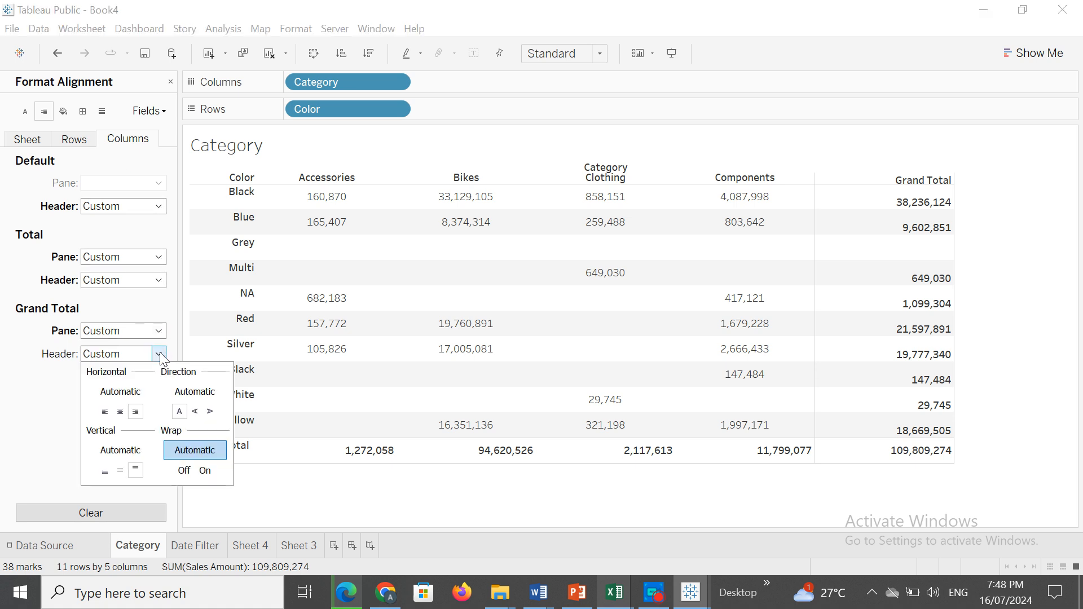
{"action": "left_click", "coordinate": [120, 413]}
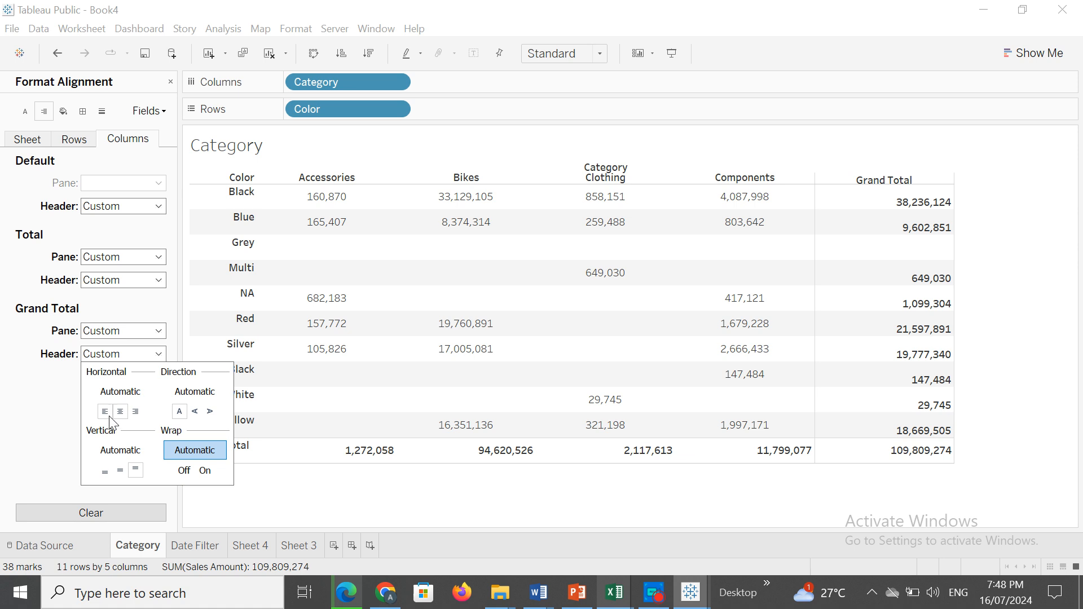
{"action": "left_click", "coordinate": [105, 412]}
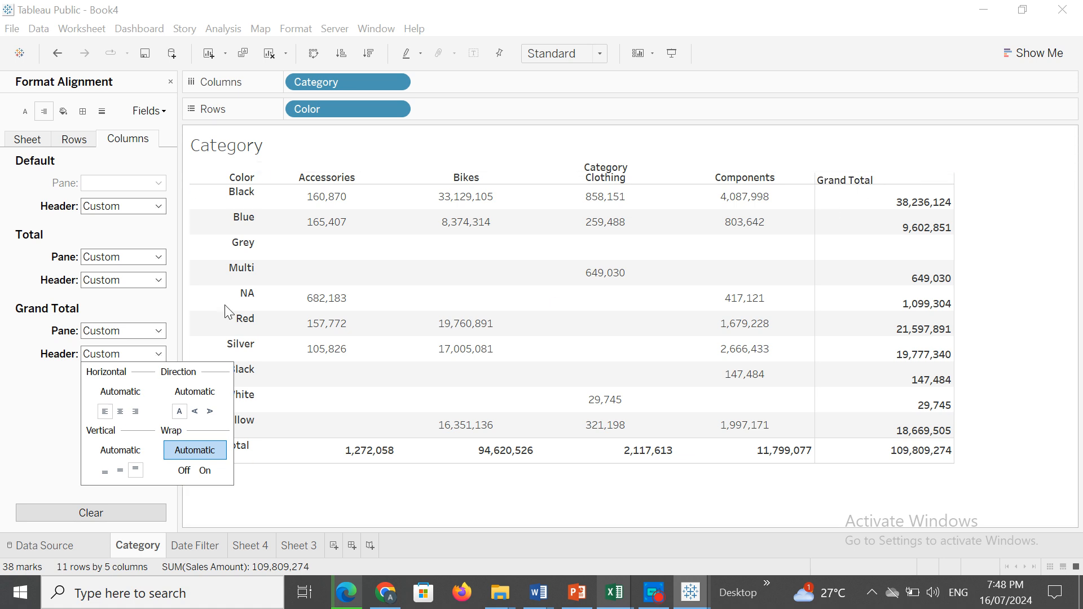
{"action": "left_click", "coordinate": [135, 411]}
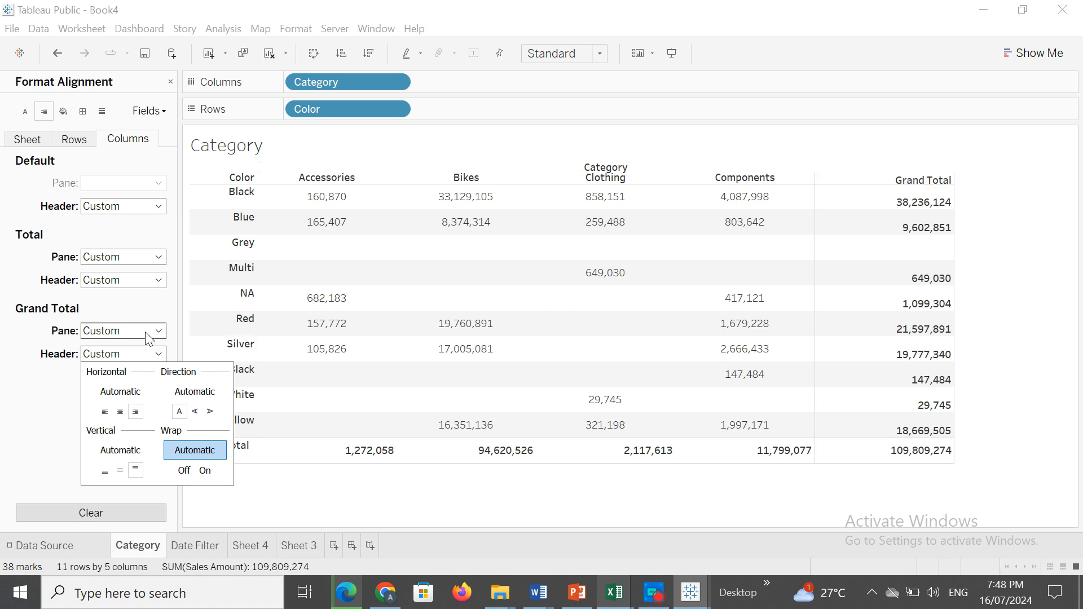
Try left and right horizontal alignments for the columns' grand total pane, and set it to center.
{"action": "left_click", "coordinate": [158, 331]}
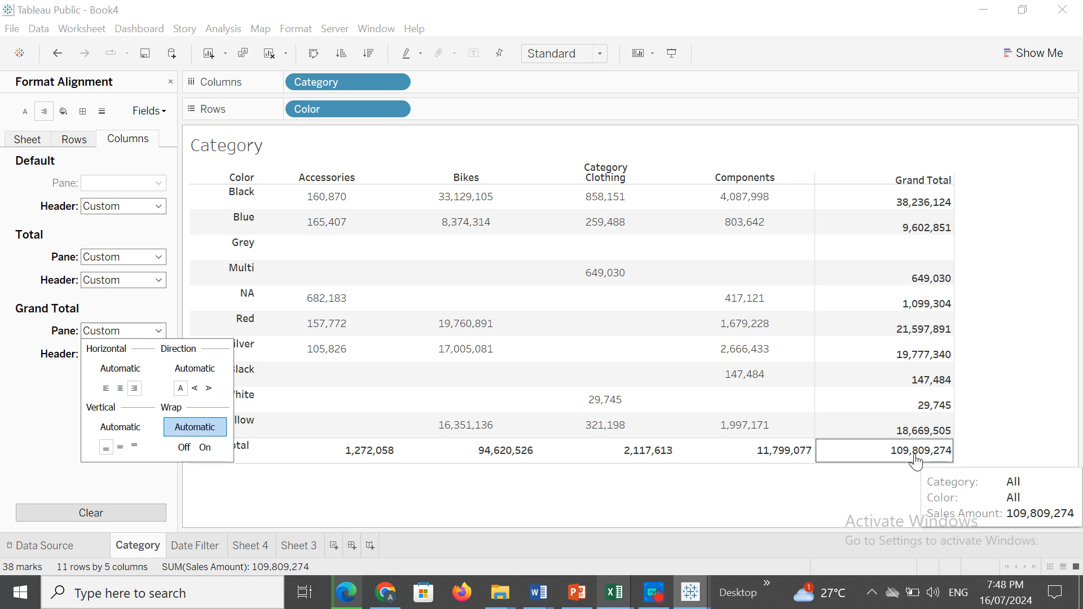
{"action": "left_click", "coordinate": [180, 389]}
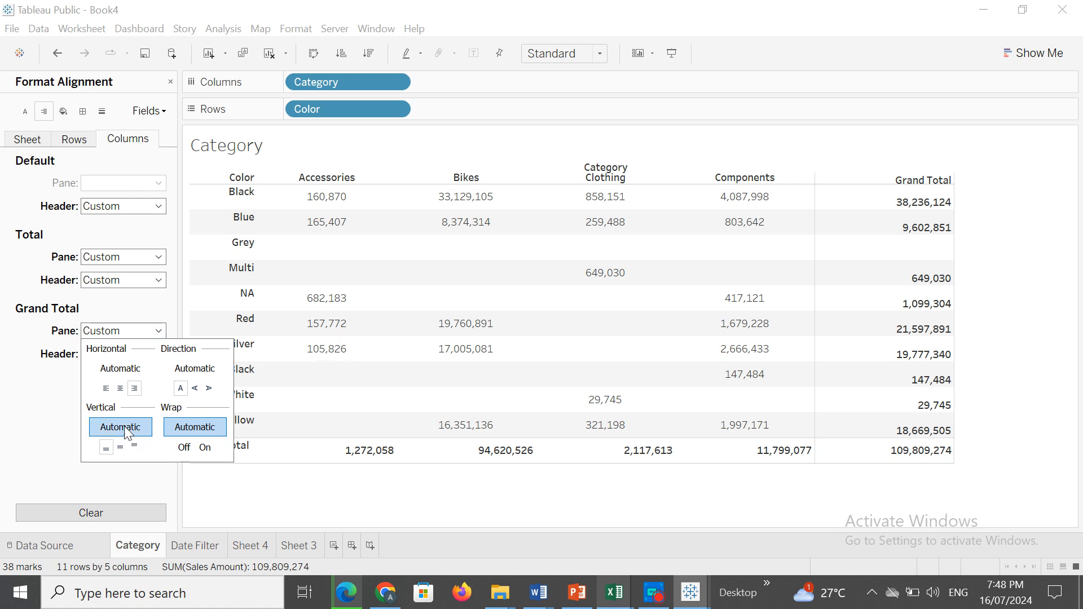
{"action": "left_click", "coordinate": [104, 389]}
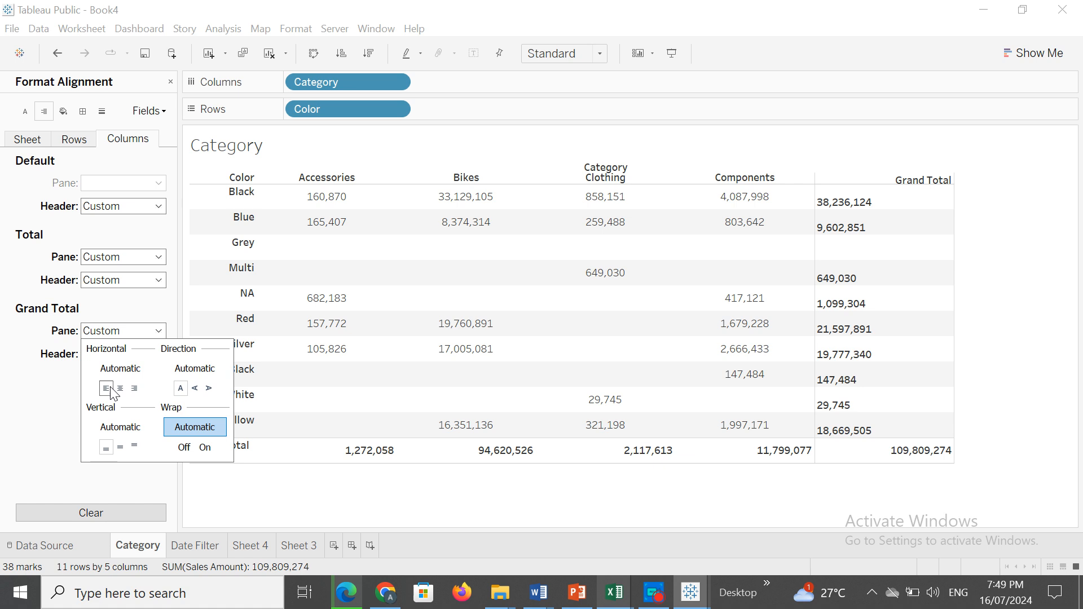
{"action": "left_click", "coordinate": [120, 389]}
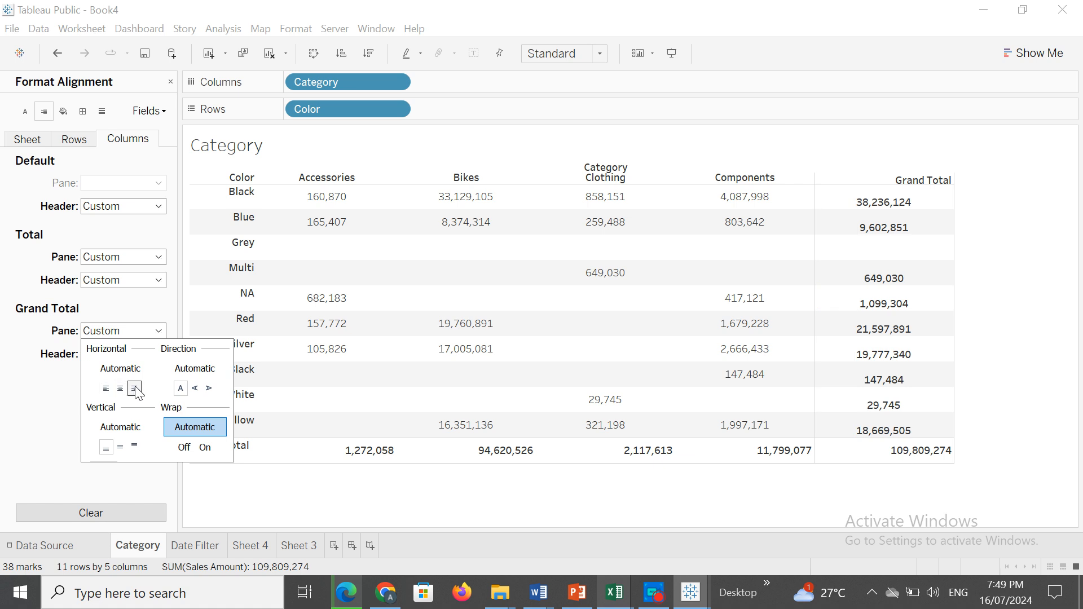
{"action": "left_click", "coordinate": [135, 389]}
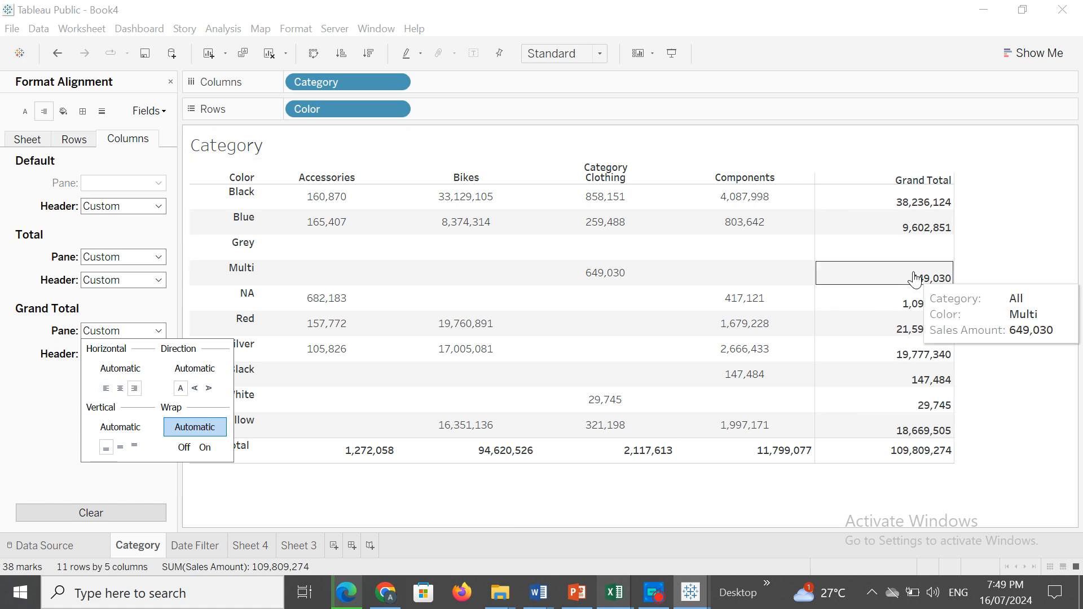
{"action": "left_click", "coordinate": [106, 388]}
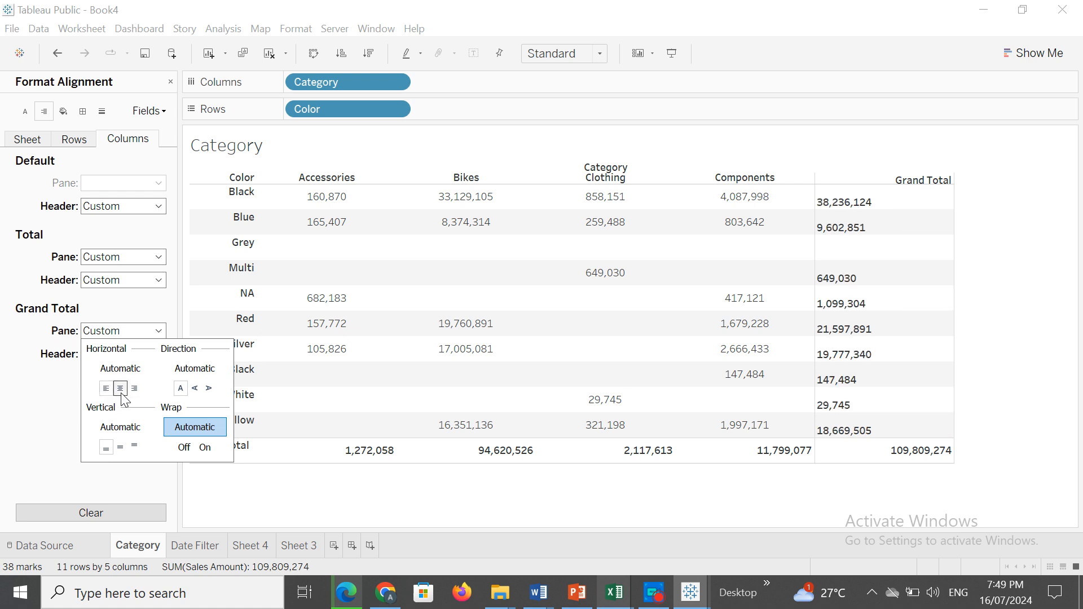
{"action": "left_click", "coordinate": [121, 392]}
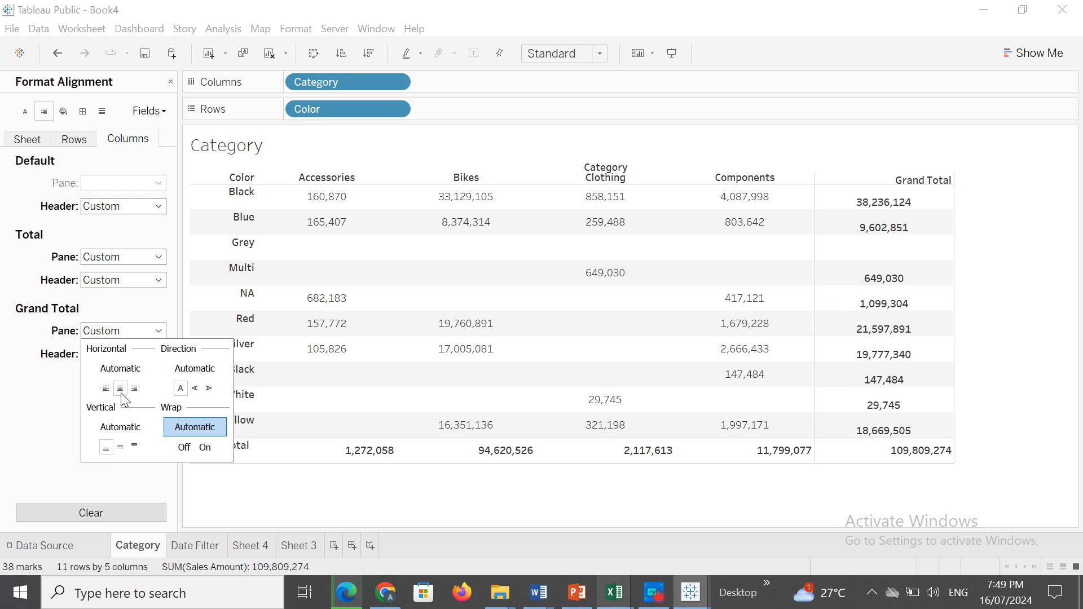
{"action": "left_click", "coordinate": [41, 423]}
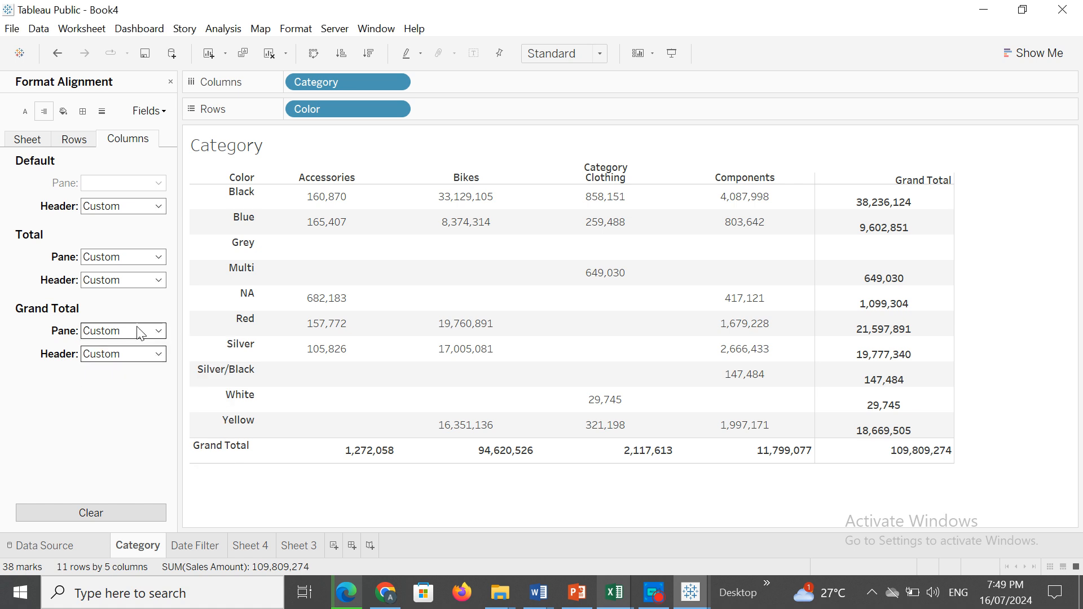
Set the columns' grand total pane to middle vertical and right horizontal alignment after trying left and center.
{"action": "left_click", "coordinate": [158, 331]}
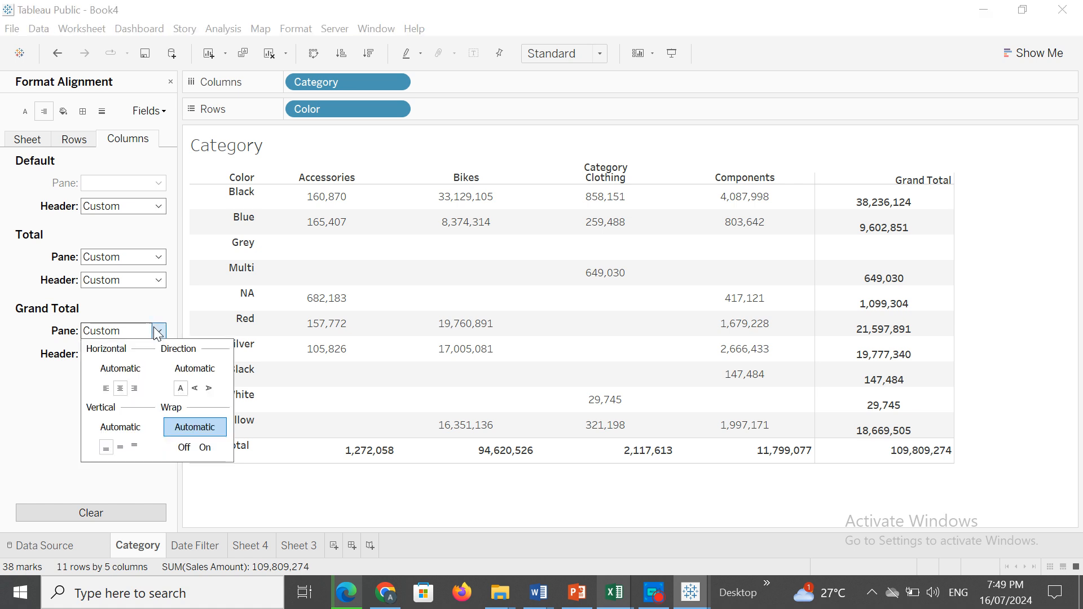
{"action": "left_click", "coordinate": [107, 389]}
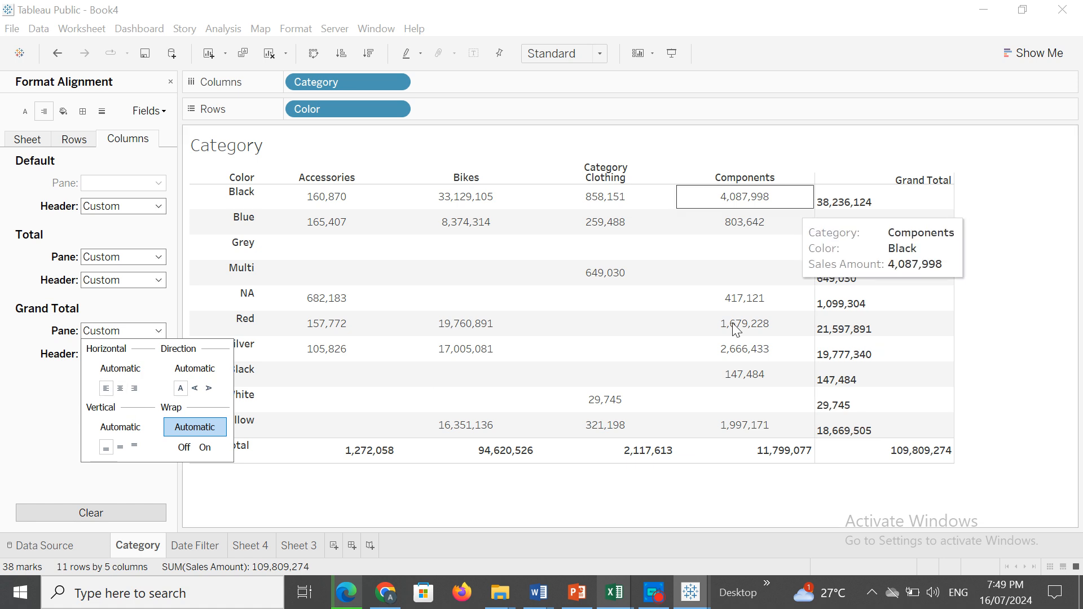
{"action": "left_click", "coordinate": [120, 447]}
{"action": "left_click", "coordinate": [120, 388]}
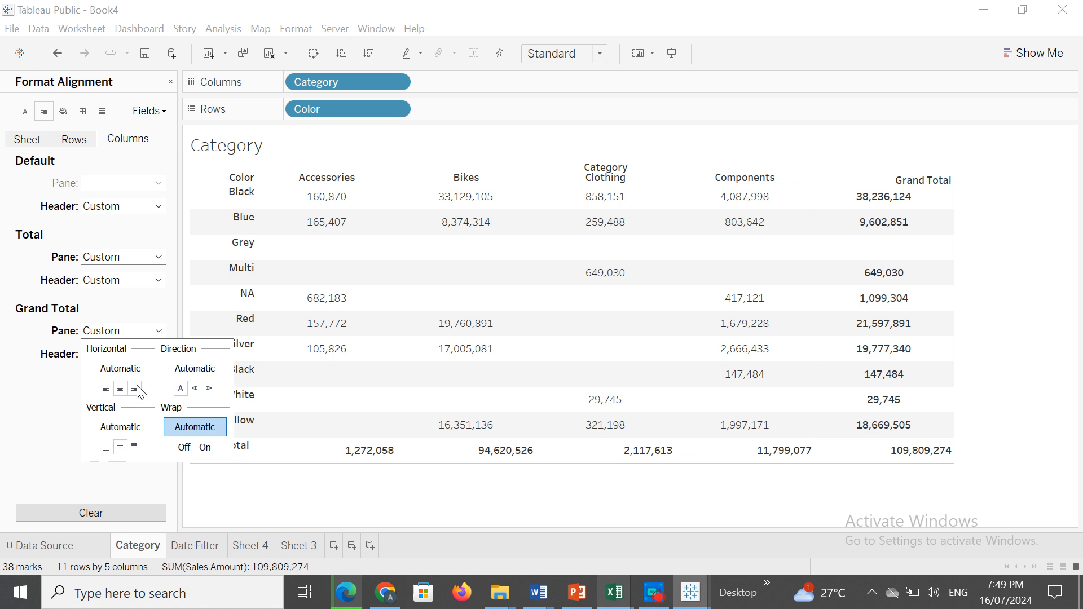
{"action": "left_click", "coordinate": [135, 388]}
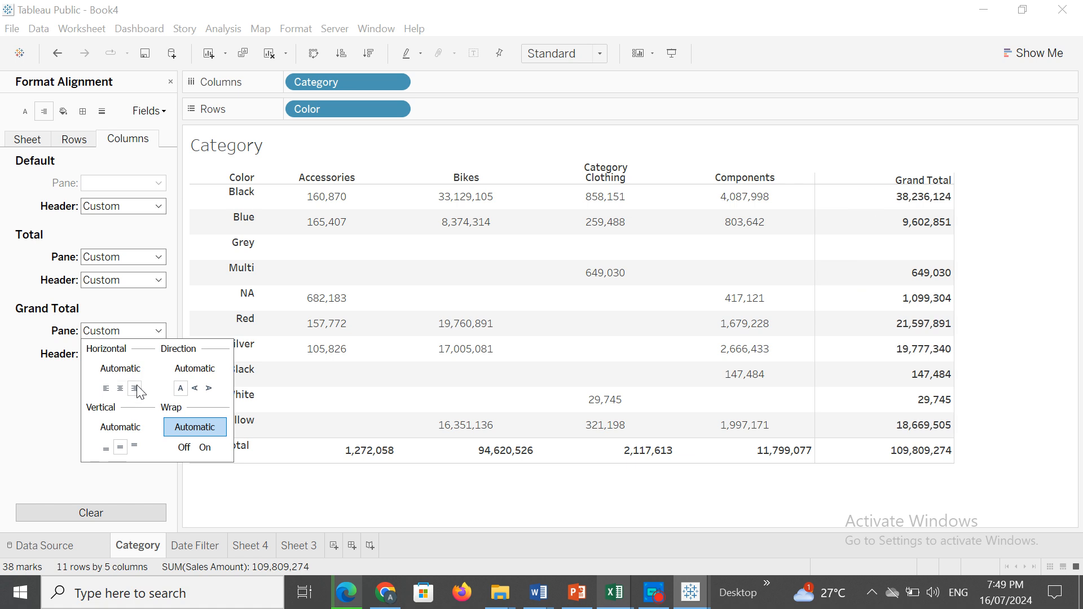
{"action": "left_click", "coordinate": [32, 415]}
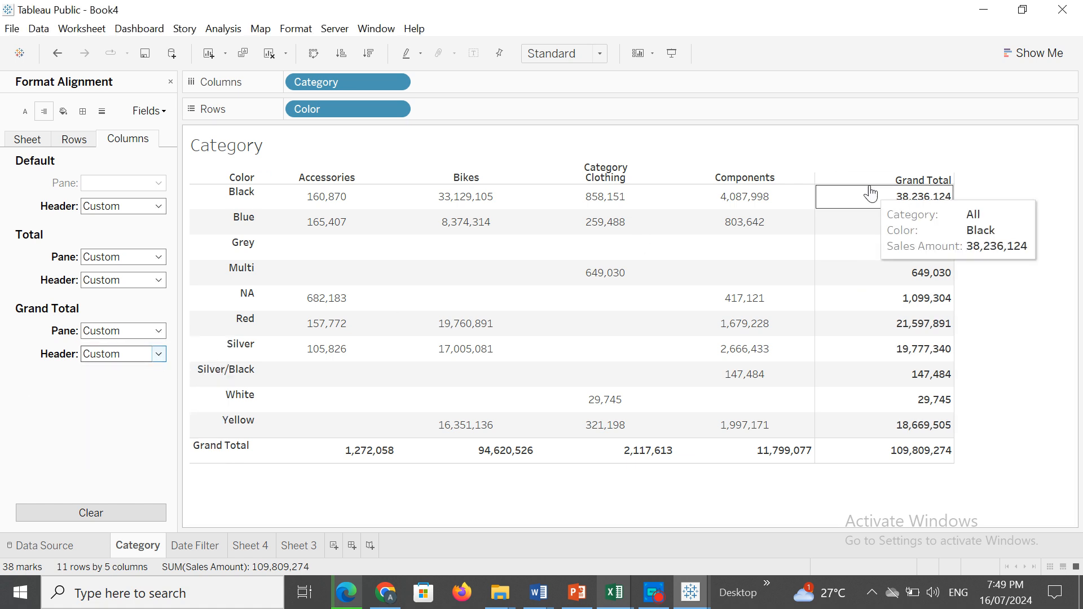
Try center and left alignments again for the columns' grand total header, and return it to right.
{"action": "left_click", "coordinate": [159, 359]}
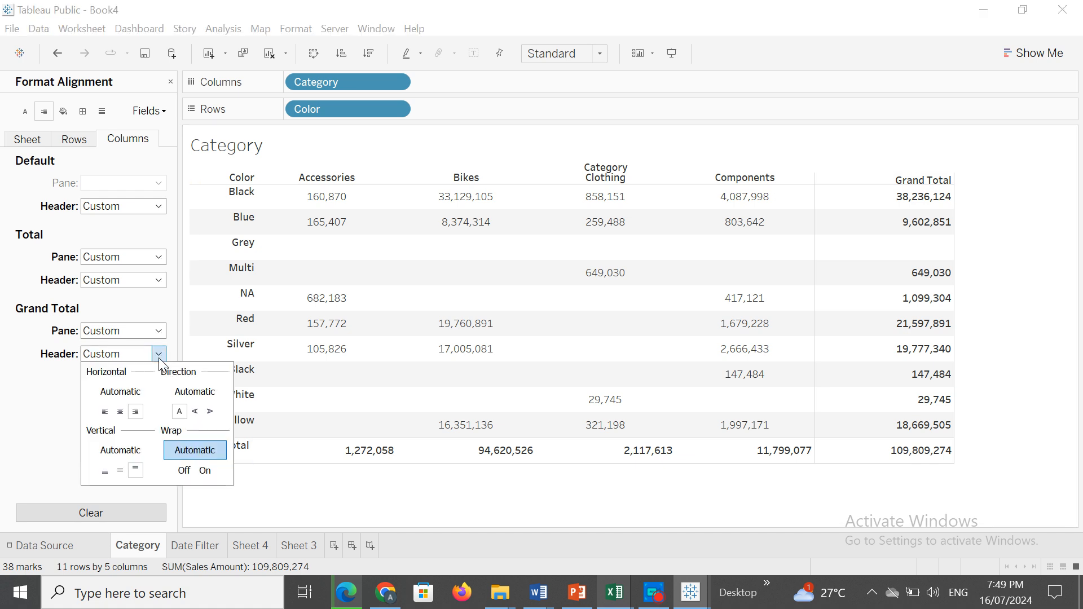
{"action": "left_click", "coordinate": [119, 413]}
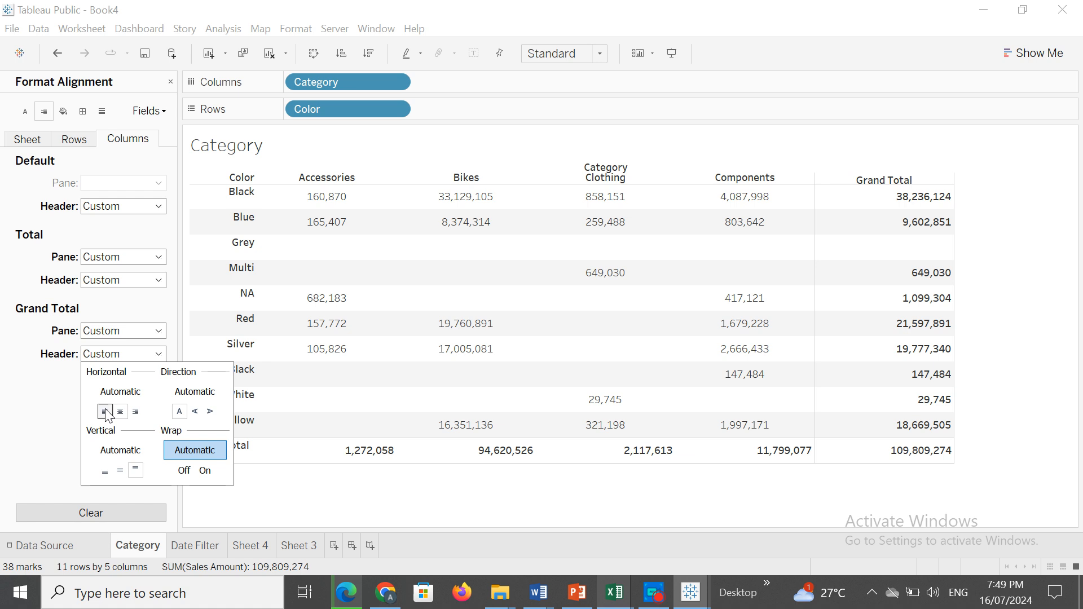
{"action": "left_click", "coordinate": [106, 413]}
{"action": "left_click", "coordinate": [136, 413]}
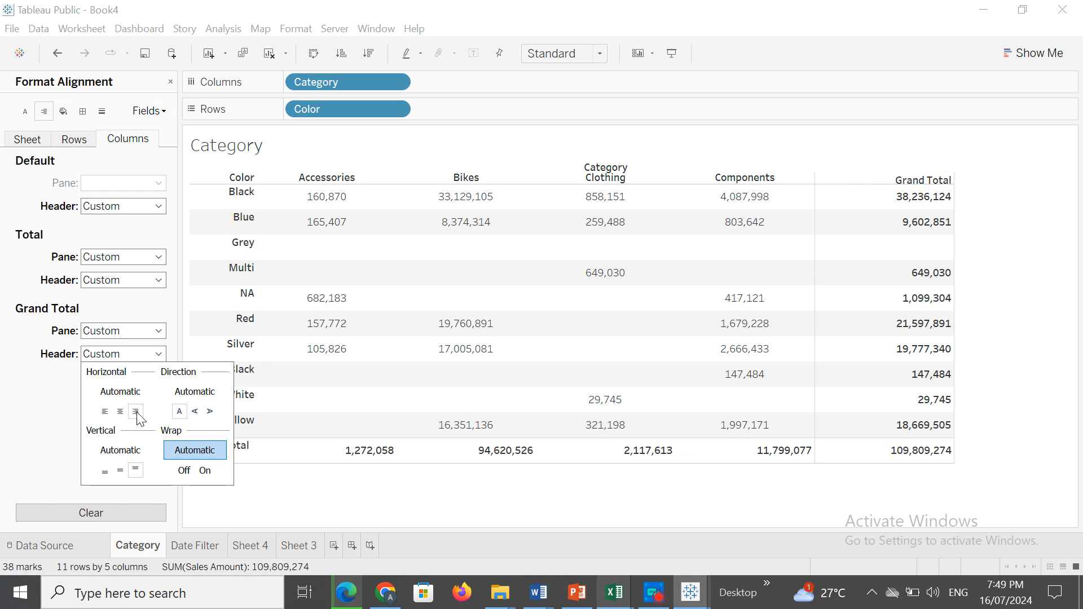
Try center horizontal alignment for the rows' grand total header, and set it to right.
{"action": "left_click", "coordinate": [91, 141]}
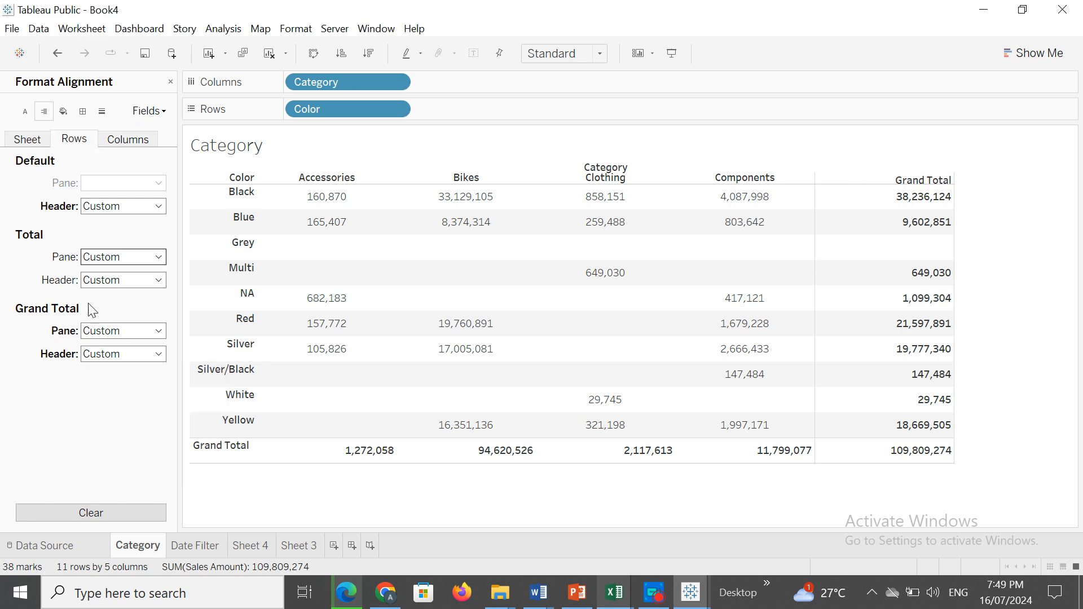
{"action": "left_click", "coordinate": [134, 354]}
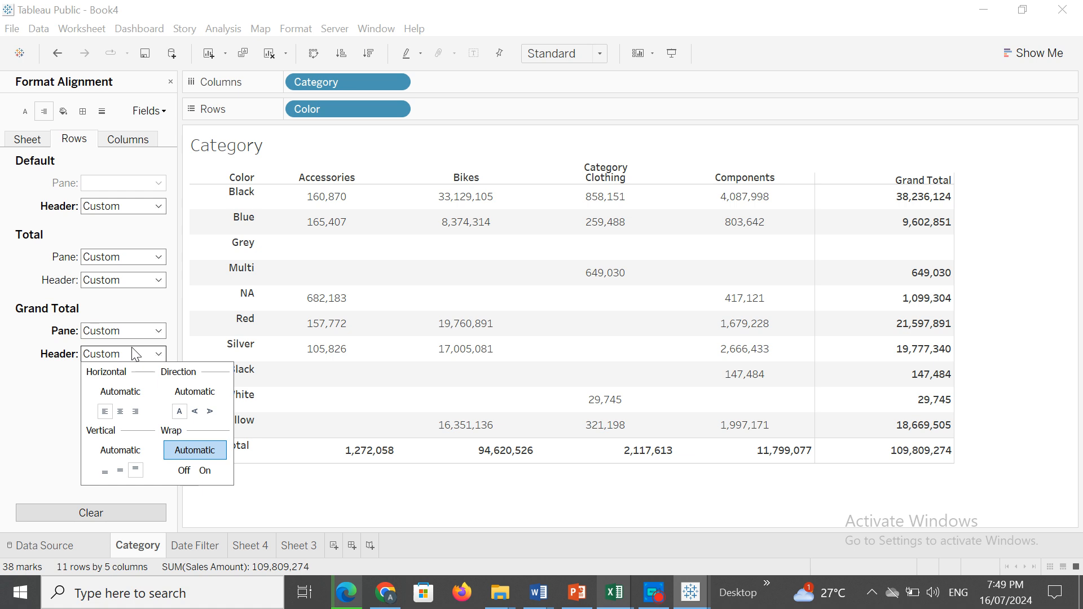
{"action": "left_click", "coordinate": [120, 412]}
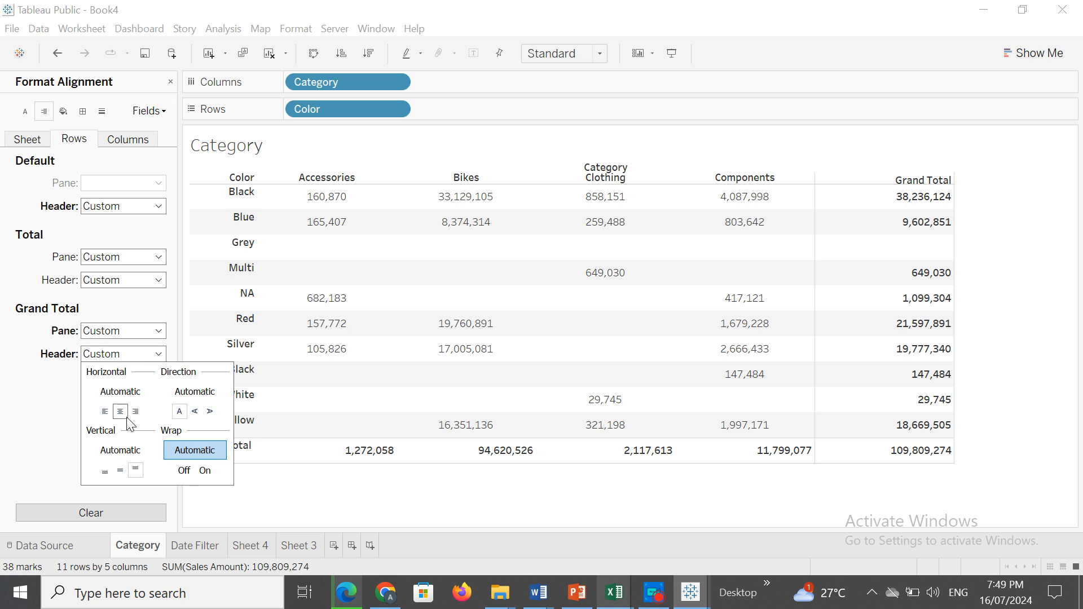
{"action": "left_click", "coordinate": [135, 412]}
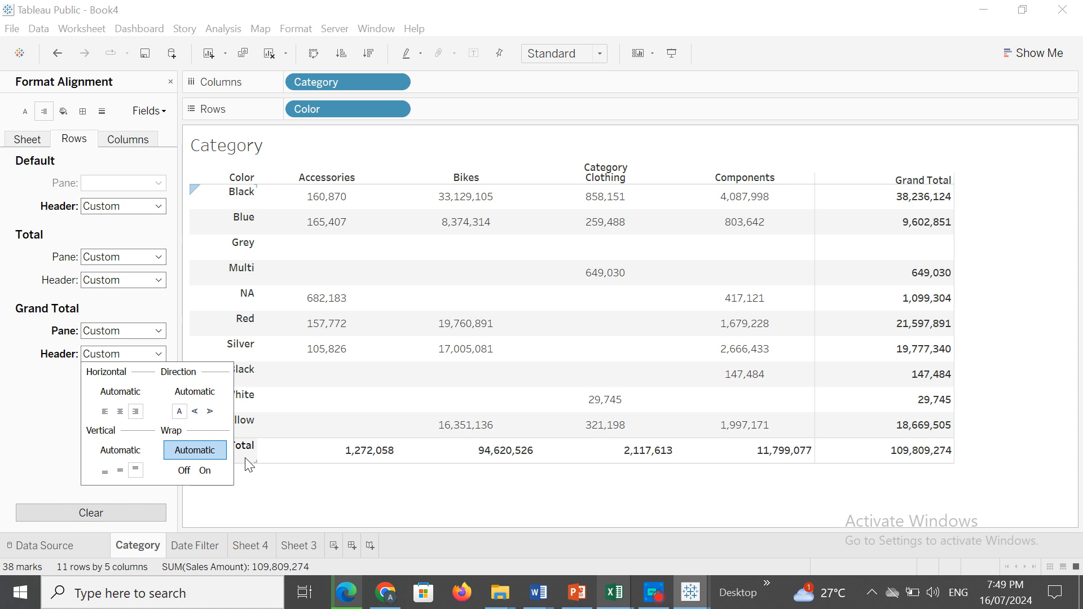
Set the rows' grand total pane to center horizontal alignment.
{"action": "left_click", "coordinate": [42, 395]}
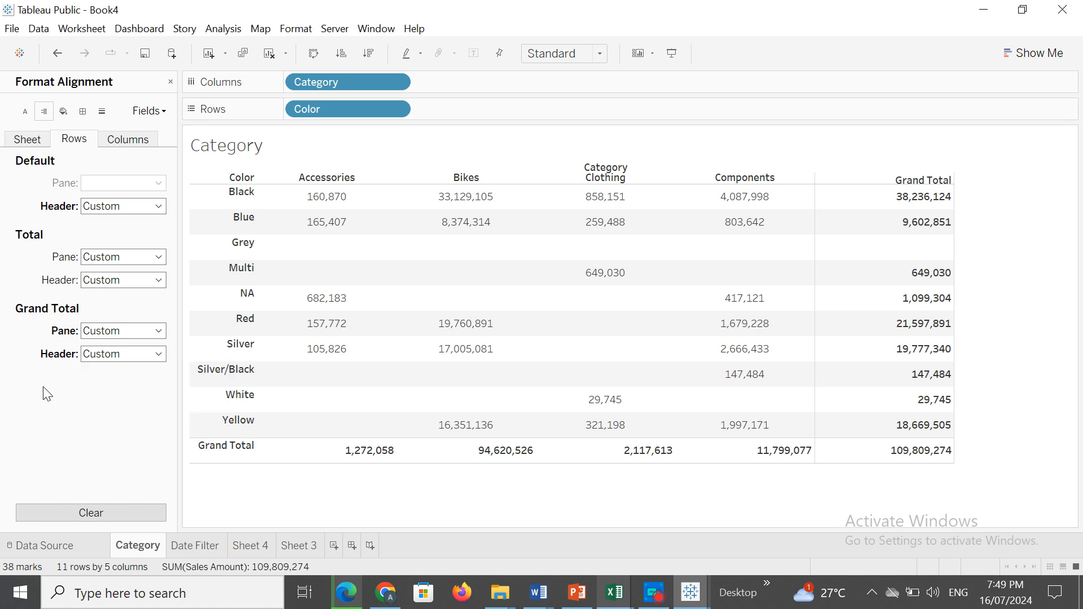
{"action": "left_click", "coordinate": [158, 332]}
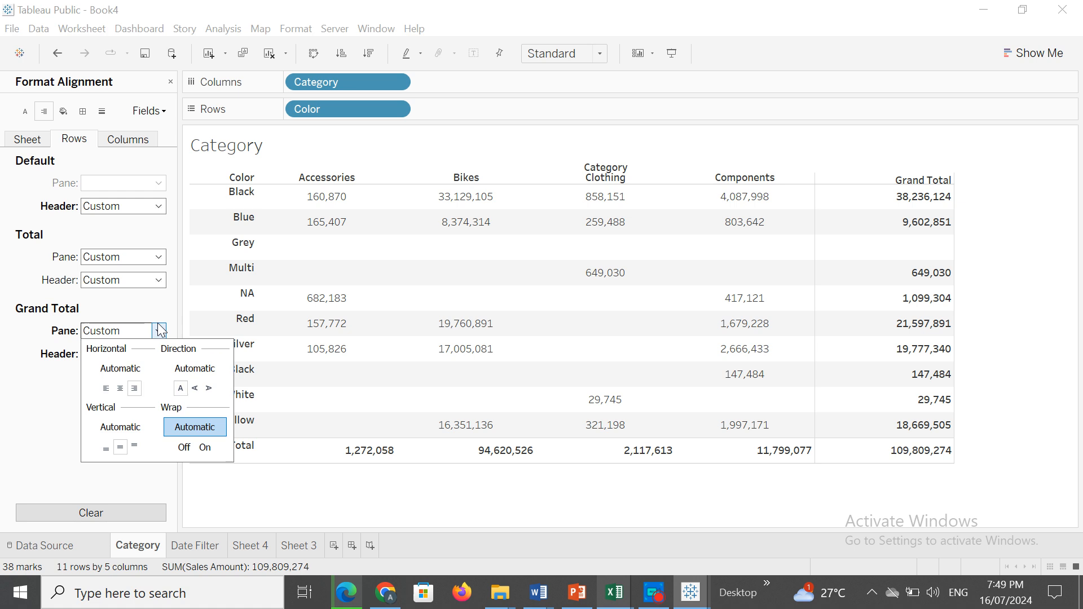
{"action": "left_click", "coordinate": [121, 388]}
{"action": "left_click", "coordinate": [38, 393]}
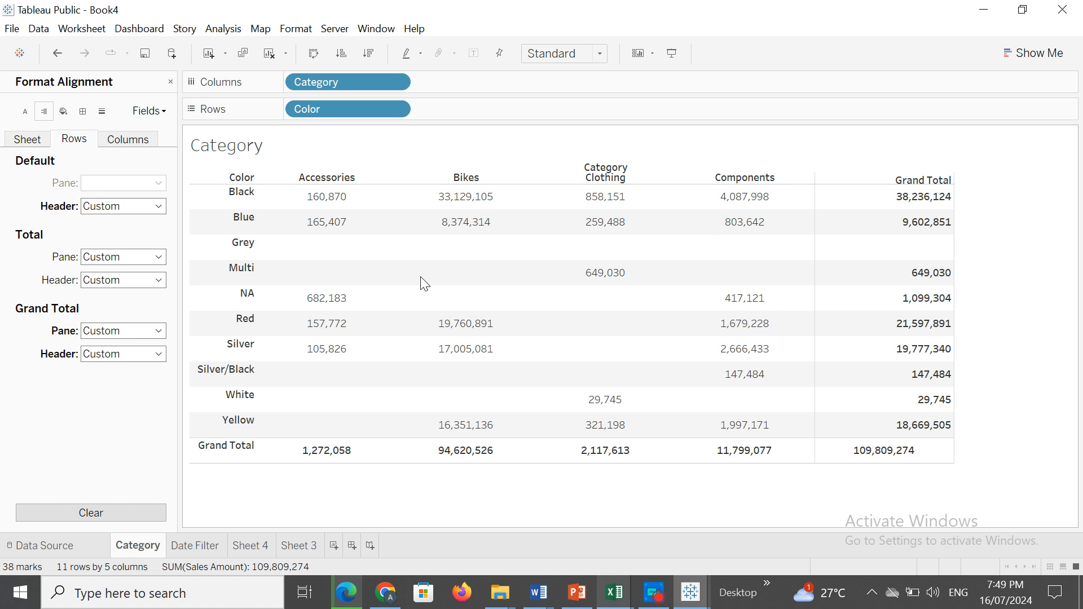
Clear the custom alignment formatting at row level and close the alignment formatting settings.
{"action": "left_click", "coordinate": [89, 514]}
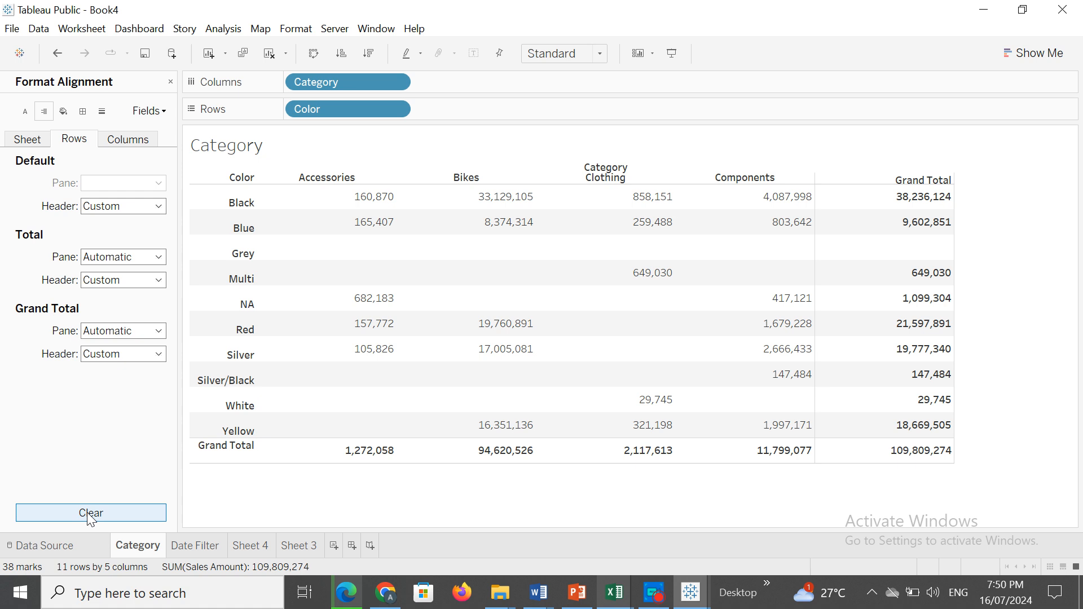
{"action": "left_click", "coordinate": [170, 82]}
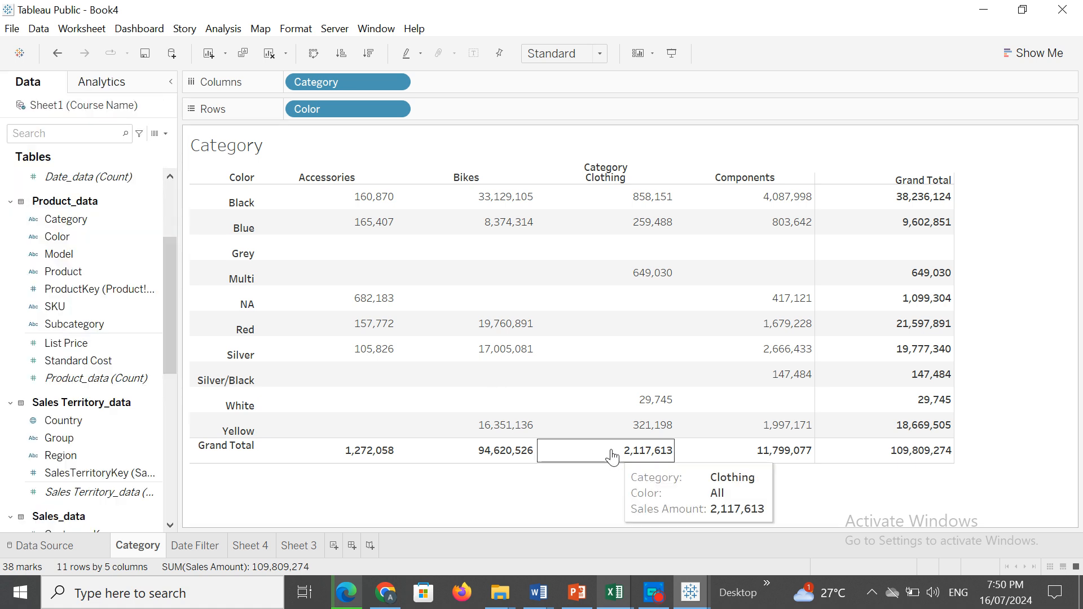
{"action": "left_click", "coordinate": [660, 592]}
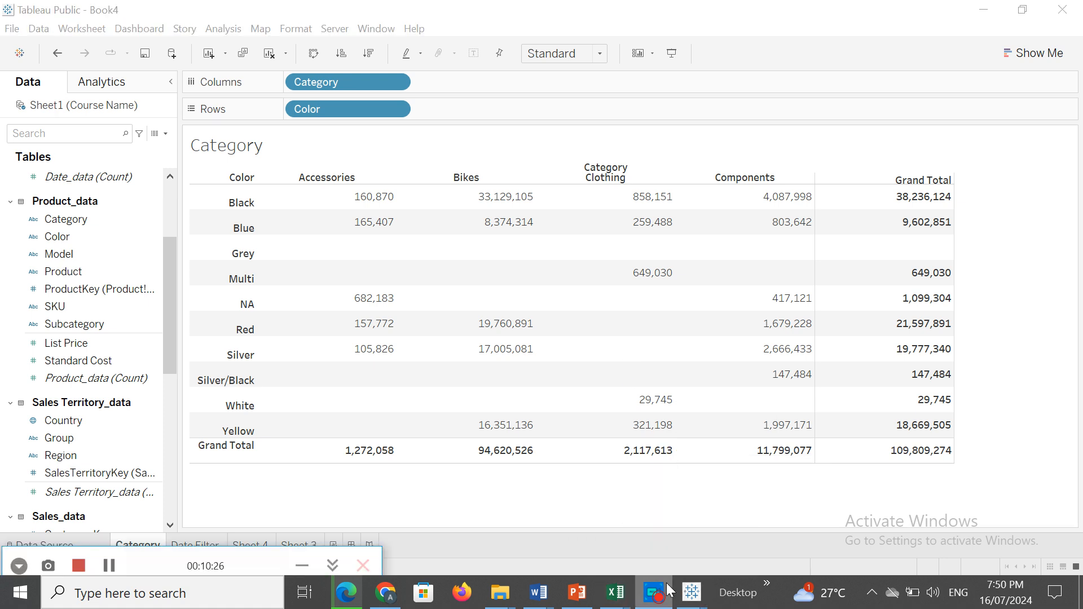